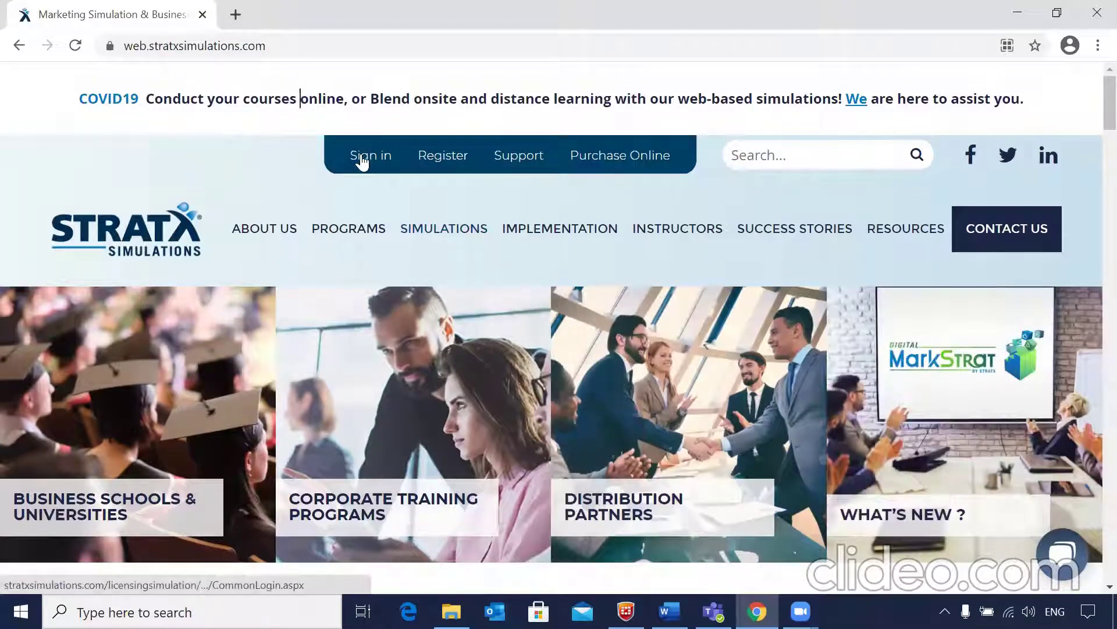
- Sign in to the portal as an instructor using the saved autofill login
left_click(362, 156)
left_click(387, 214)
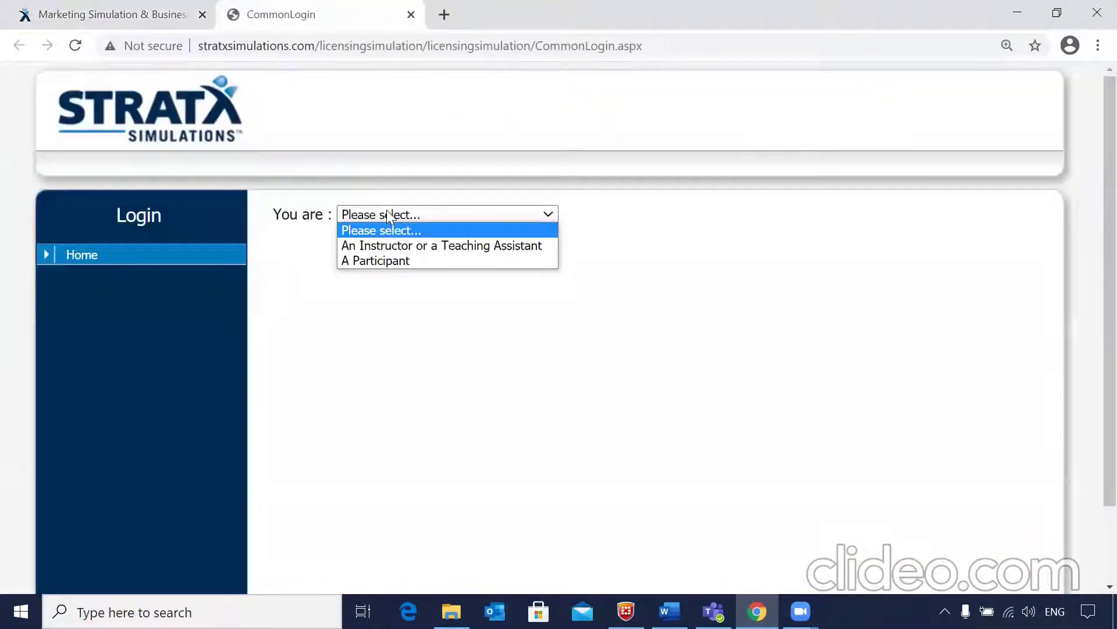
left_click(385, 247)
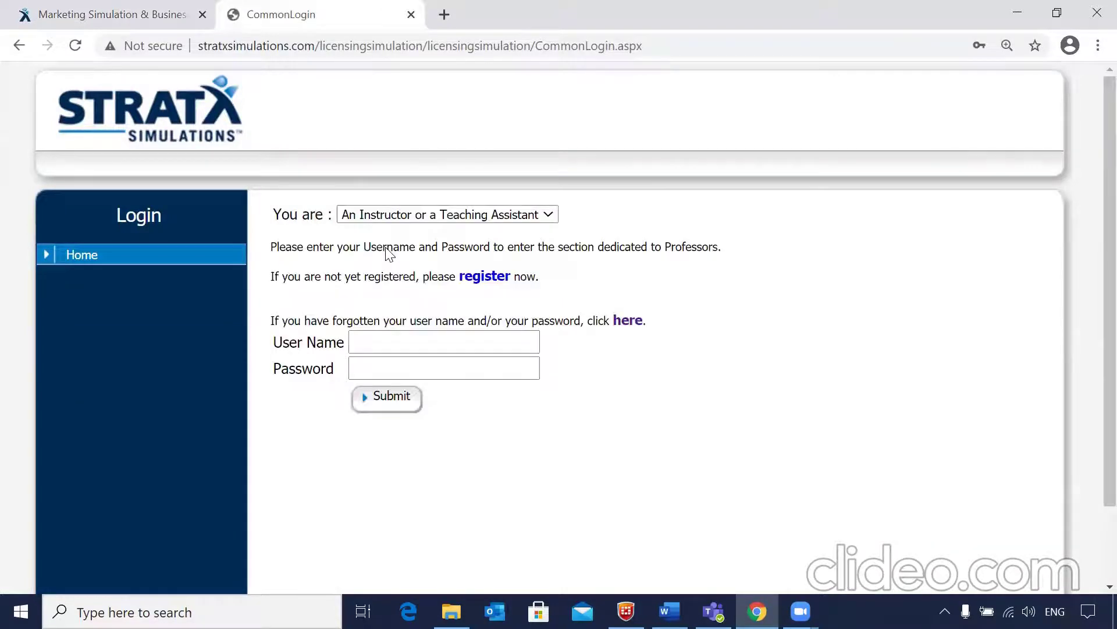
left_click(385, 337)
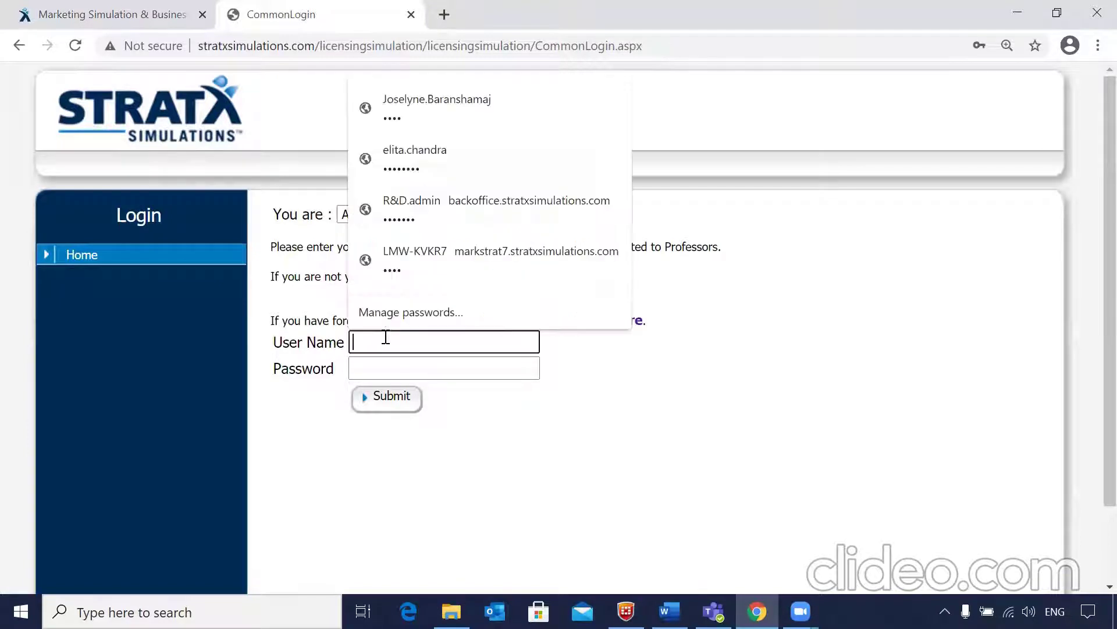
left_click(446, 123)
left_click(380, 397)
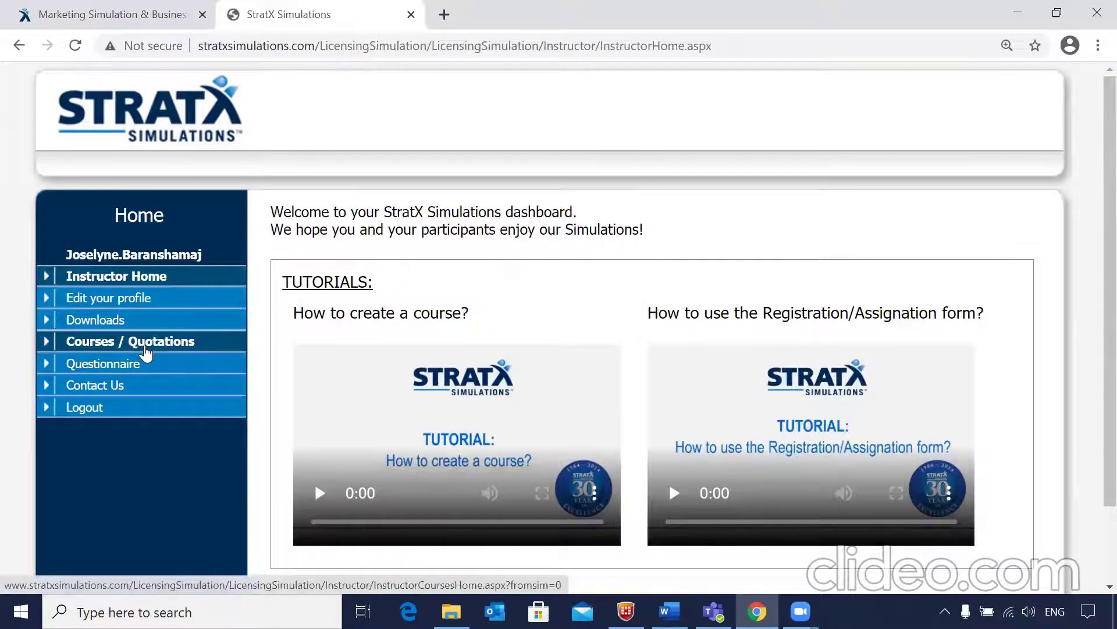
- Start a new course from Courses / Quotations and name it MixPRO
left_click(145, 348)
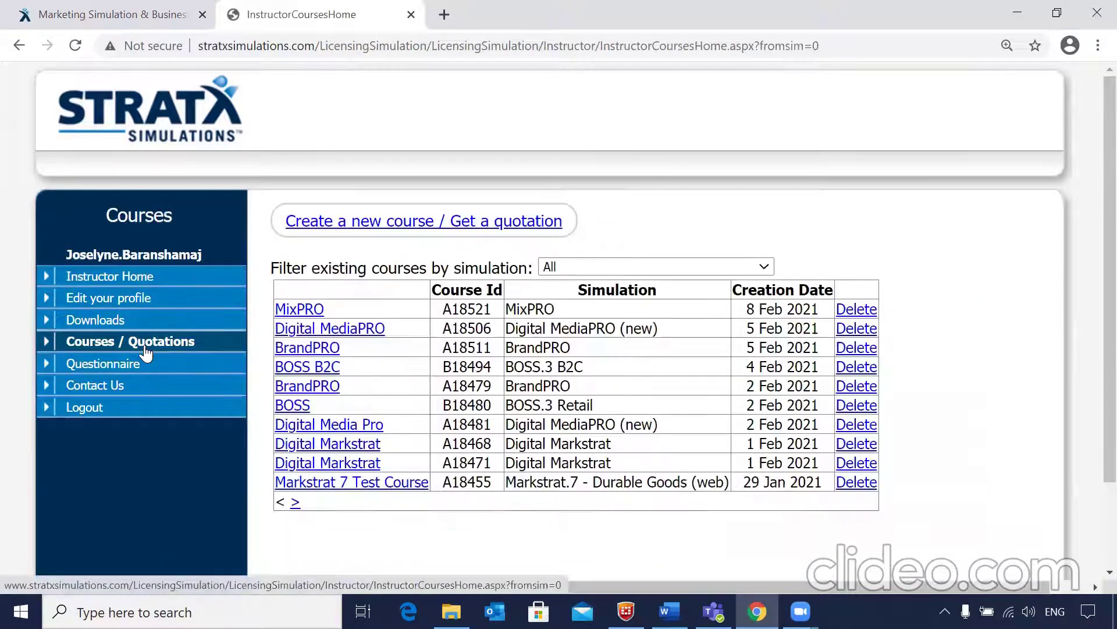
left_click(362, 222)
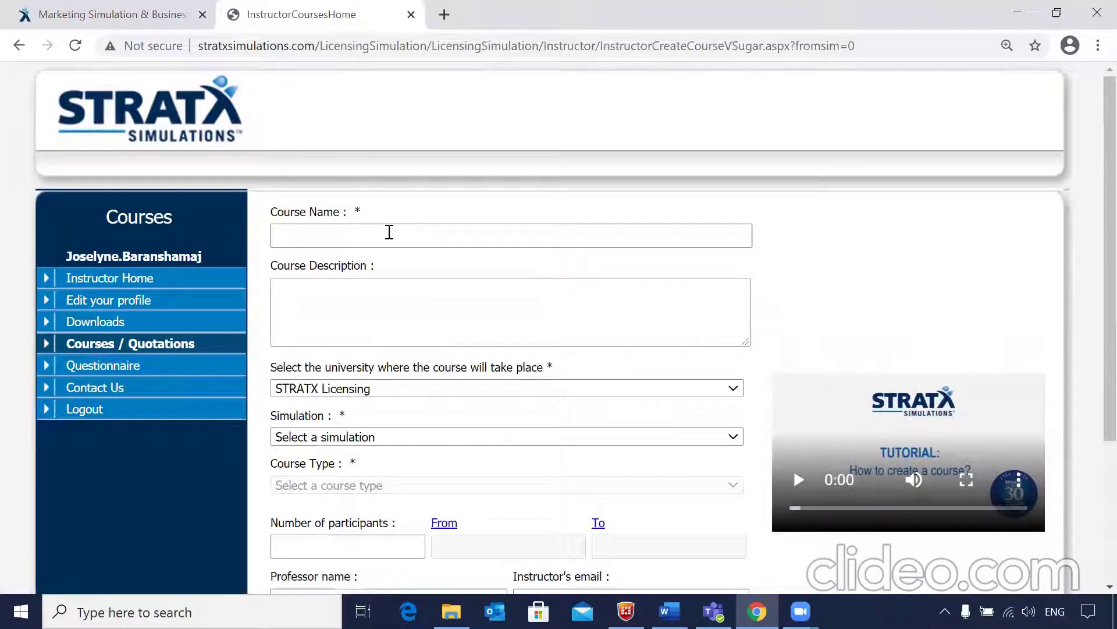
left_click(389, 232)
type("Mix")
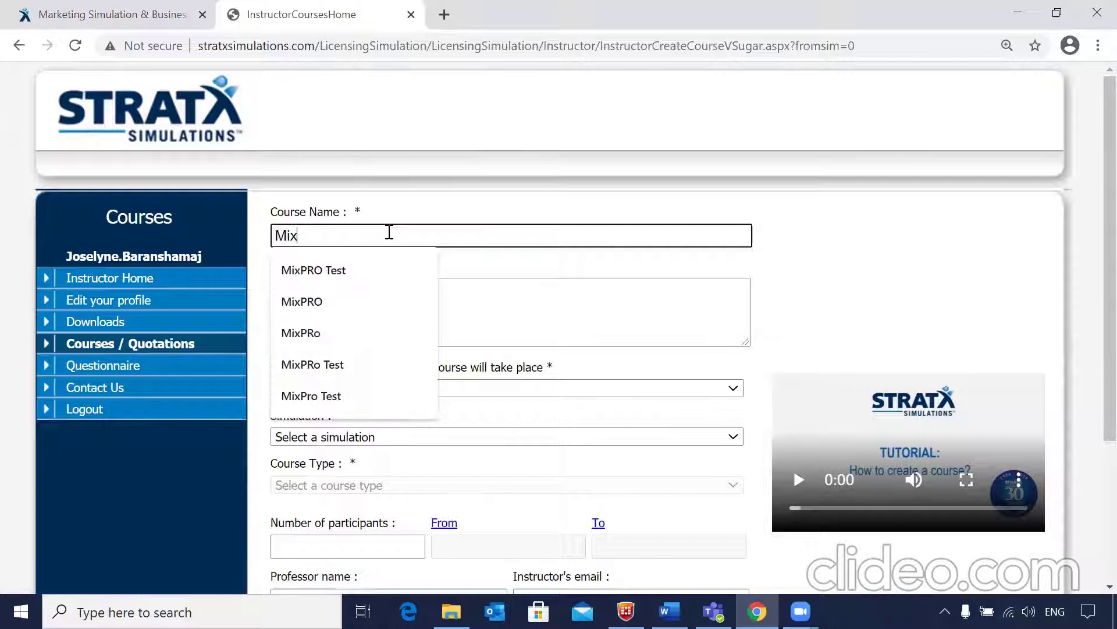
type("PRO")
left_click(504, 274)
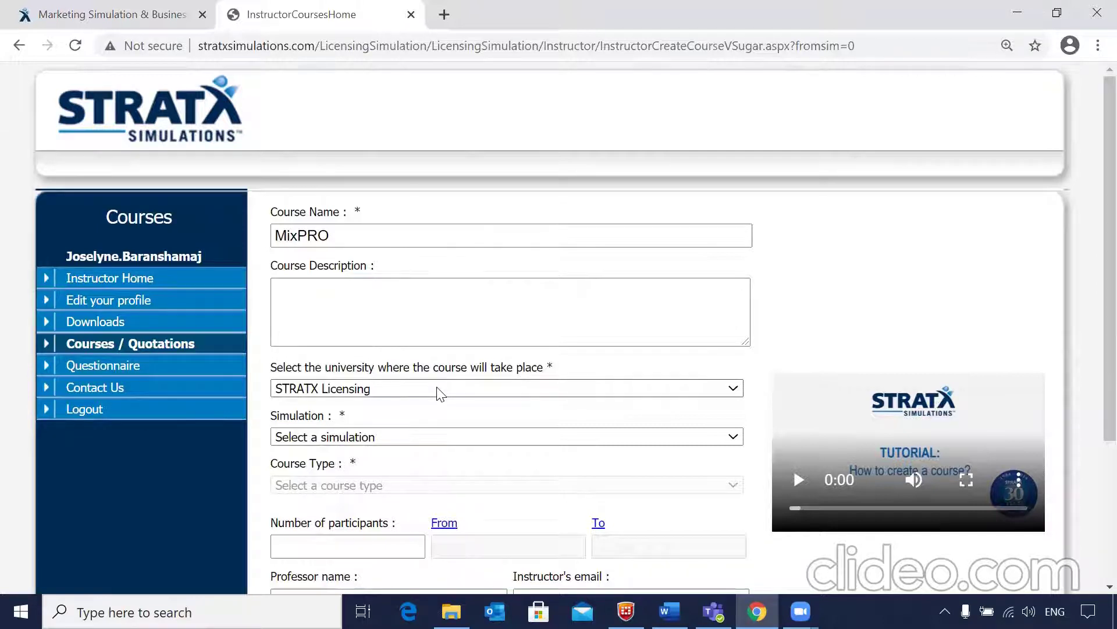
- Choose the MixPRO simulation, A – Full-time Programs type, and 30 participants
scroll(440, 394, "down", 3)
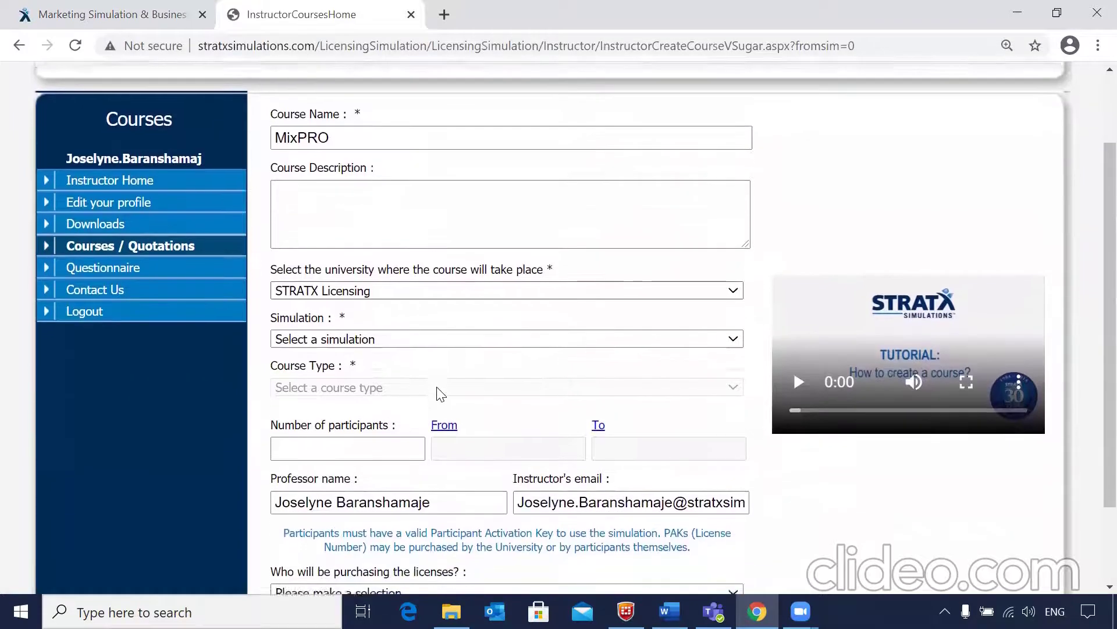
left_click(428, 265)
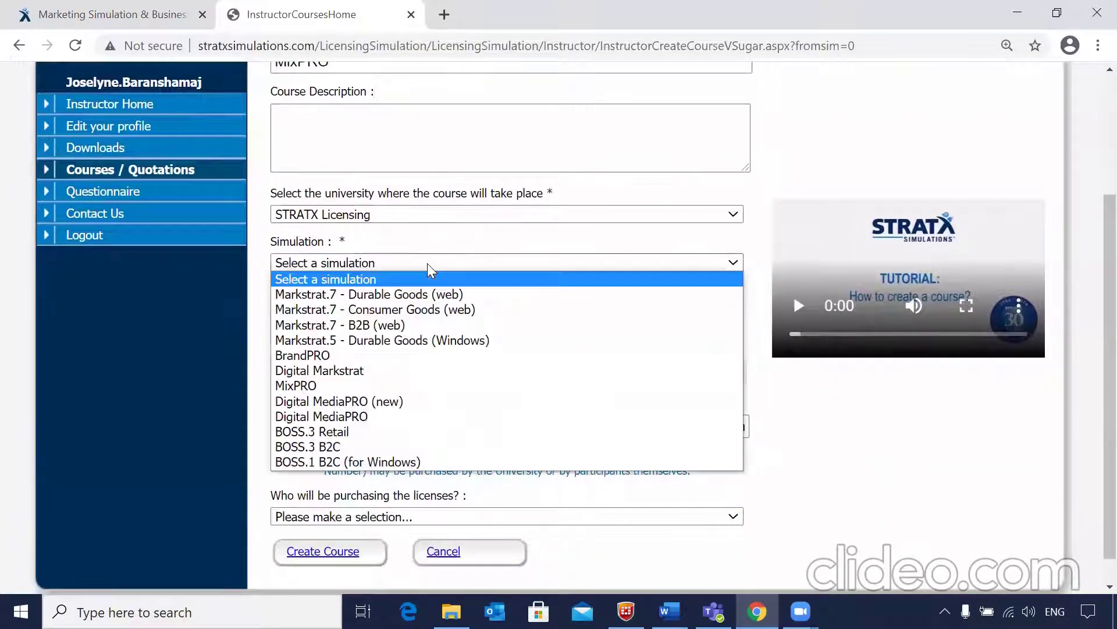
left_click(399, 385)
scroll(401, 381, "down", 3)
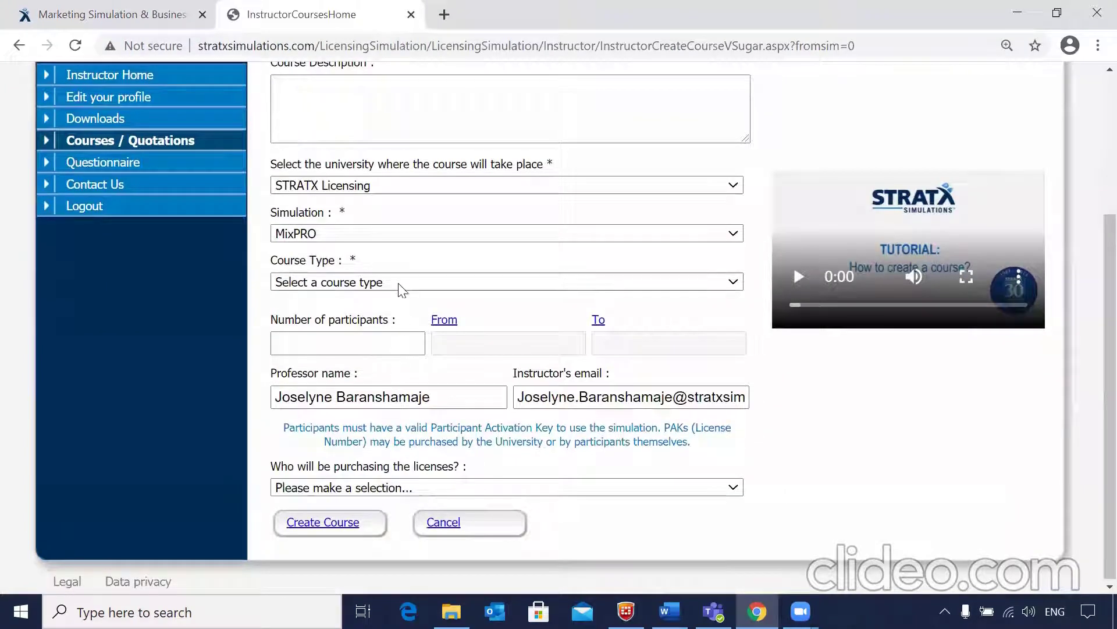
left_click(400, 284)
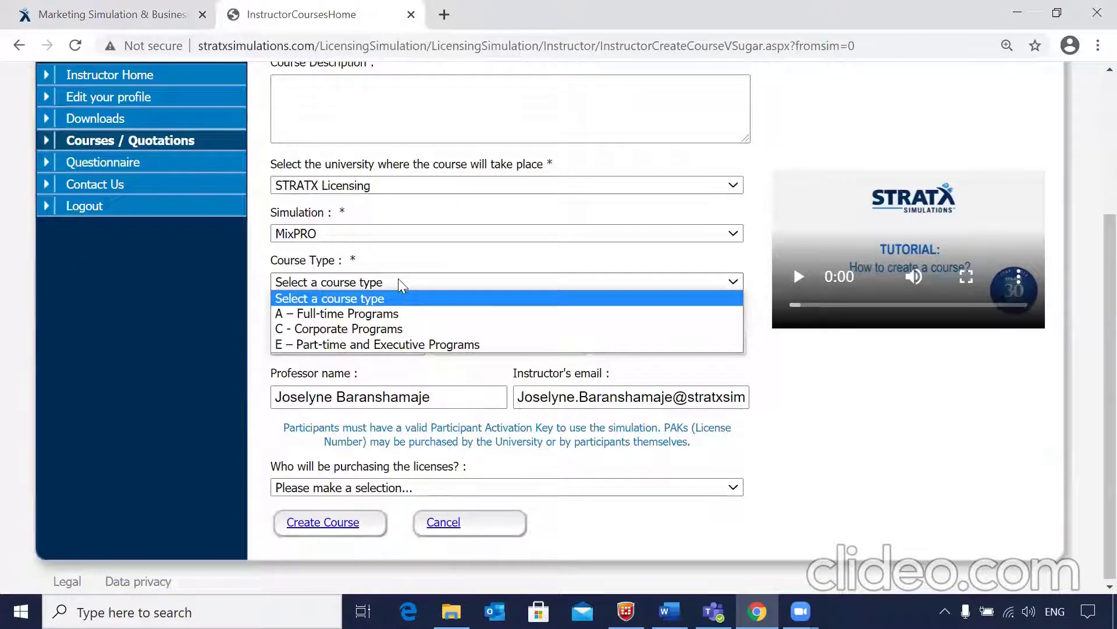
left_click(384, 313)
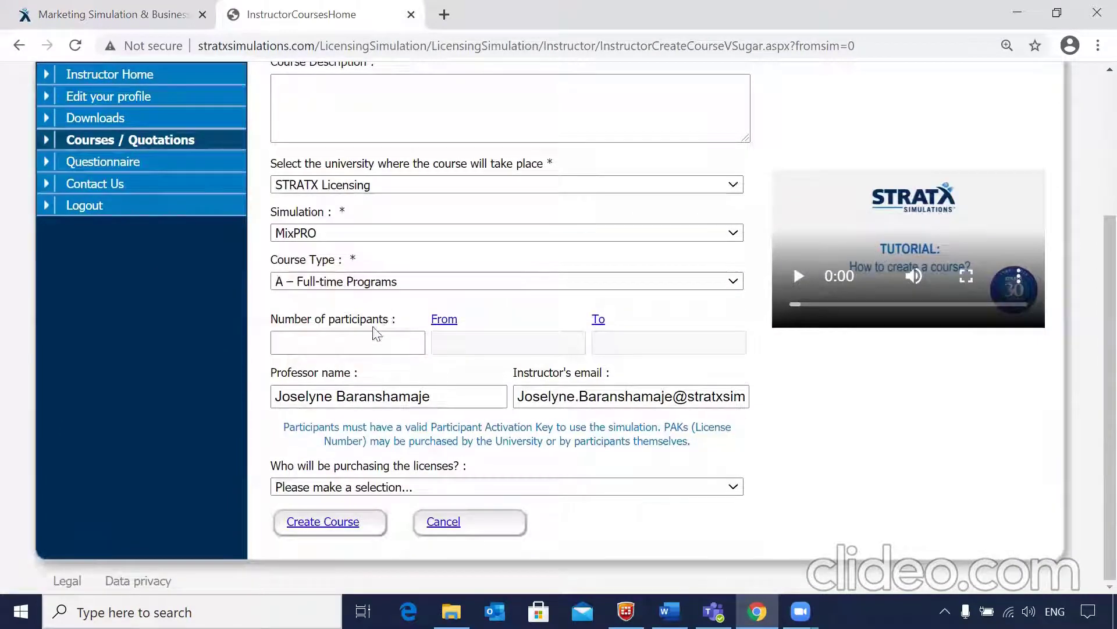
left_click(369, 334)
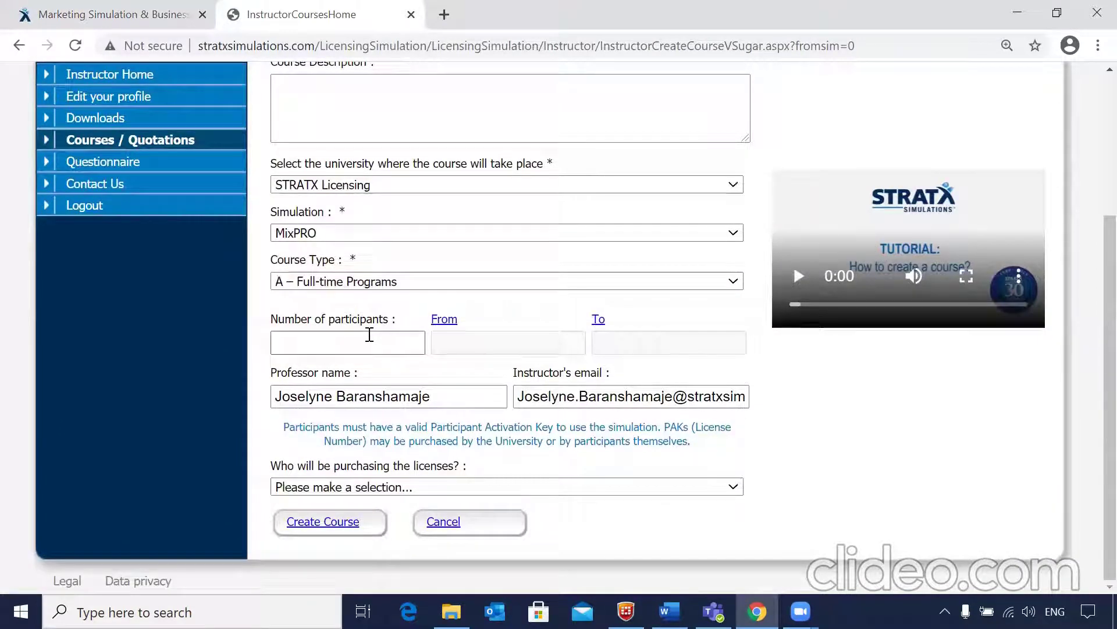
left_click(369, 335)
type("30")
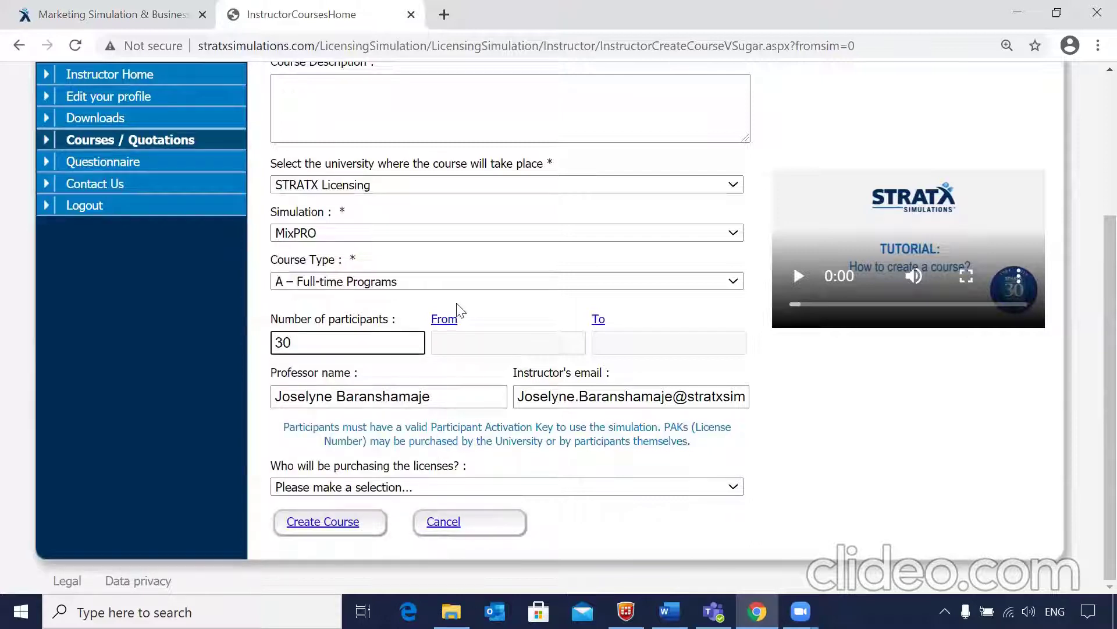
- Set the course to run from 8 February to 26 February 2021
left_click(446, 321)
left_click(547, 444)
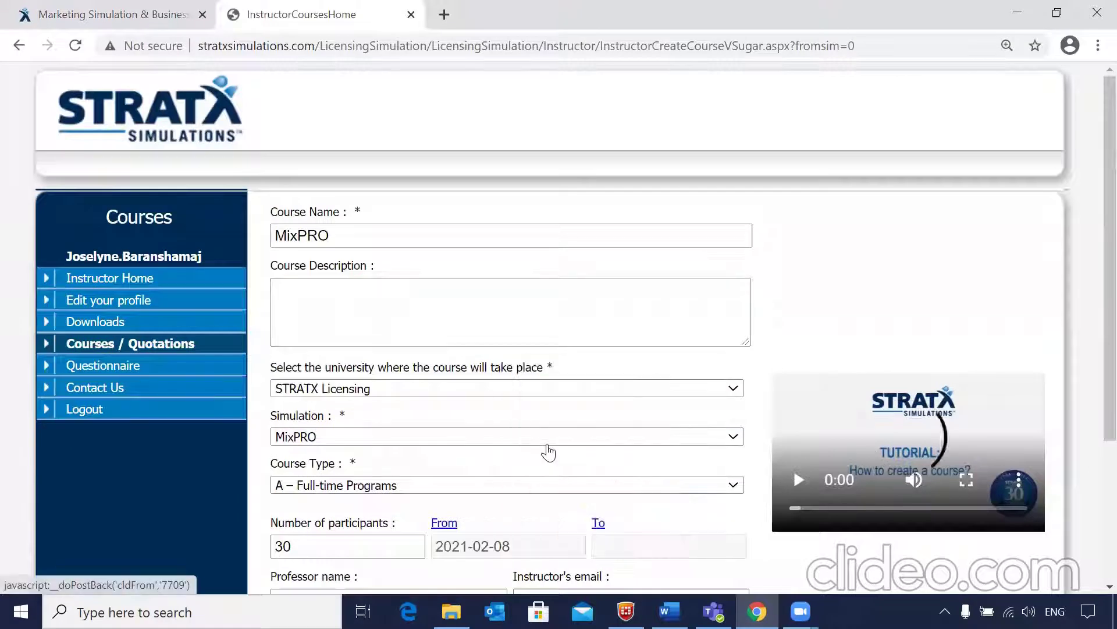
scroll(548, 450, "down", 3)
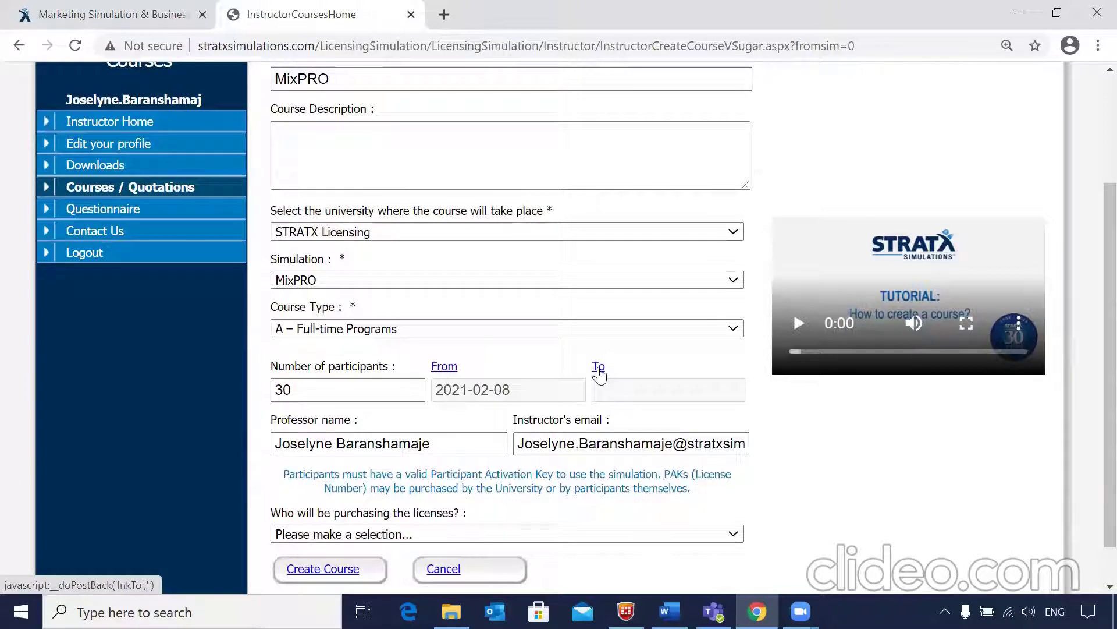
left_click(598, 368)
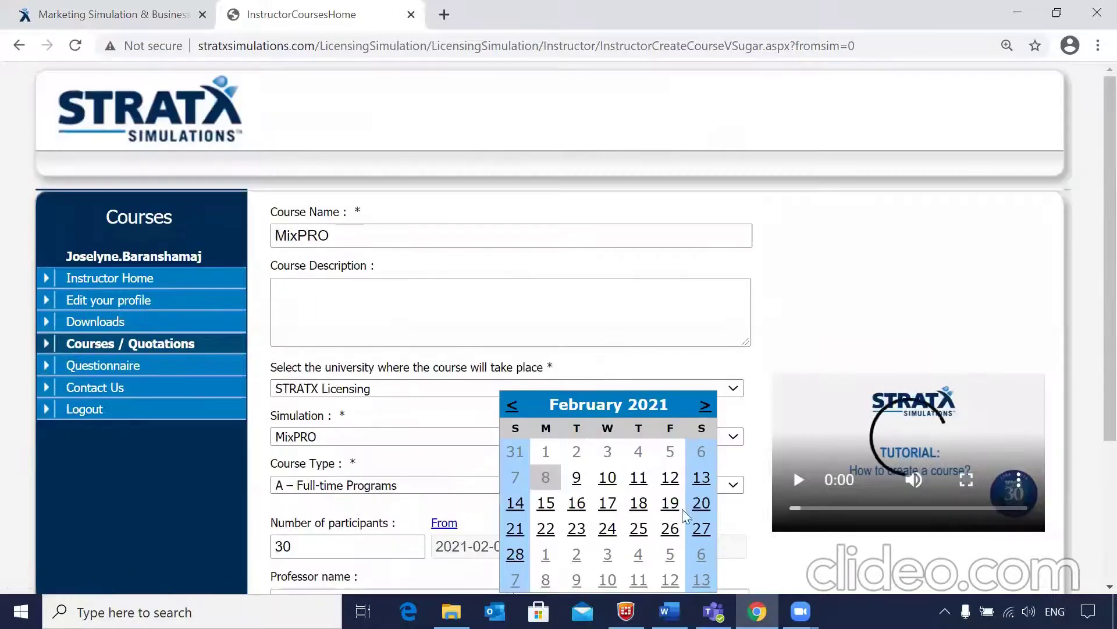
left_click(670, 529)
scroll(672, 538, "down", 3)
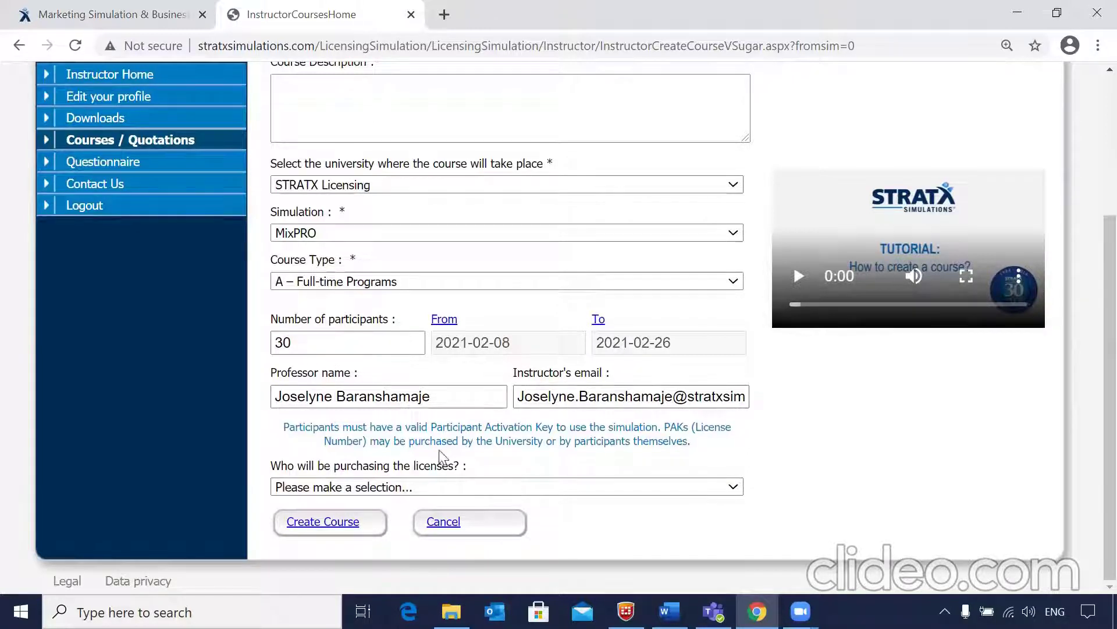
- Make the licence purchaser Test Course and submit the course for creation
left_click(427, 487)
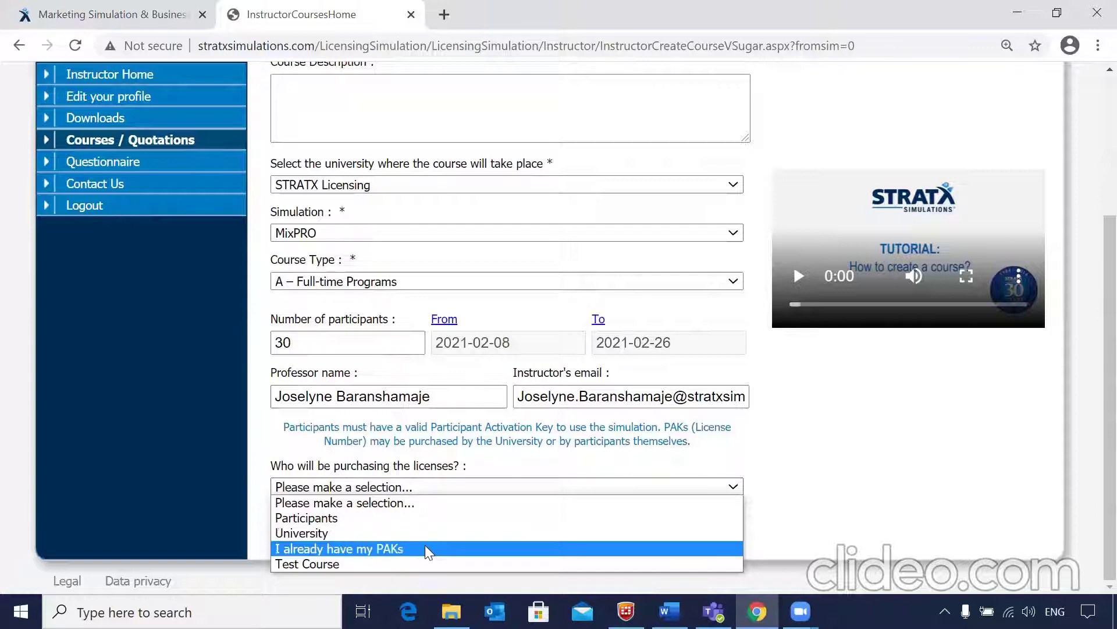
left_click(386, 563)
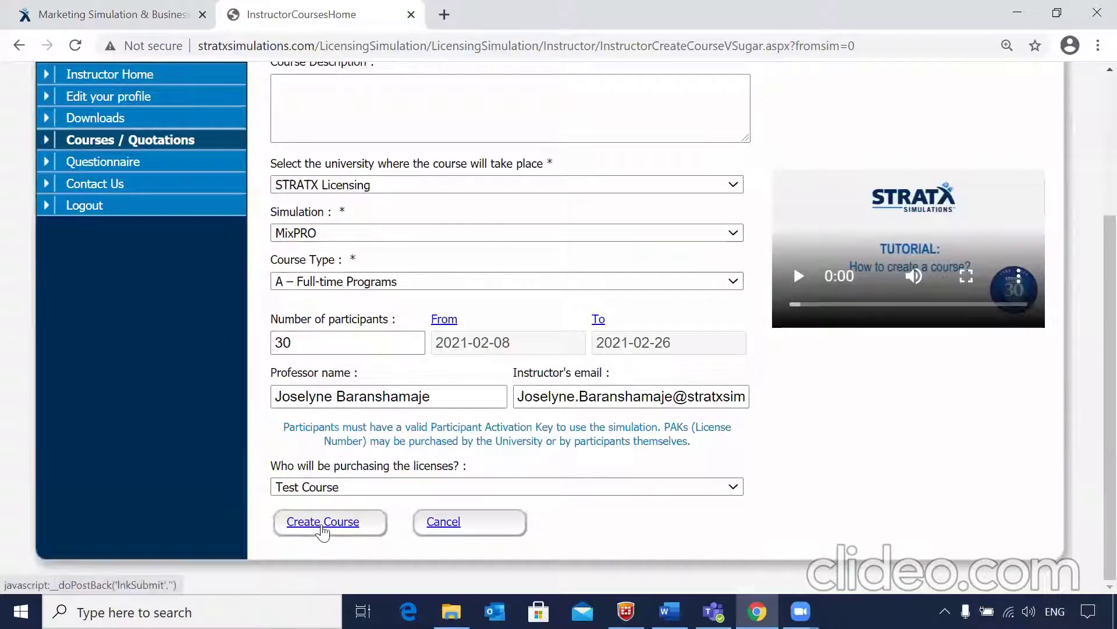
left_click(323, 522)
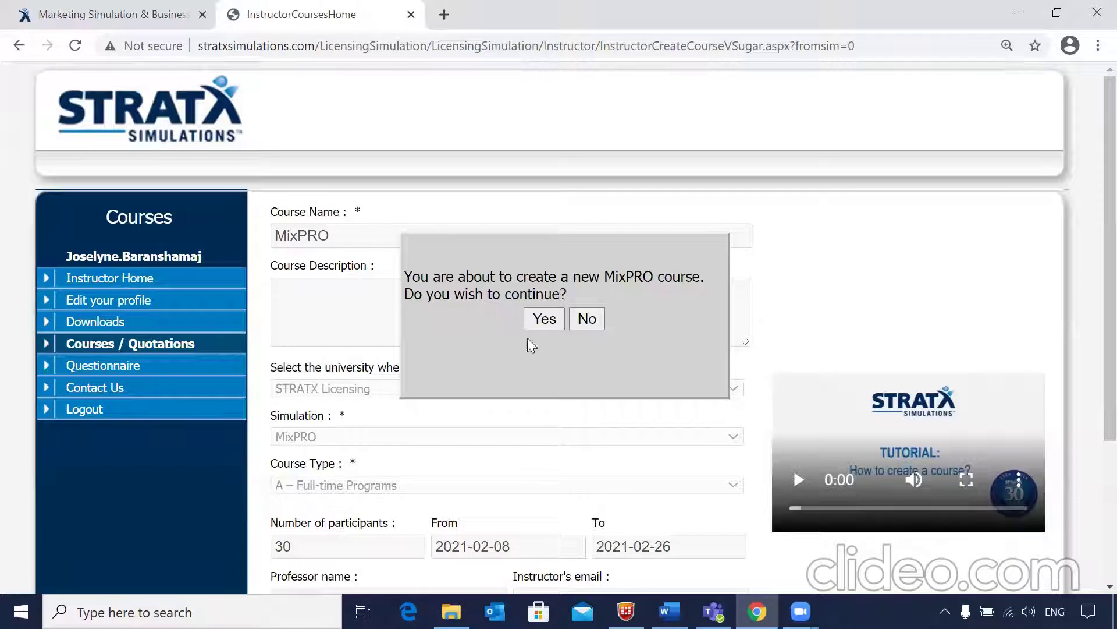
- Confirm creating the MixPRO course and open its A18521 management page
left_click(228, 343)
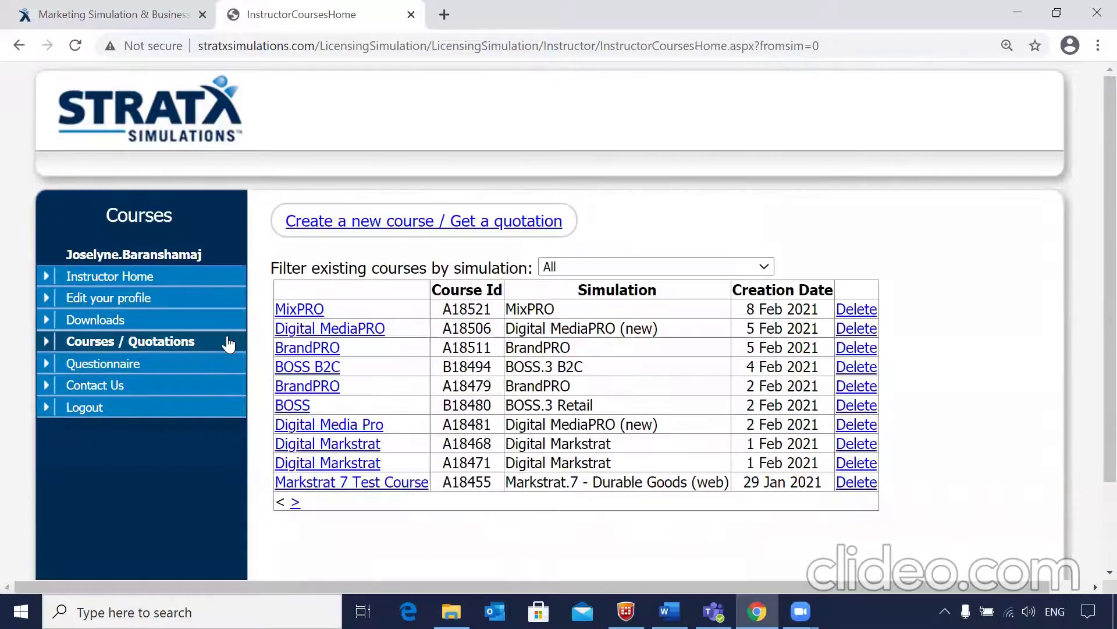
left_click(308, 308)
scroll(309, 309, "down", 1)
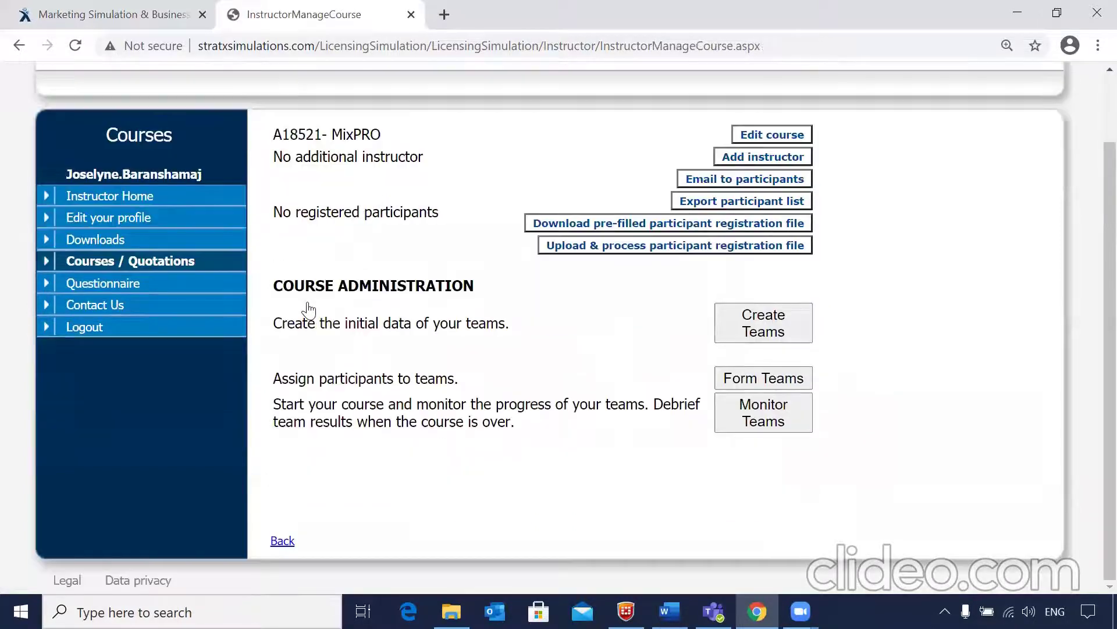
scroll(308, 309, "up", 2)
scroll(308, 309, "down", 1)
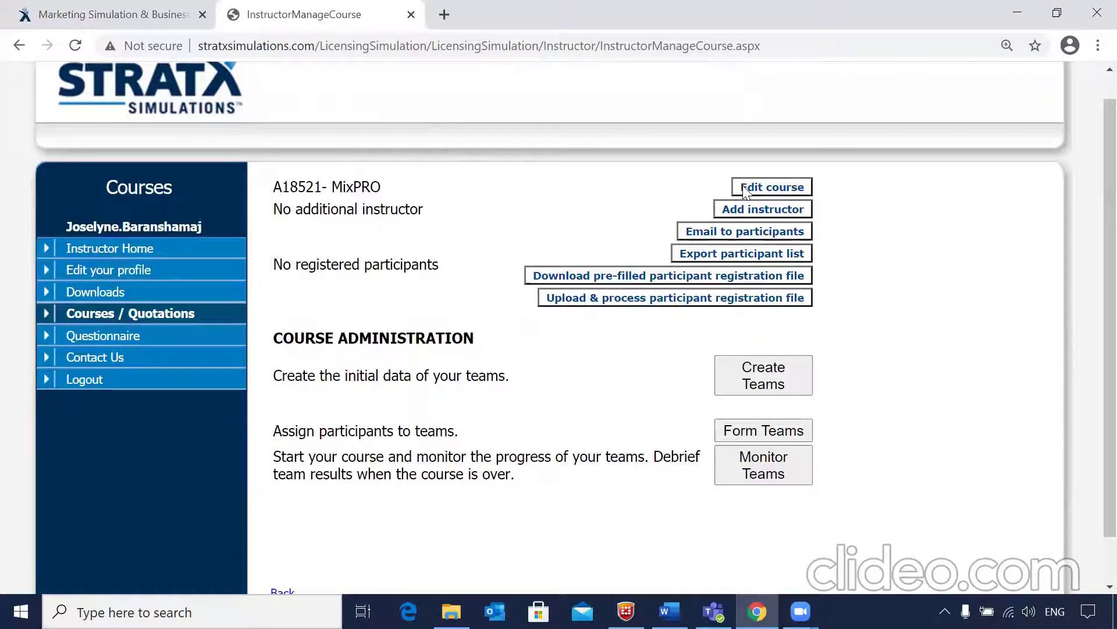
- Look over the MixPRO course details, then reopen its A18521 management page
left_click(789, 188)
scroll(614, 278, "down", 2)
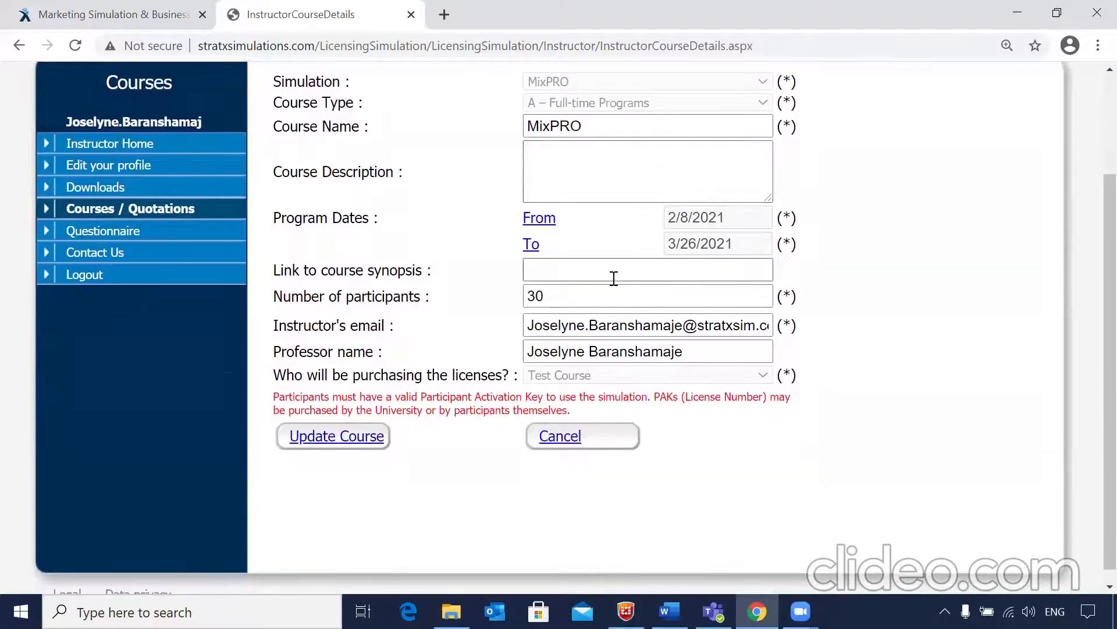
scroll(614, 278, "up", 2)
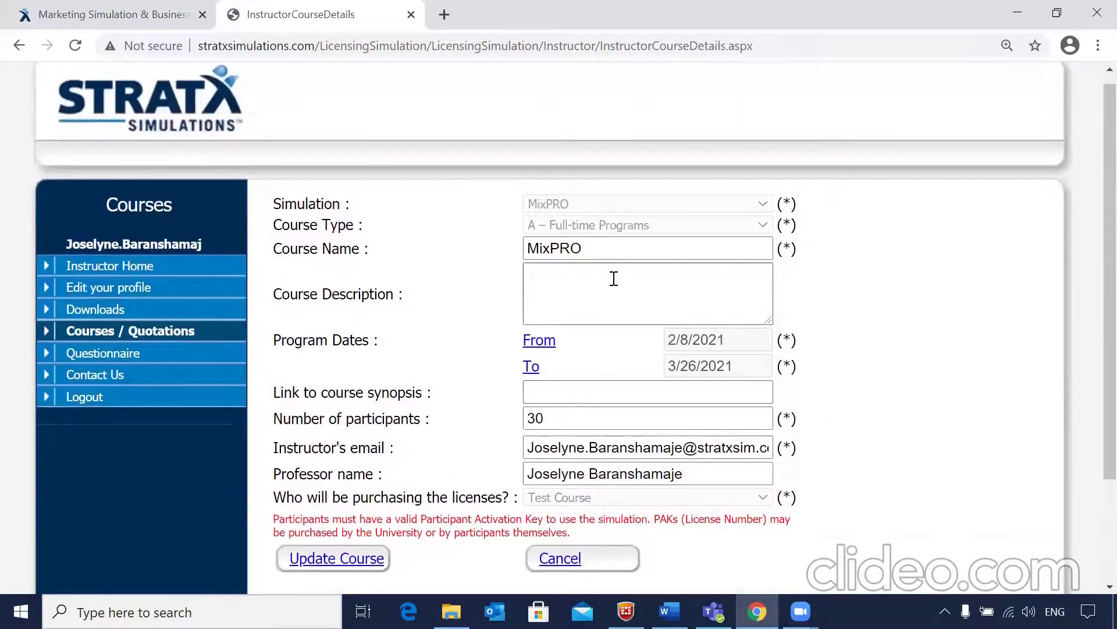
left_click(177, 344)
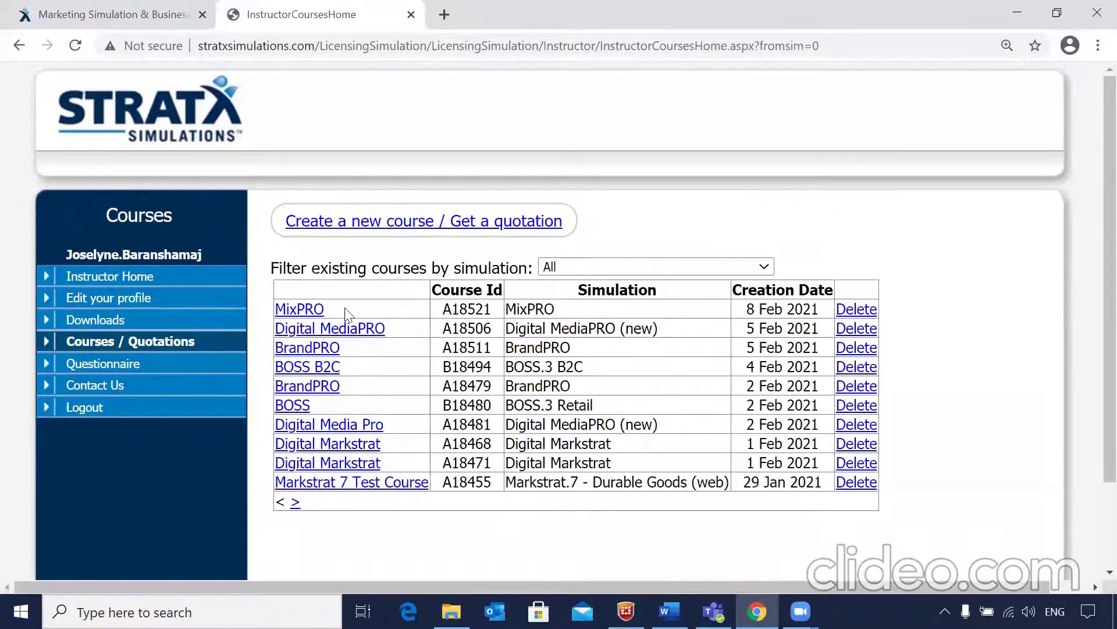
left_click(319, 318)
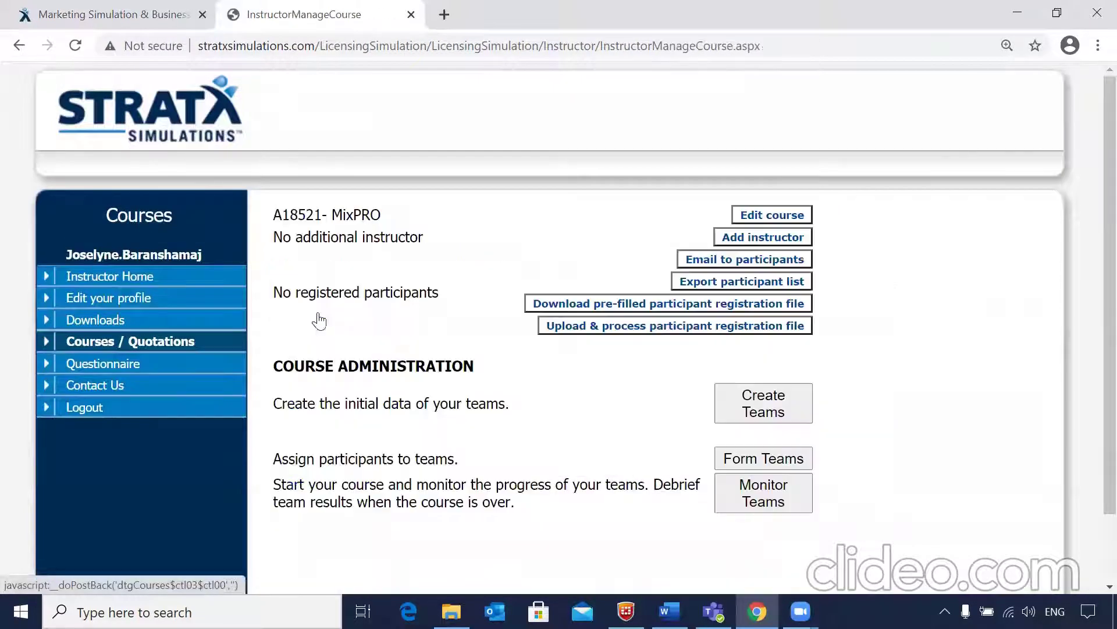
- Open the add-assistant form, leave it empty, and go back to the courses list
left_click(760, 235)
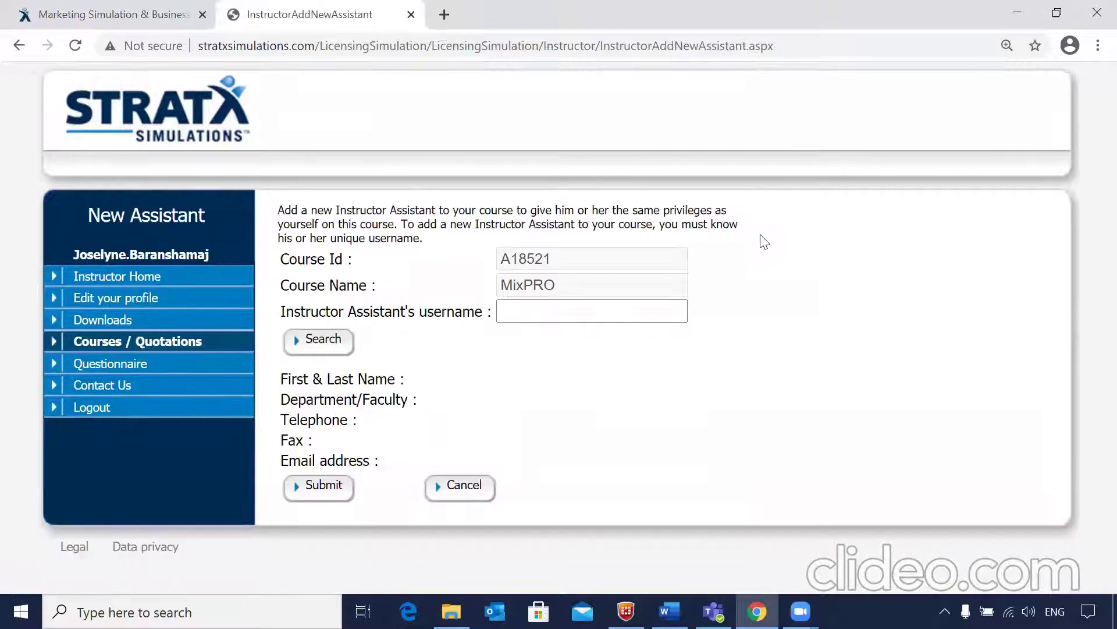
left_click(568, 308)
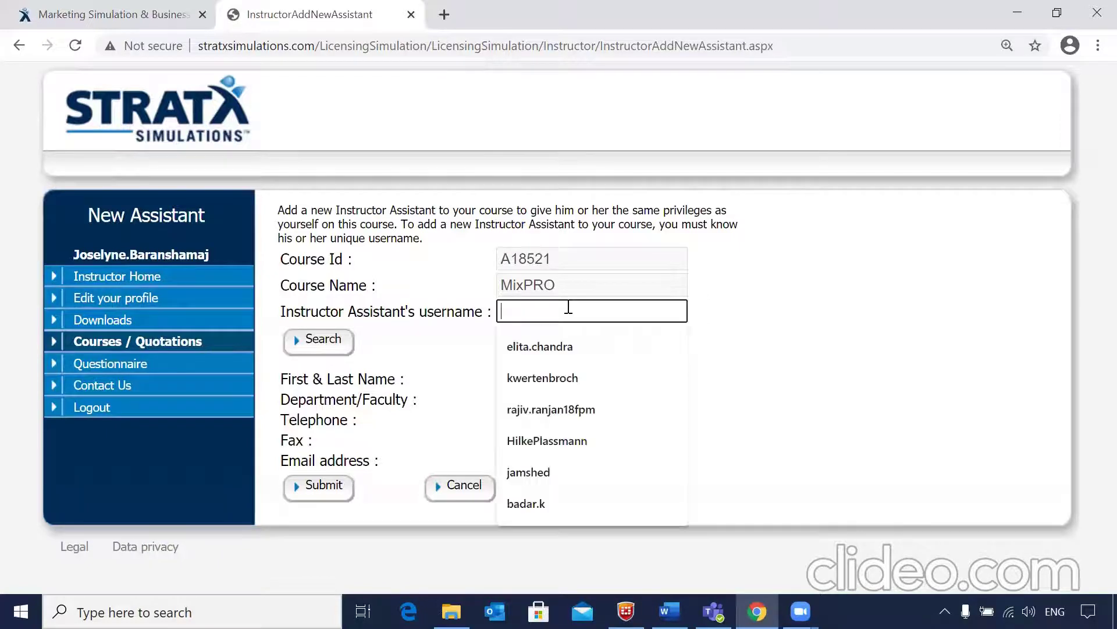
left_click(757, 269)
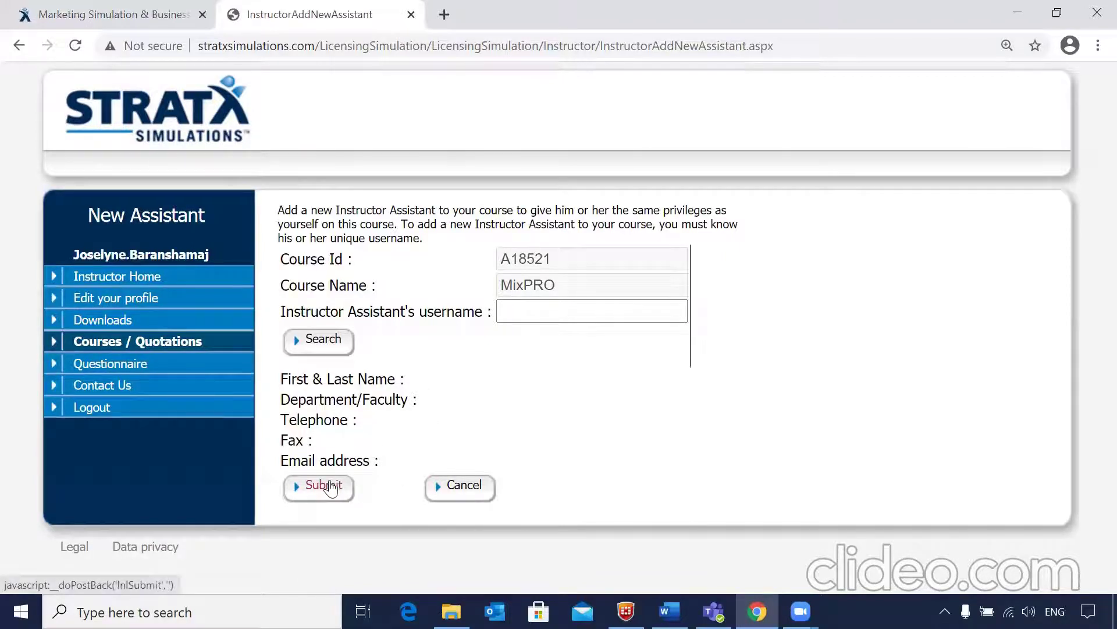
left_click(201, 351)
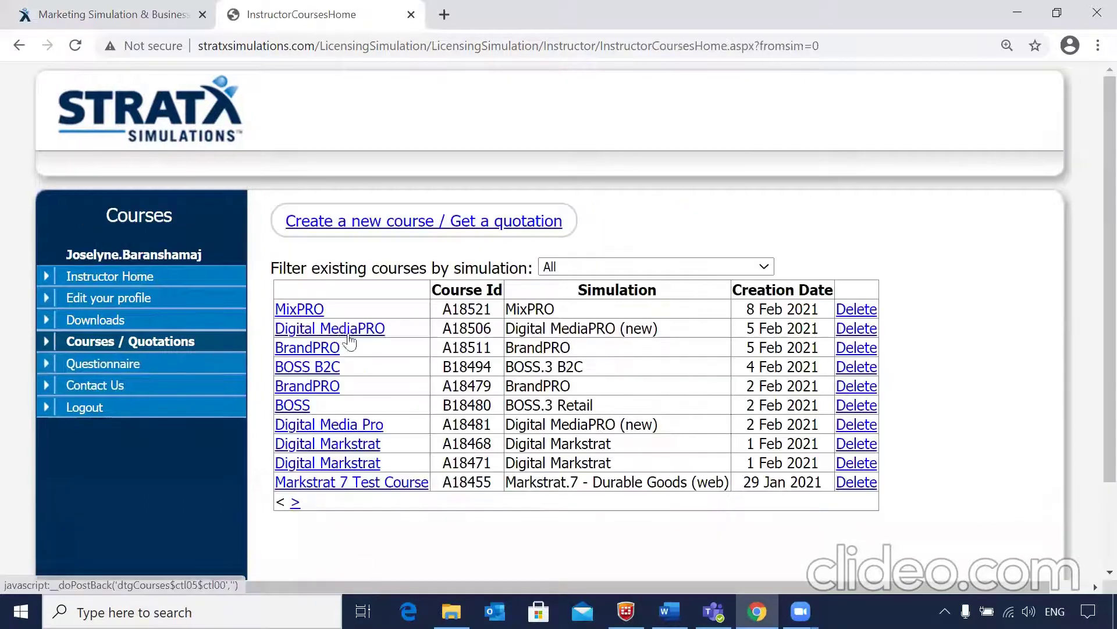
left_click(308, 311)
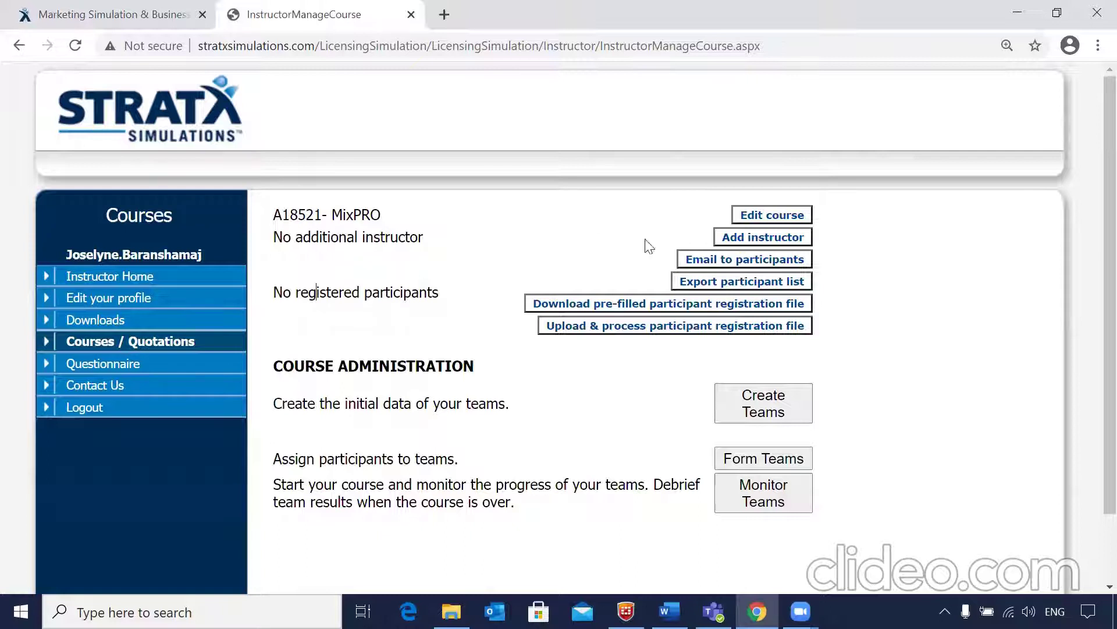
left_click(703, 266)
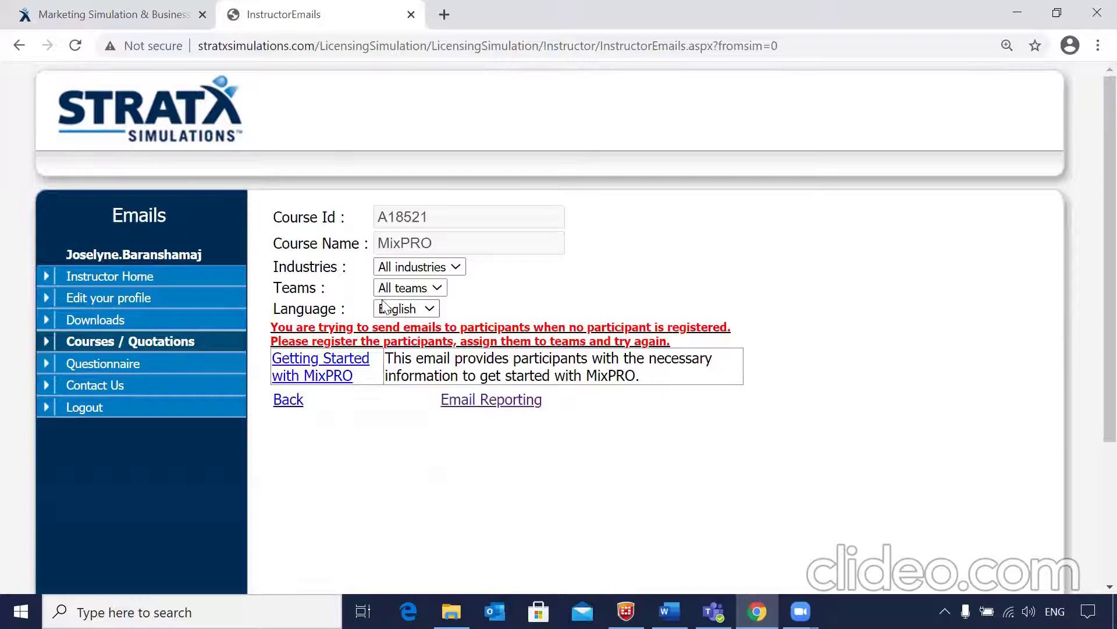
left_click(327, 369)
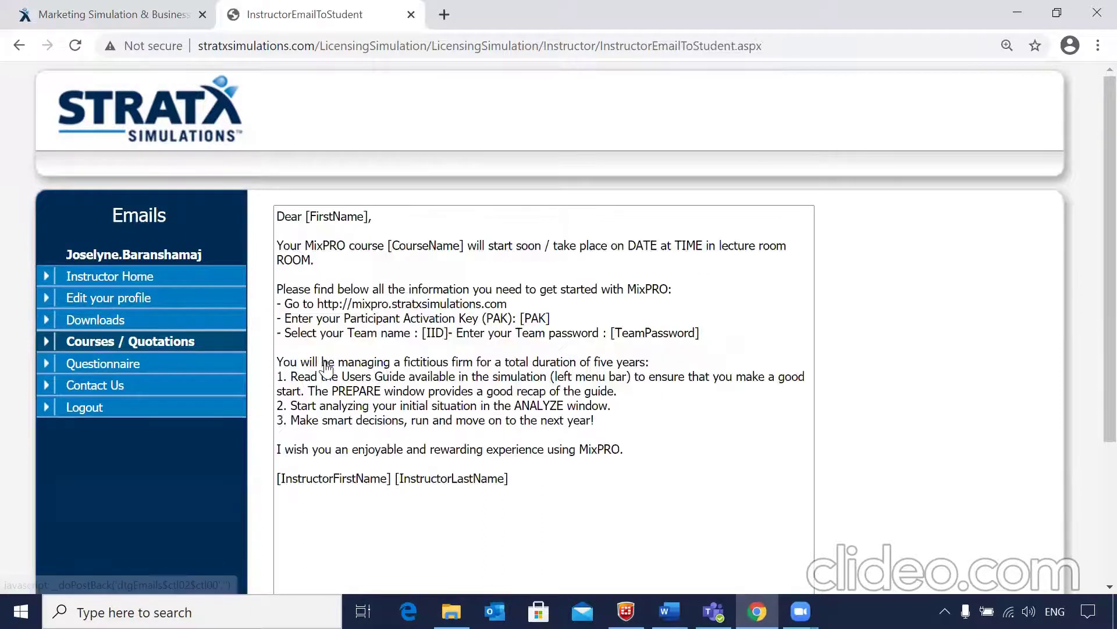
left_click(650, 265)
left_click_drag(650, 265, 610, 234)
left_click(640, 410)
scroll(582, 425, "down", 3)
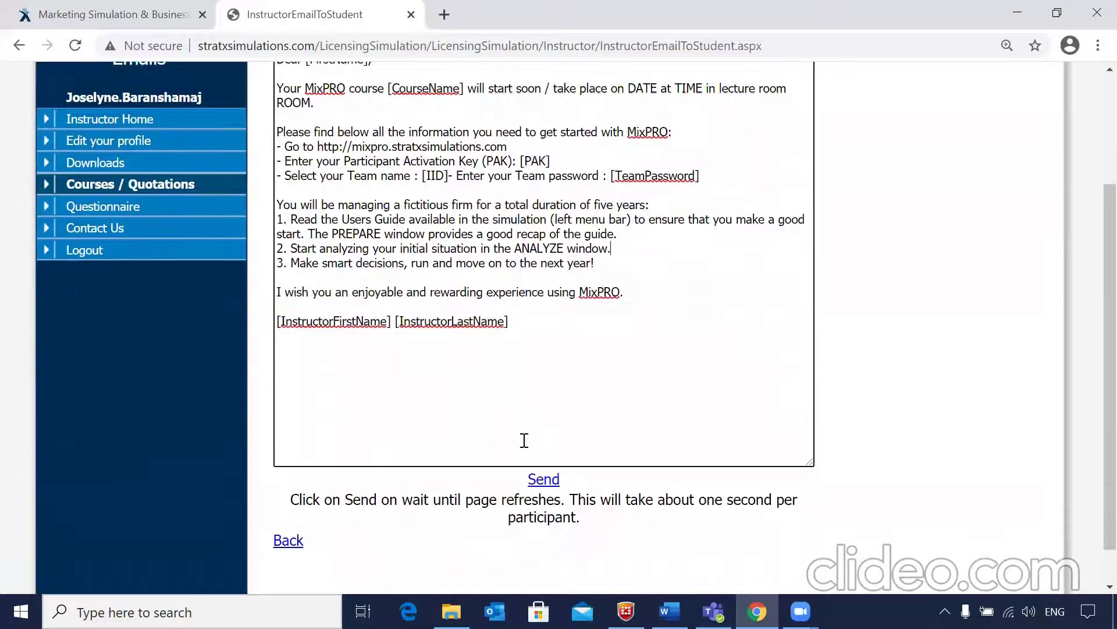
scroll(558, 359, "up", 2)
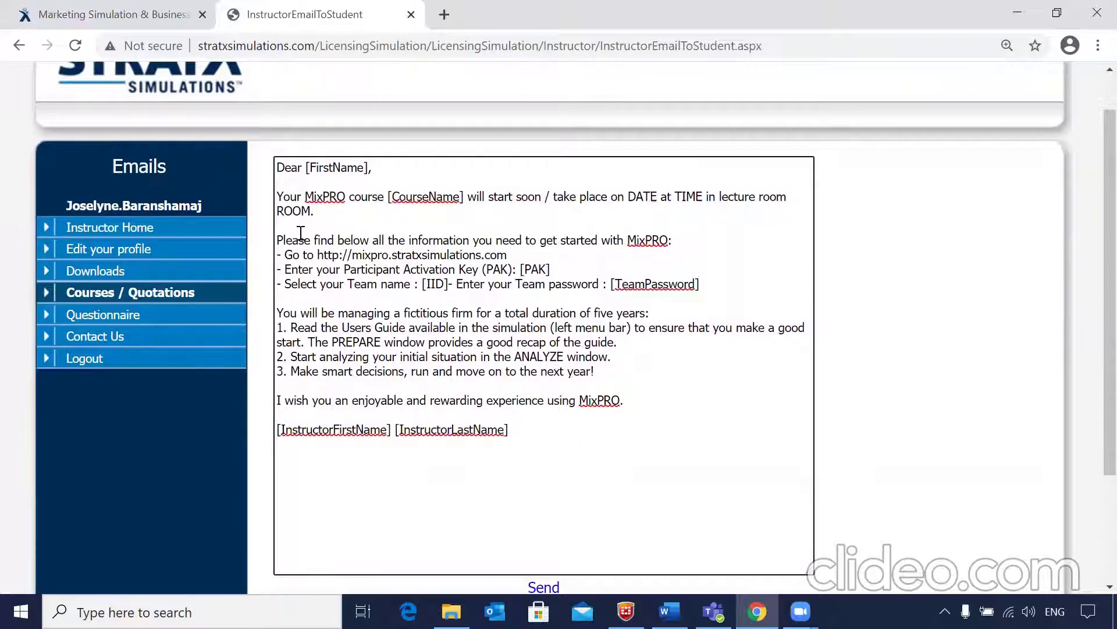
left_click_drag(301, 234, 592, 371)
left_click(692, 394)
- Go to the courses list and open the A18521 MixPRO course page
left_click(172, 293)
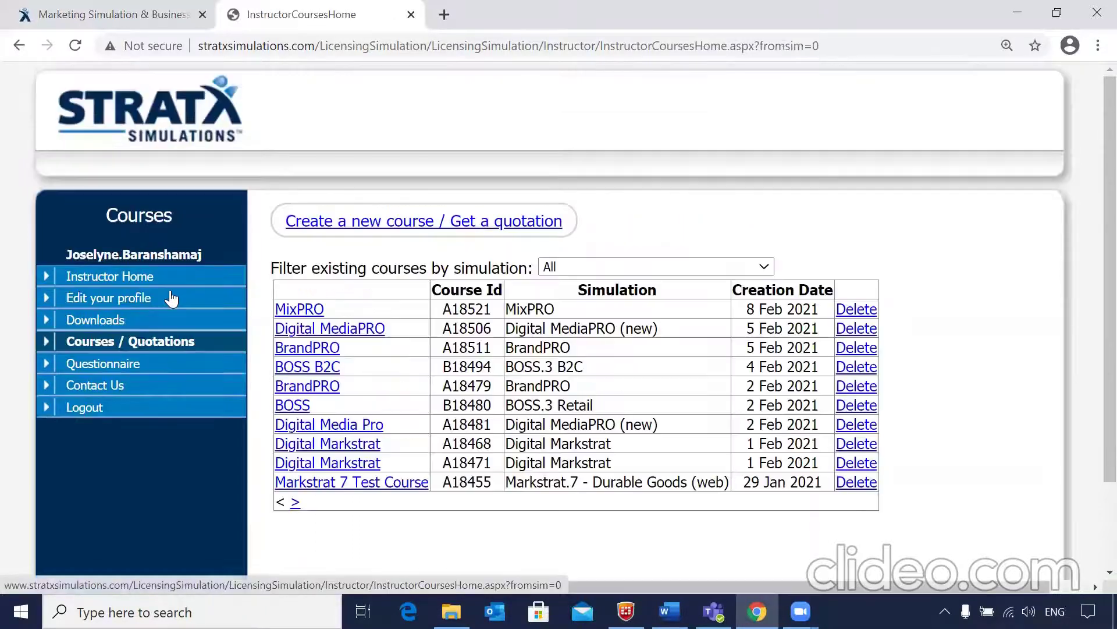
left_click(300, 309)
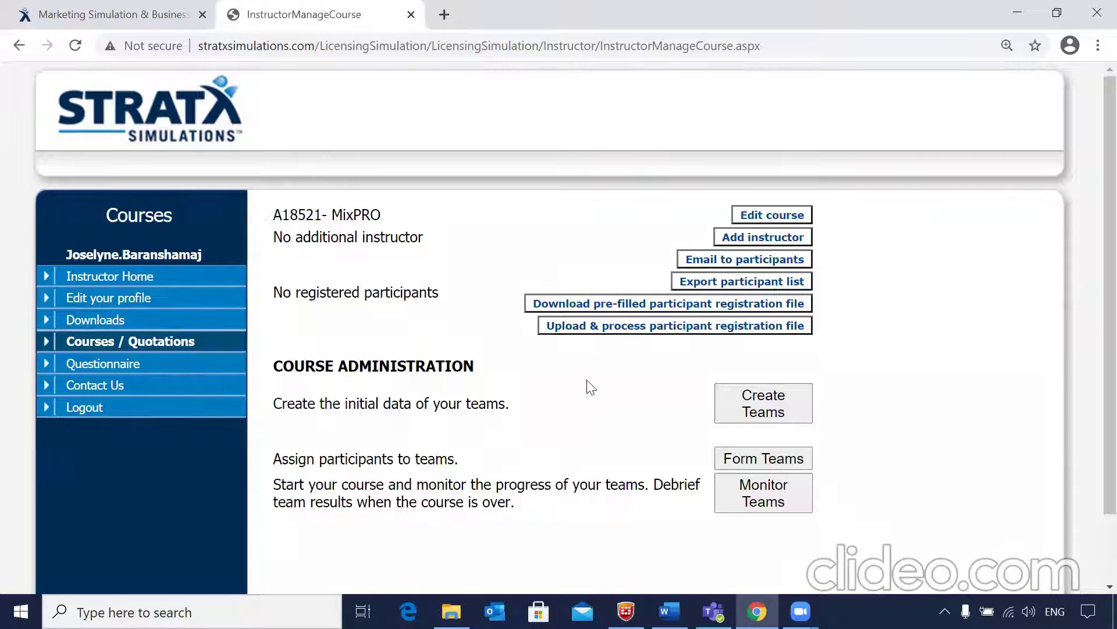
- Create 10 teams in English - USA for the course's 30 participants
left_click(776, 400)
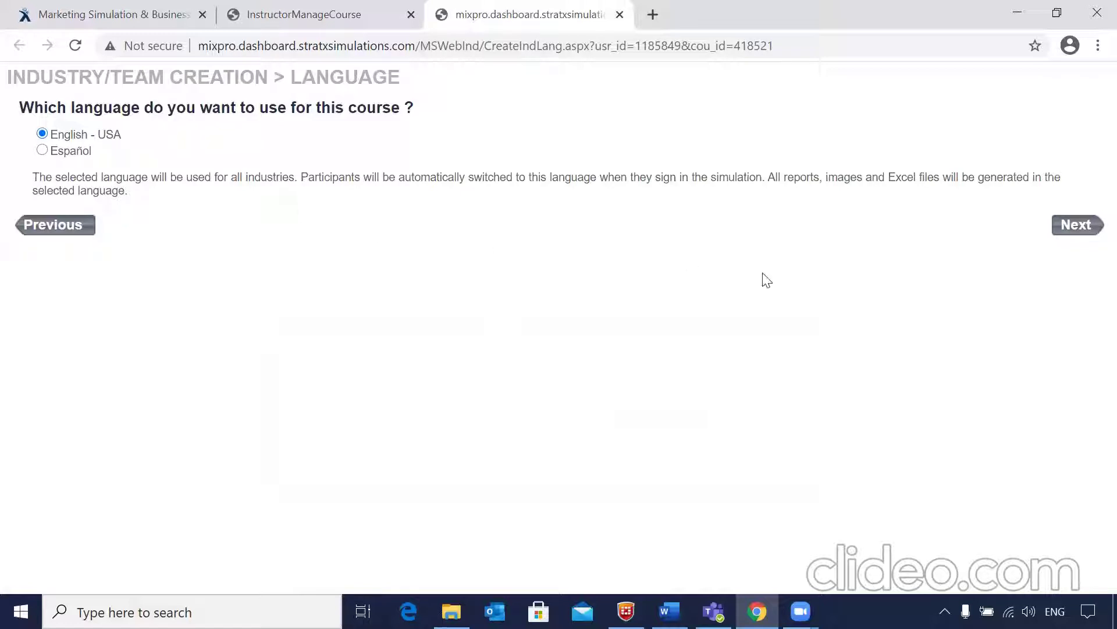
left_click(1071, 230)
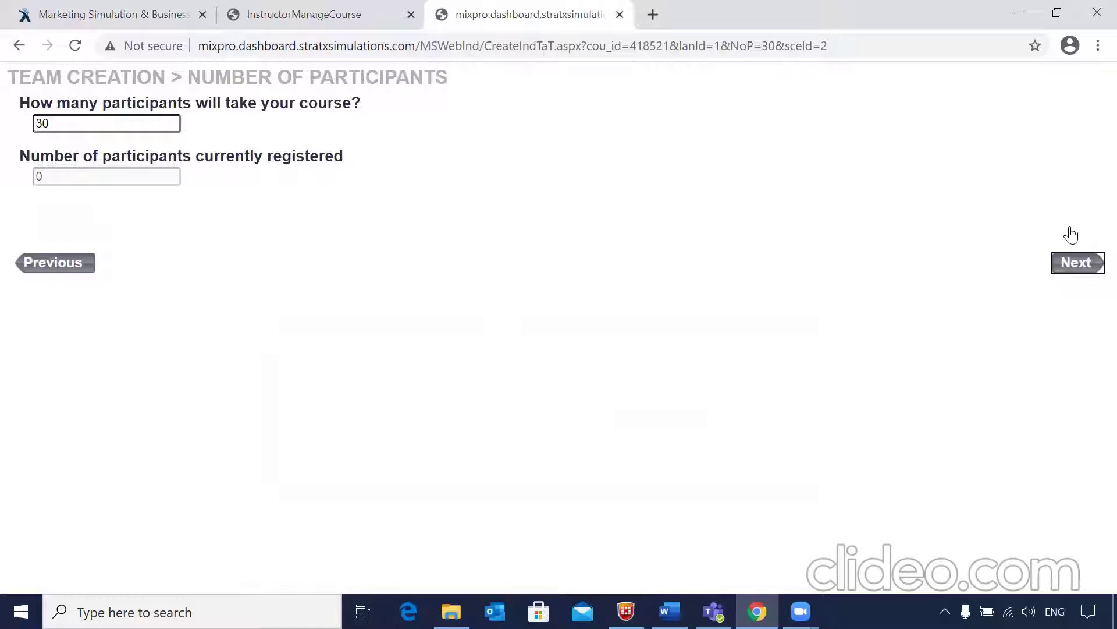
left_click(149, 122)
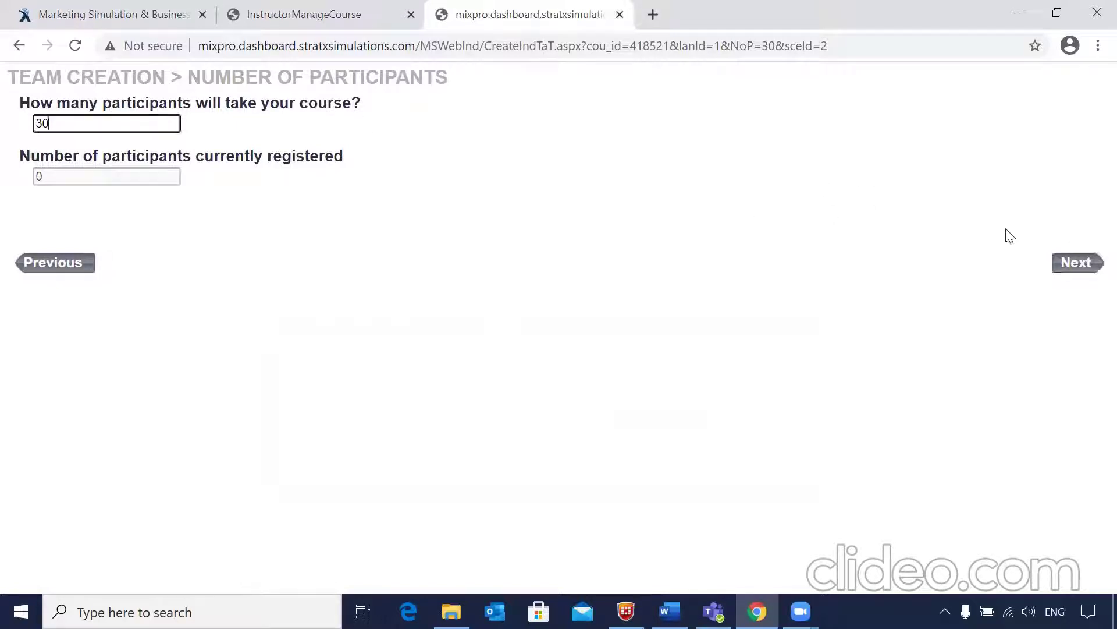
left_click(1064, 263)
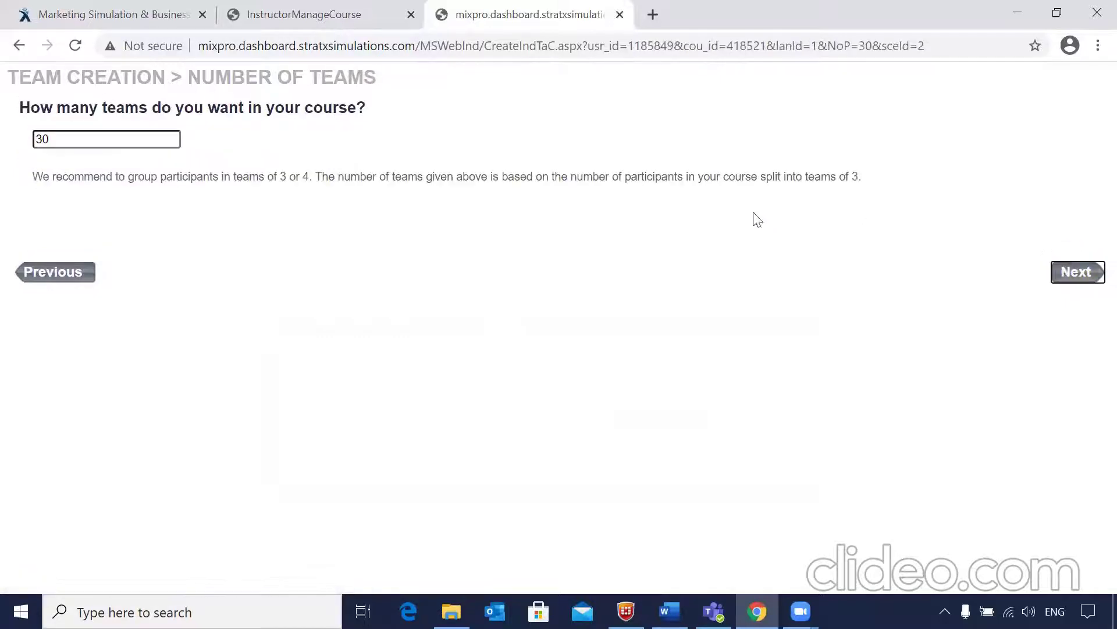
left_click(164, 144)
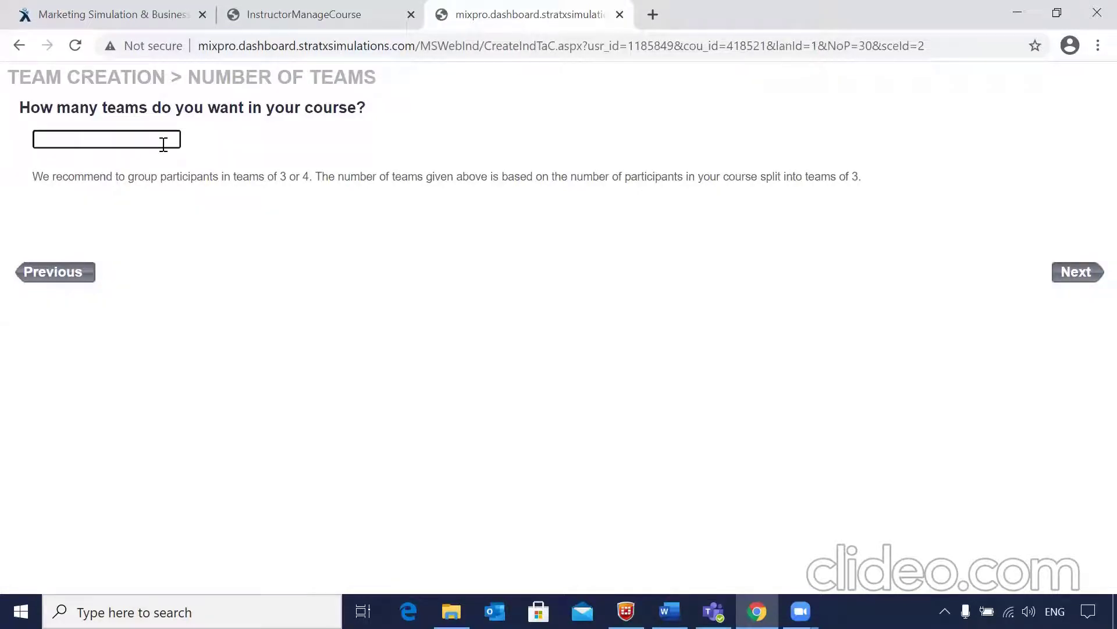
type("10")
key("Tab")
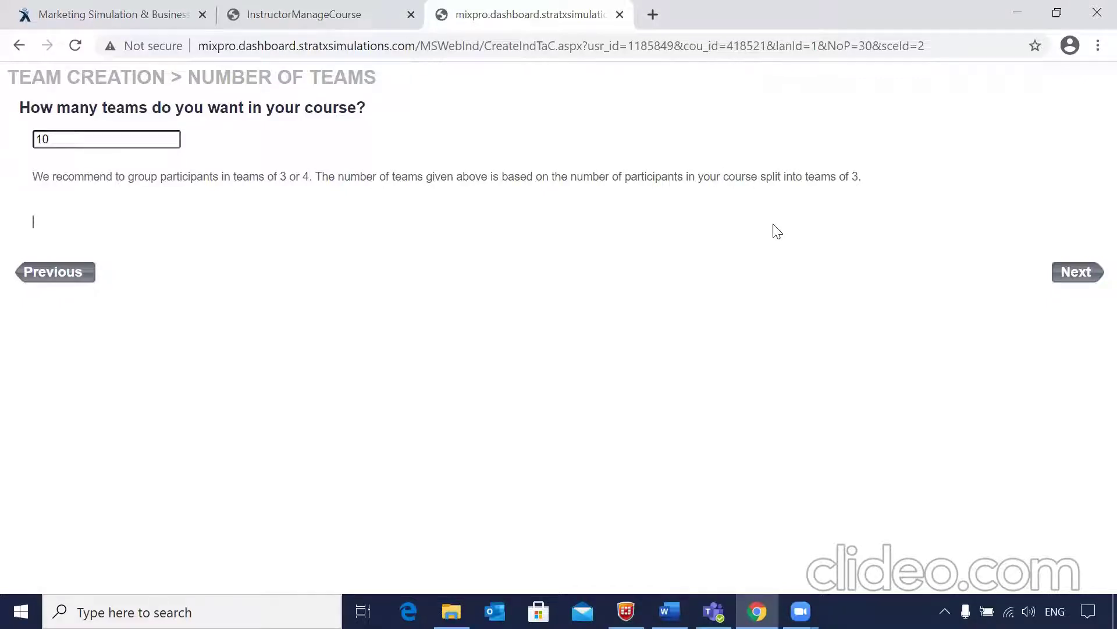
left_click(1071, 270)
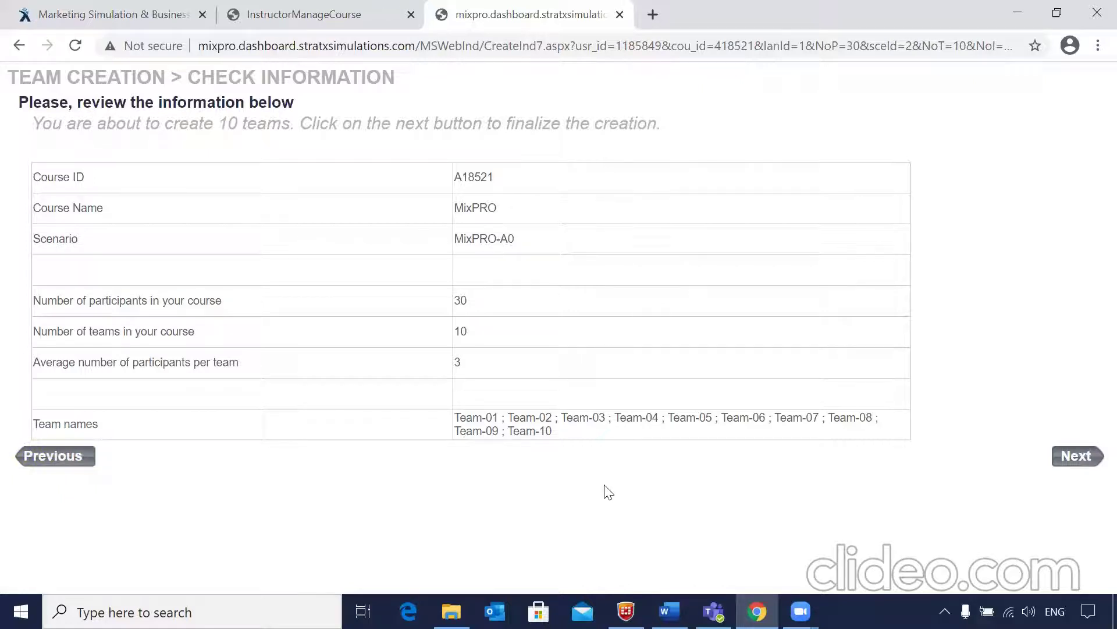
left_click(1075, 461)
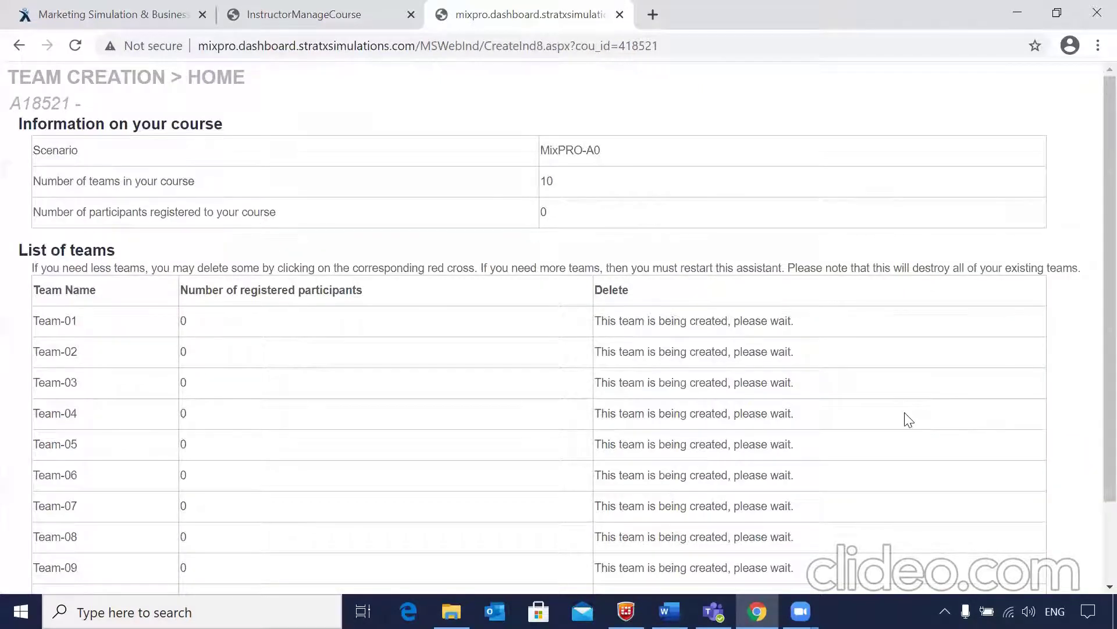
- Scroll through the Team-01 to Team-10 list, then close the team-creation tab
scroll(909, 419, "down", 2)
scroll(909, 419, "up", 2)
scroll(909, 419, "down", 1)
scroll(909, 419, "down", 1)
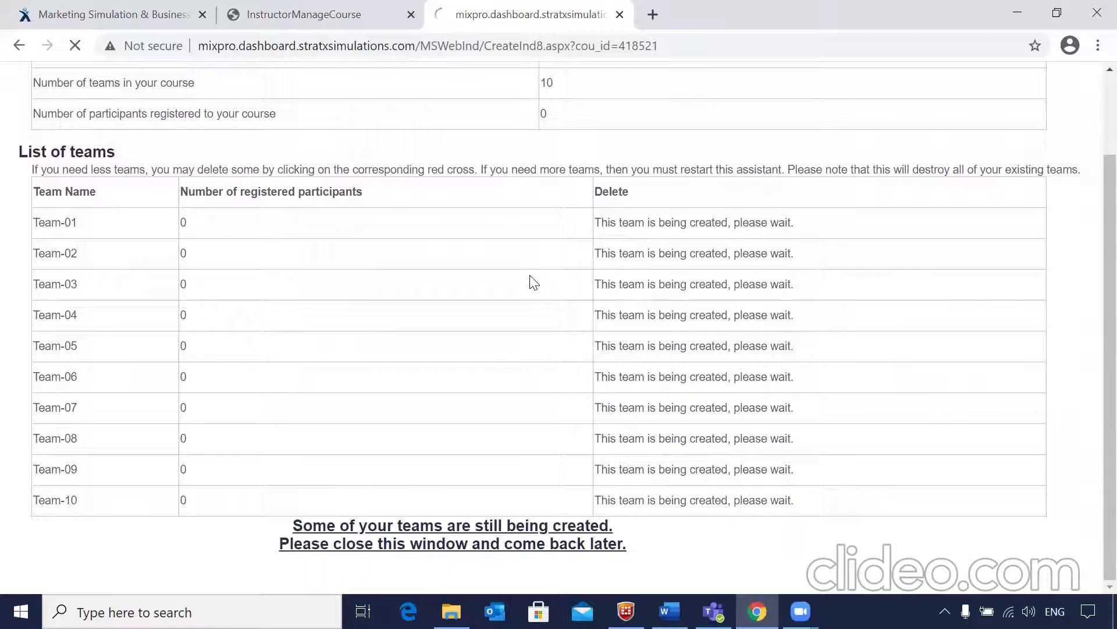
scroll(468, 361, "down", 1)
scroll(471, 362, "down", 2)
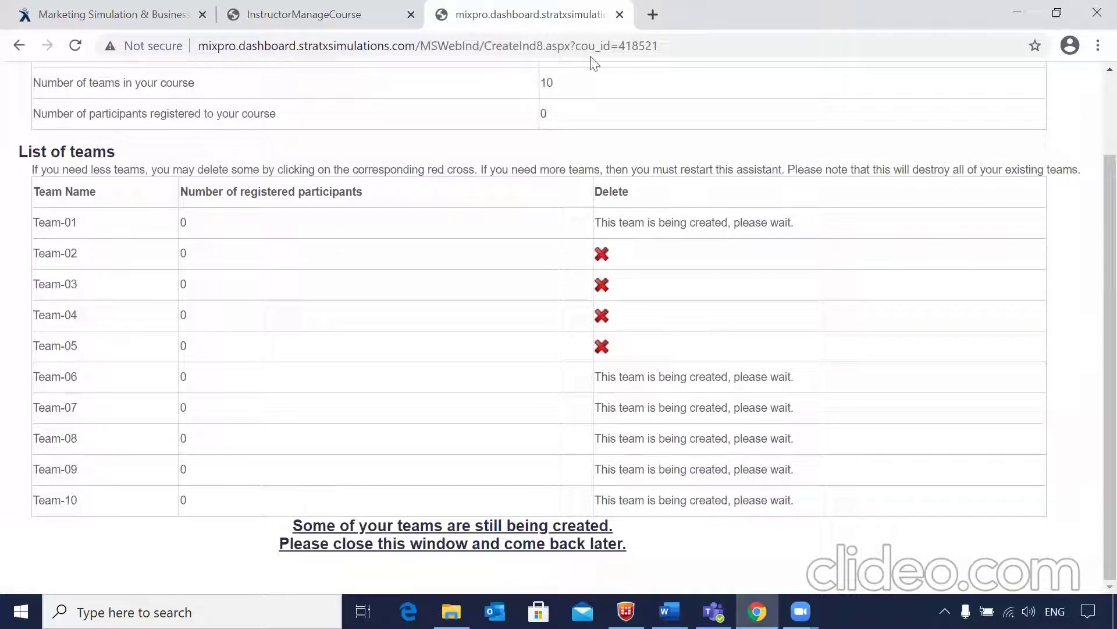
left_click(619, 14)
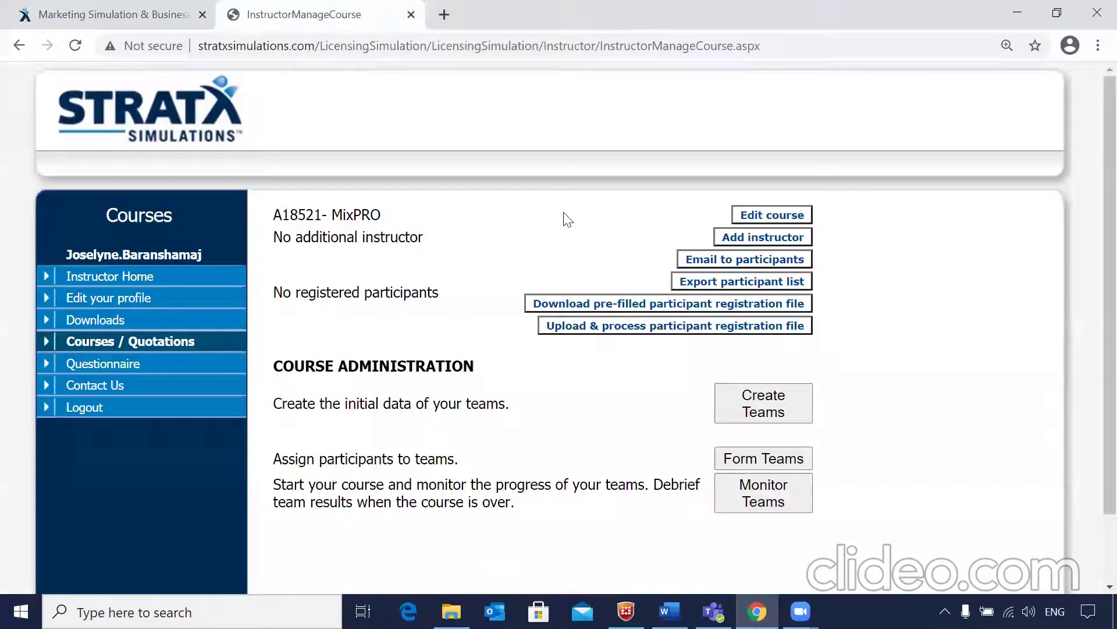
- Download the pre-filled participant registration spreadsheet for course A18521
scroll(563, 213, "down", 2)
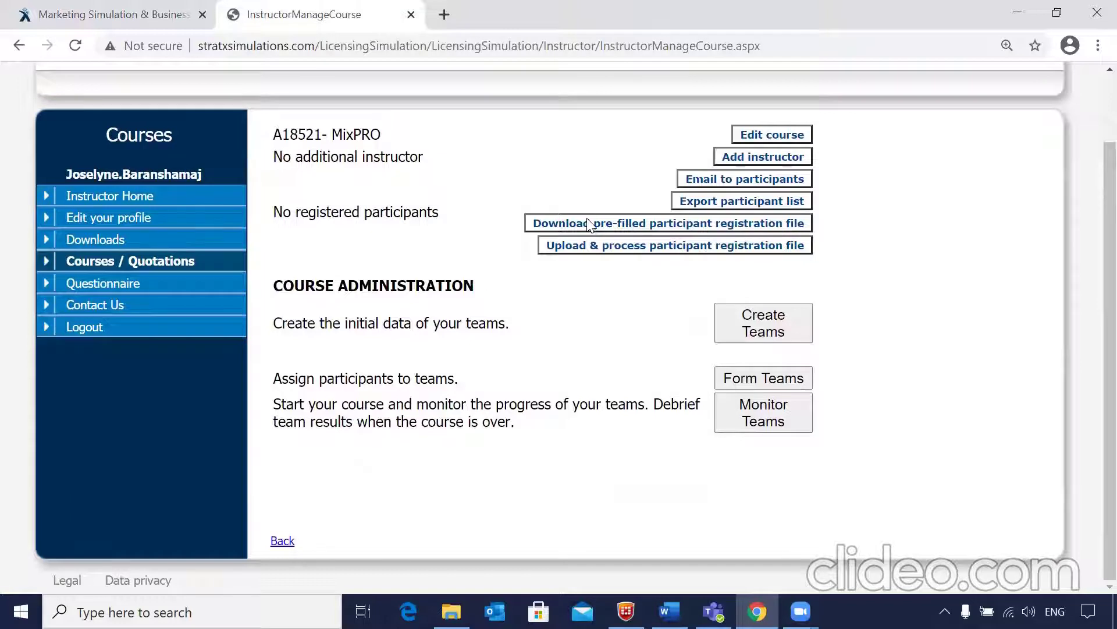
left_click(590, 224)
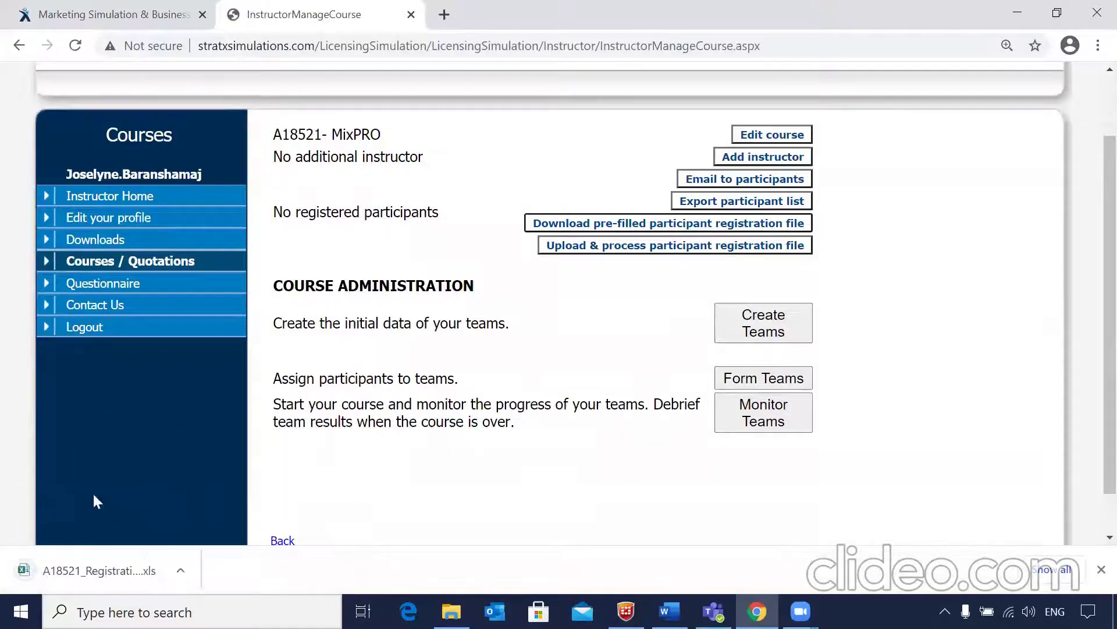
- Open the registration spreadsheet, enable editing, and enter team numbers 1, 4 and 10 in cells F2–F4
left_click(81, 565)
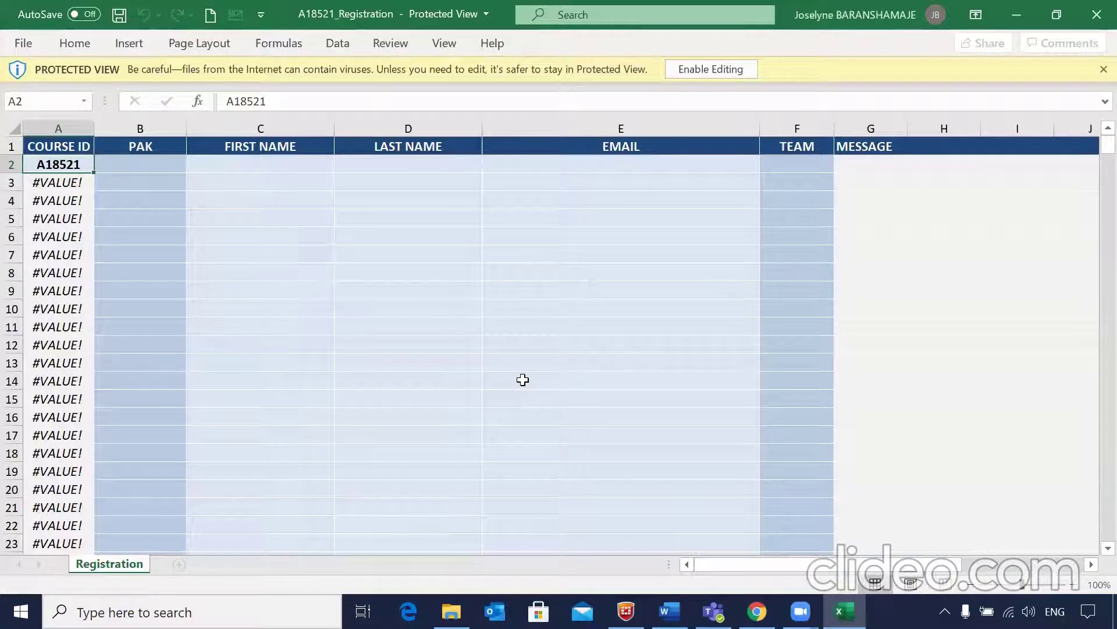
left_click(692, 68)
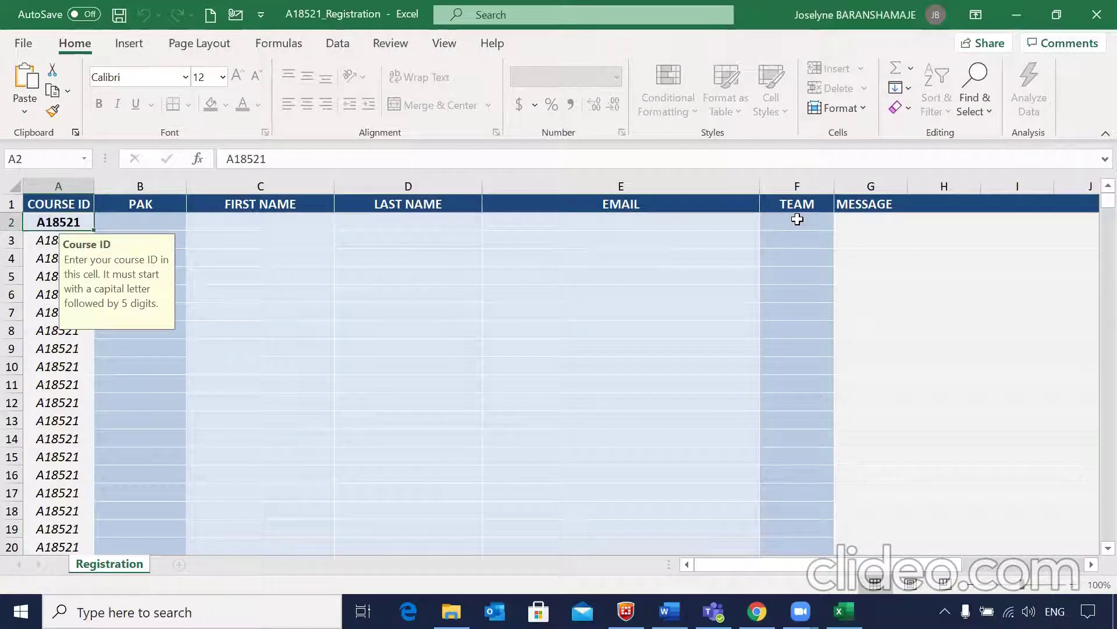
left_click(798, 219)
type("1")
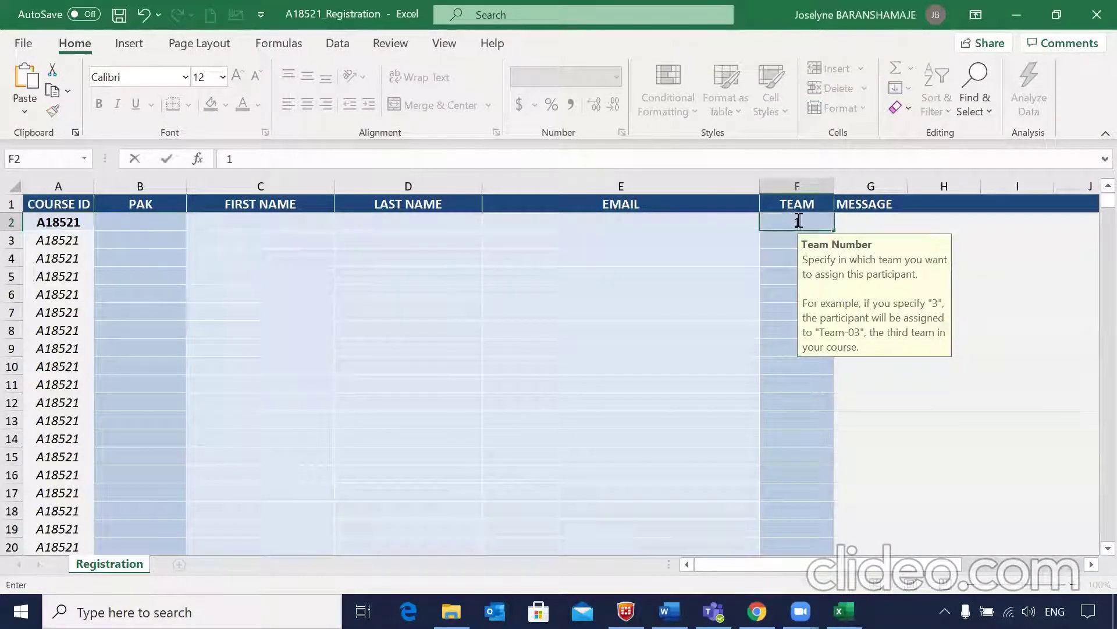
left_click(788, 241)
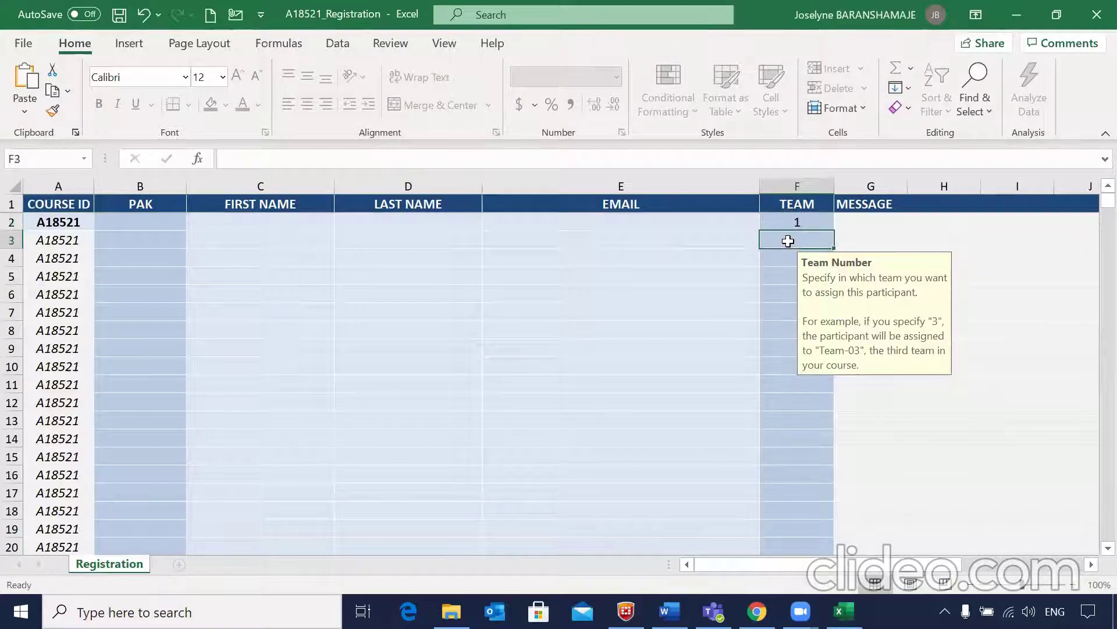
type("4")
left_click(784, 256)
type("10")
left_click(776, 312)
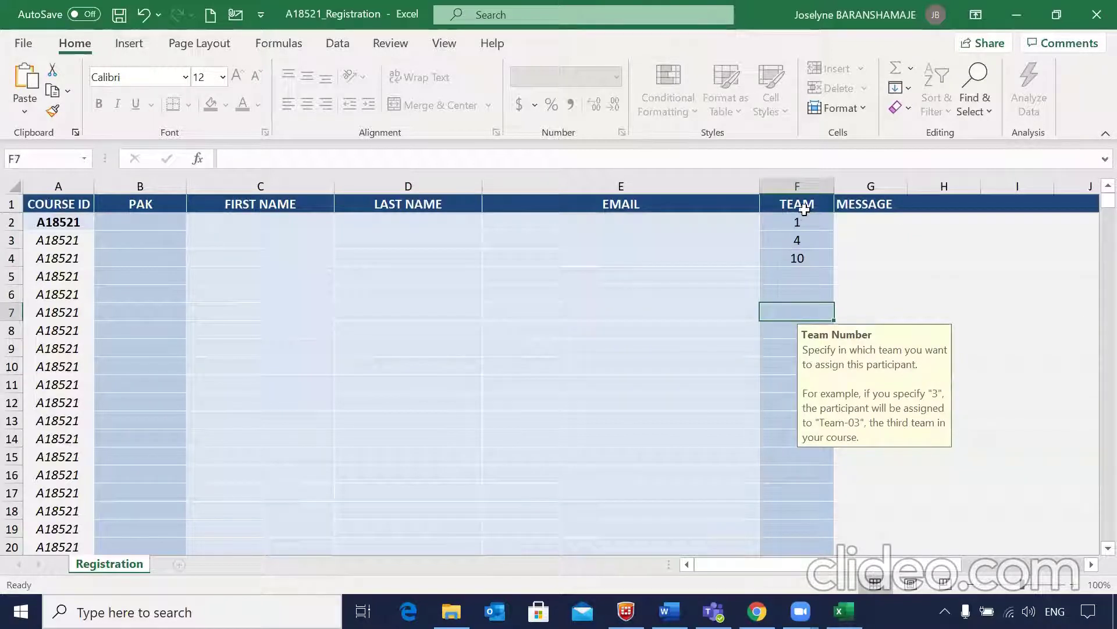
- Clear the team numbers from F2–F4 and close the workbook with Don't Save
left_click(800, 224)
key("BackSpace")
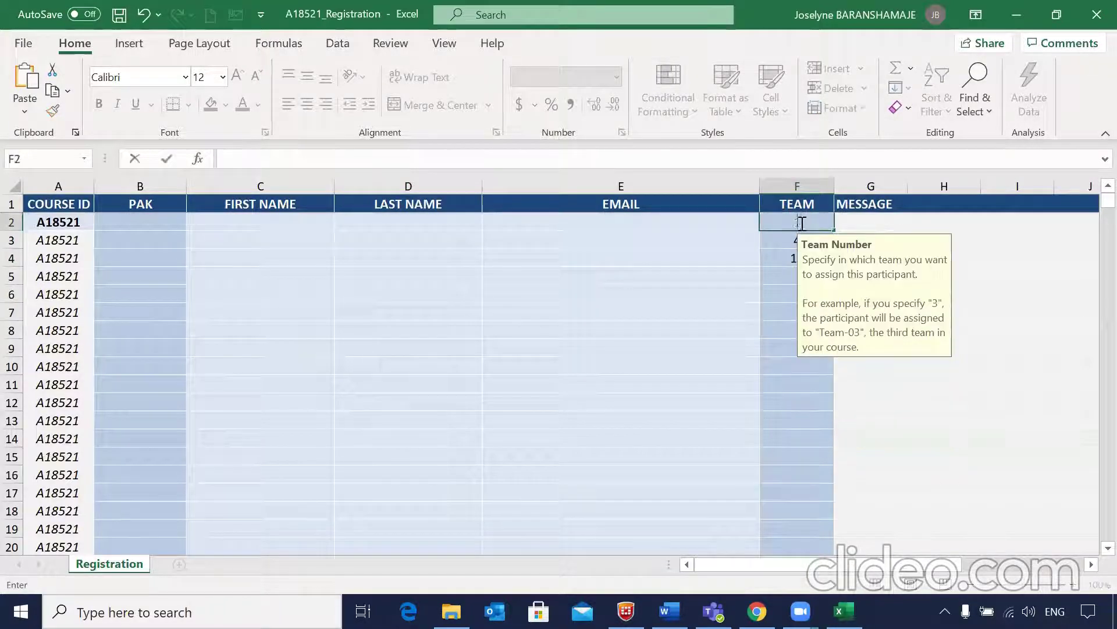
left_click(787, 240)
key("BackSpace")
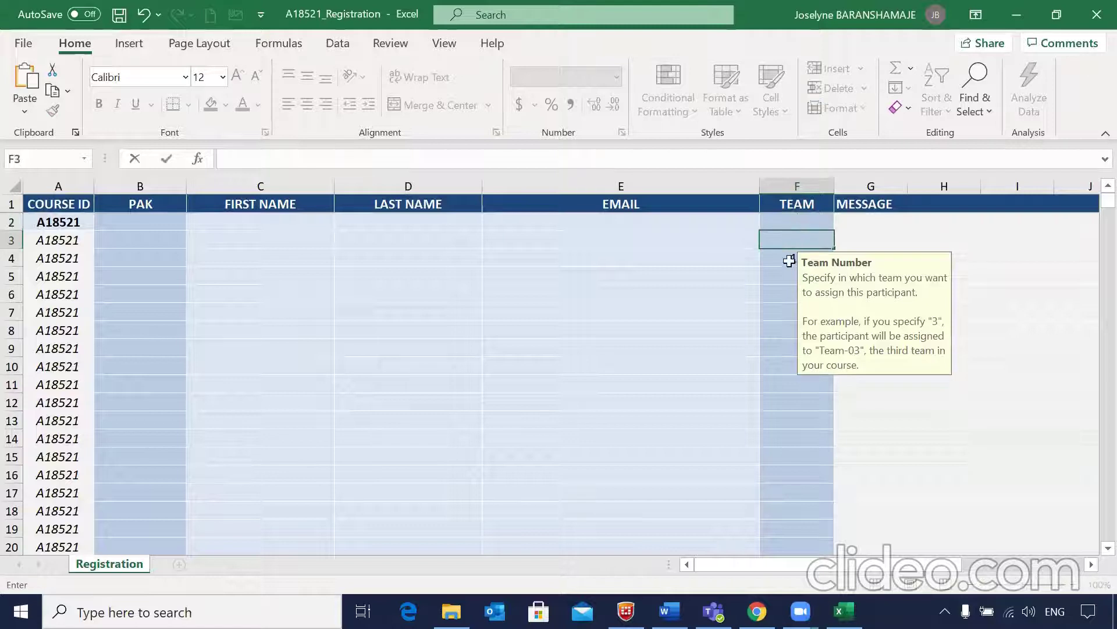
left_click(789, 258)
key("BackSpace")
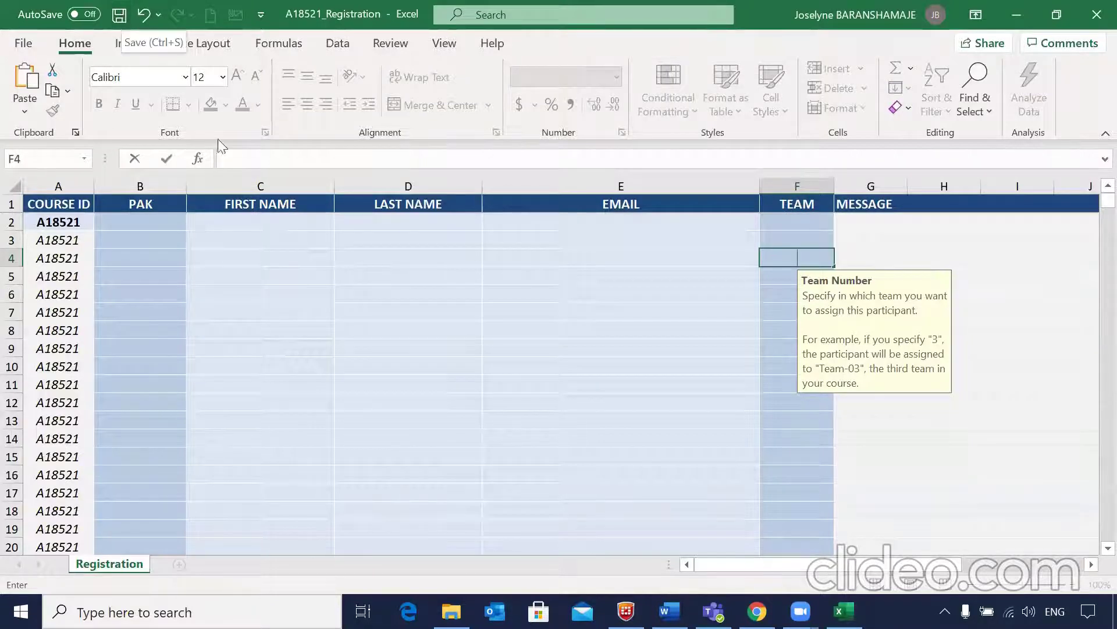
left_click(1094, 9)
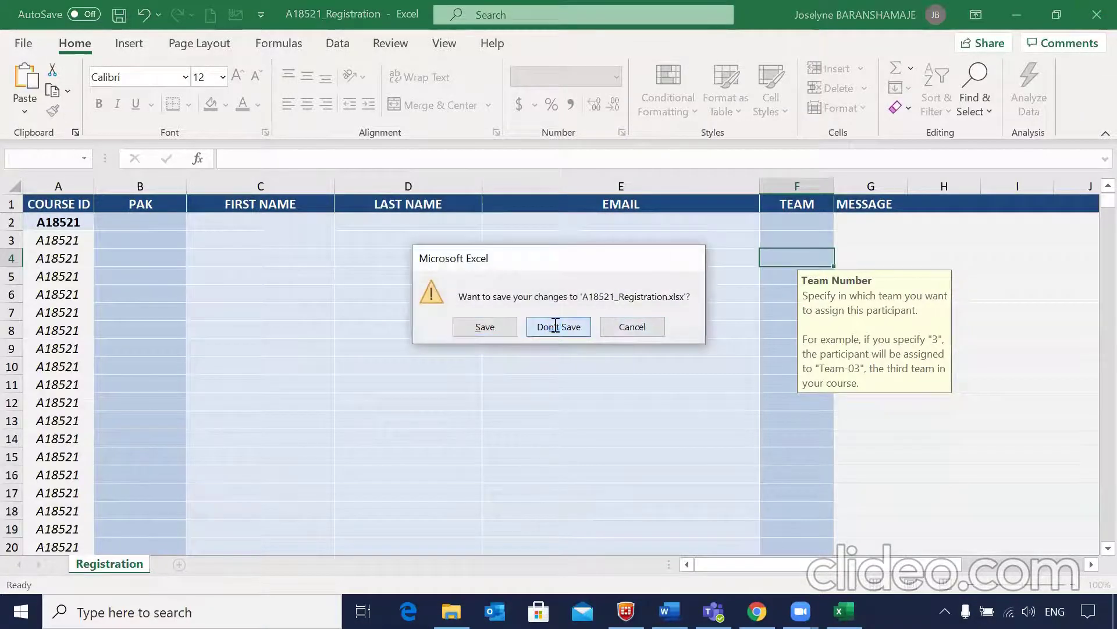
left_click(554, 327)
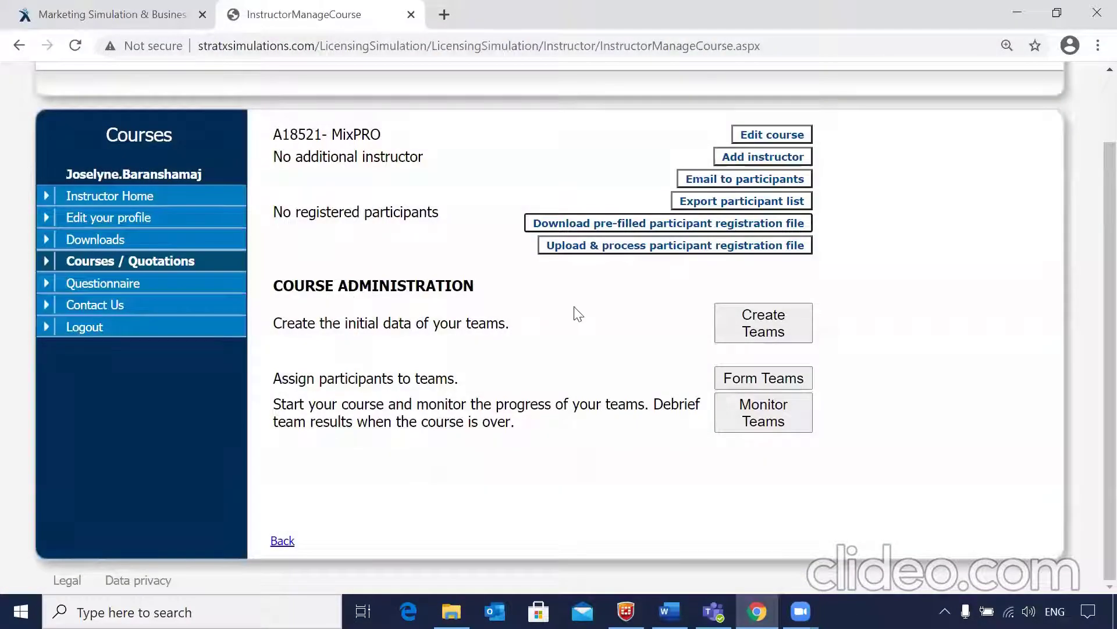
- Open 'Upload & process participant registration file' in a new tab, then return to InstructorManageCourse
left_click(624, 255)
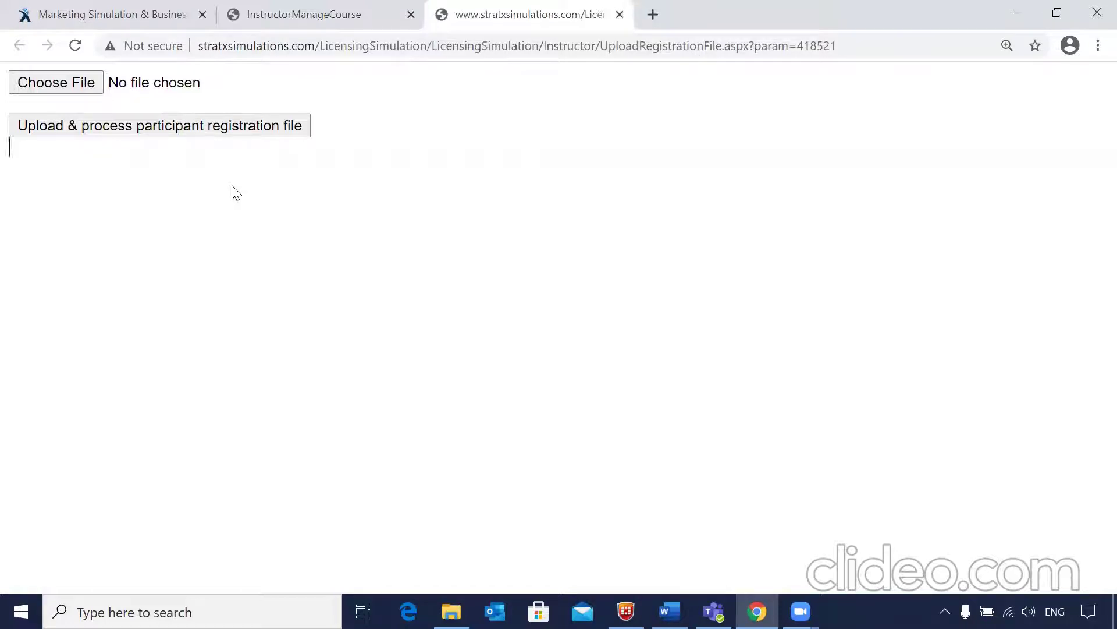
left_click(309, 4)
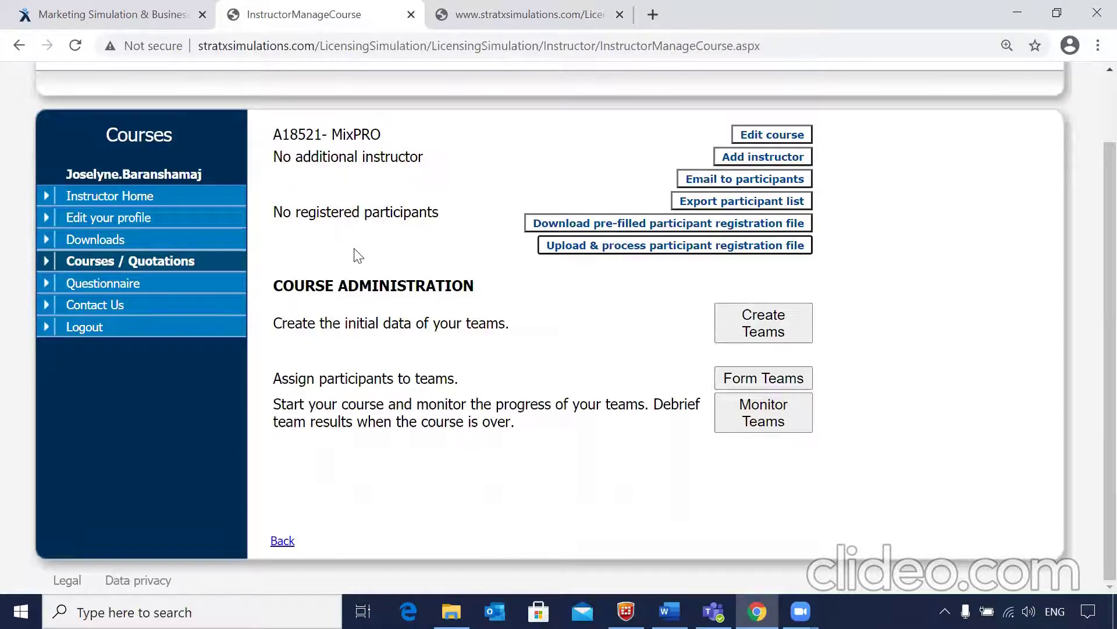
- Open Monitor Teams to see the A18521 MixPRO dashboard with ten teams, decisions not started
left_click(761, 424)
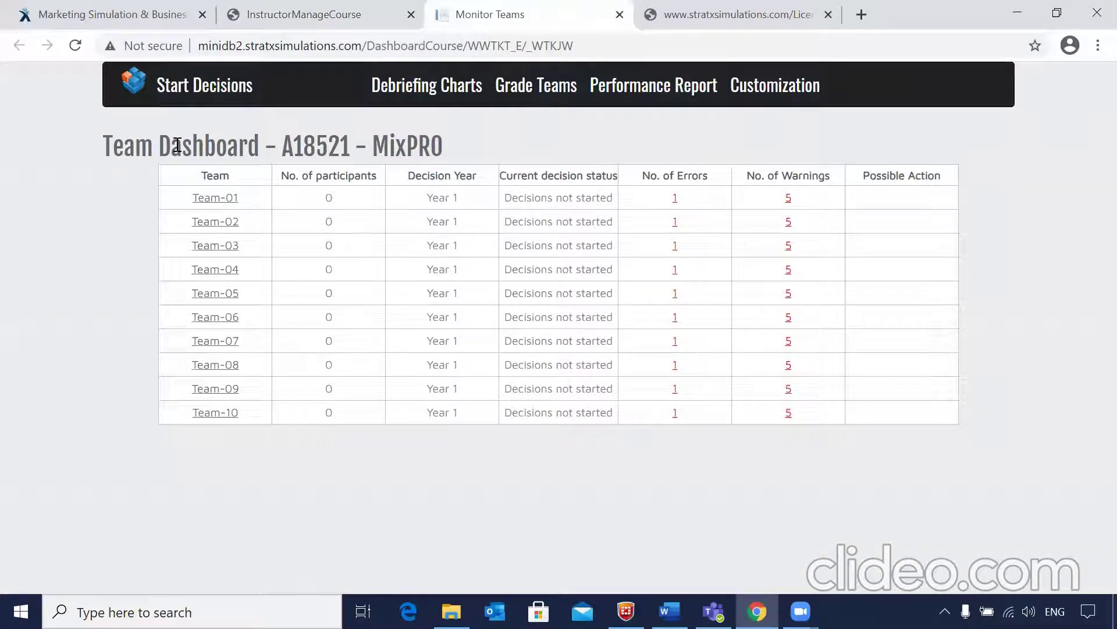
- Start decisions for all ten teams from the dashboard's top bar
left_click(215, 77)
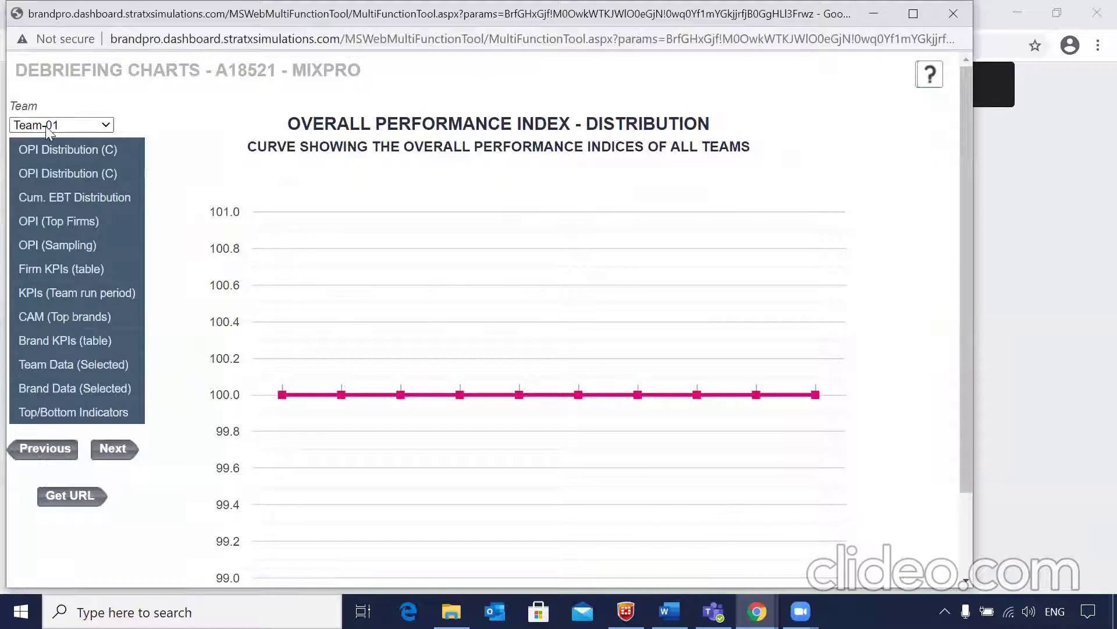
- Select Team-06, load the OPI Distribution (C) range bar chart, and request a results URL
left_click(46, 126)
left_click(32, 216)
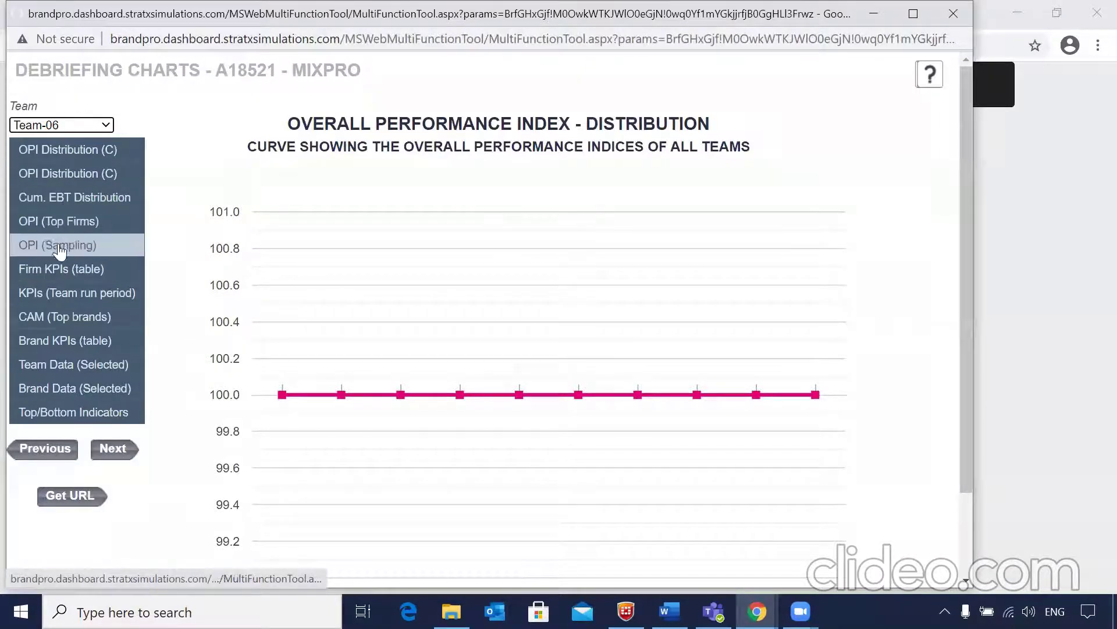
left_click(76, 159)
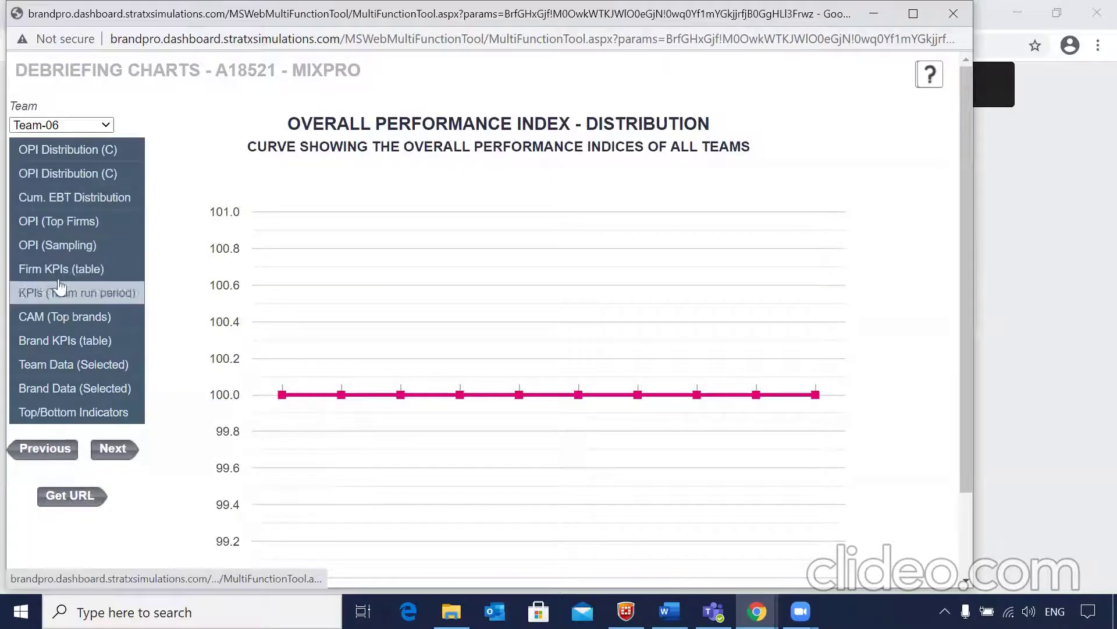
left_click(78, 178)
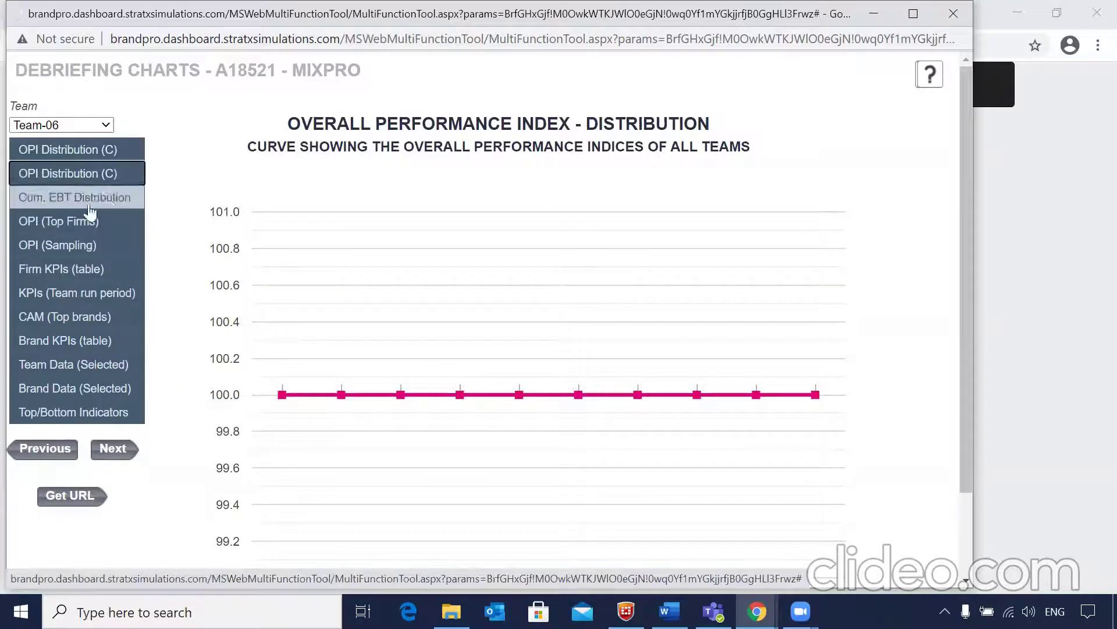
left_click(69, 497)
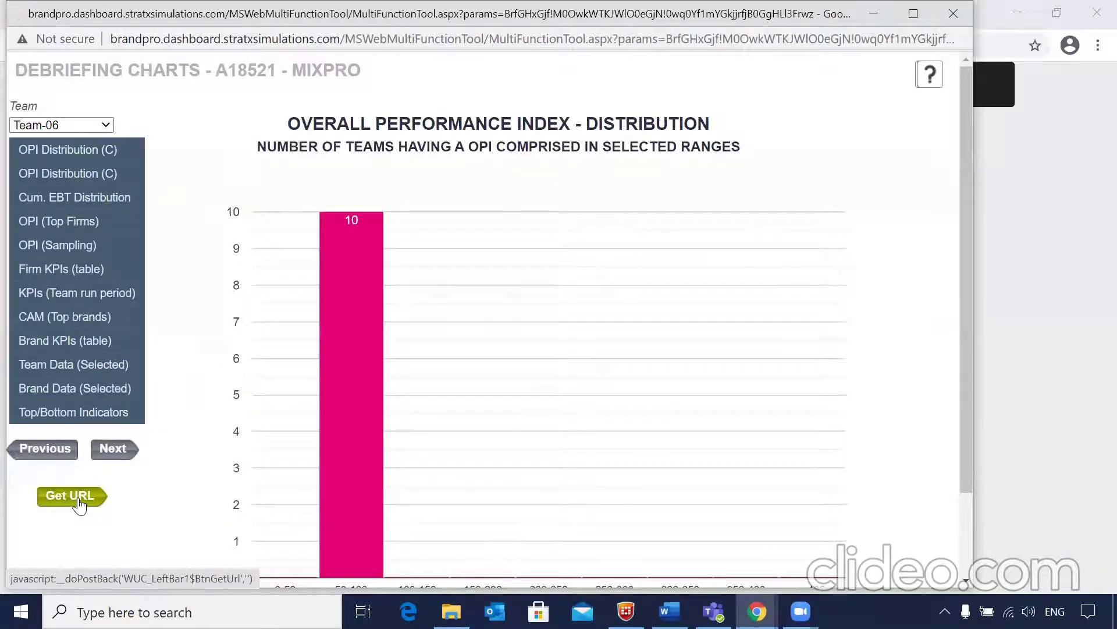
- Select the entire shareable results link, then close the Debriefing Charts window
left_click(88, 503)
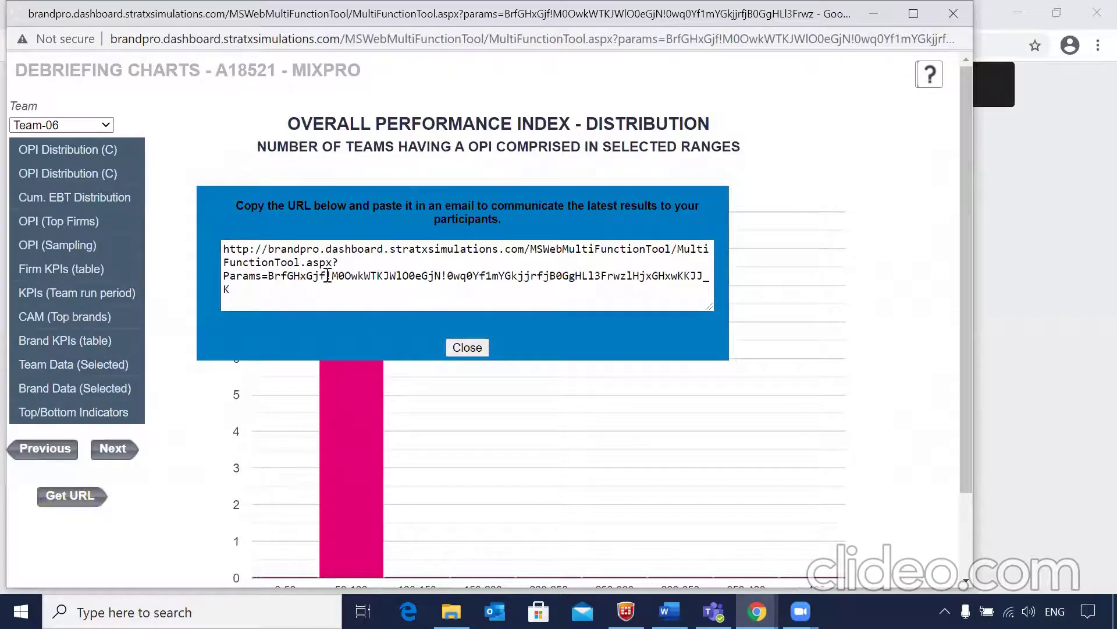
left_click_drag(282, 297, 210, 246)
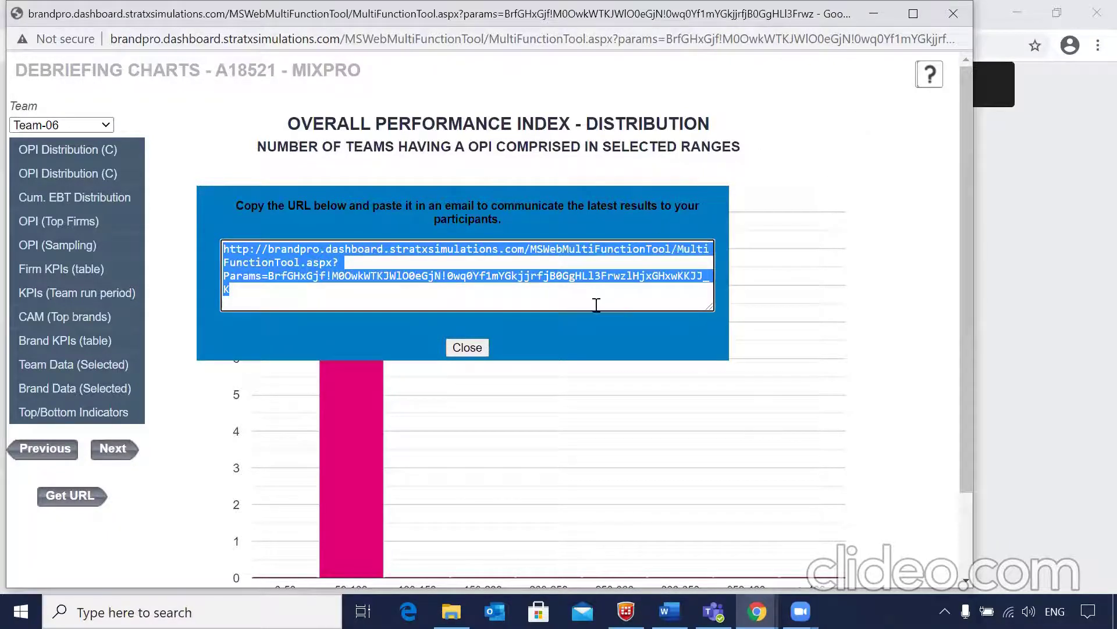
left_click(956, 14)
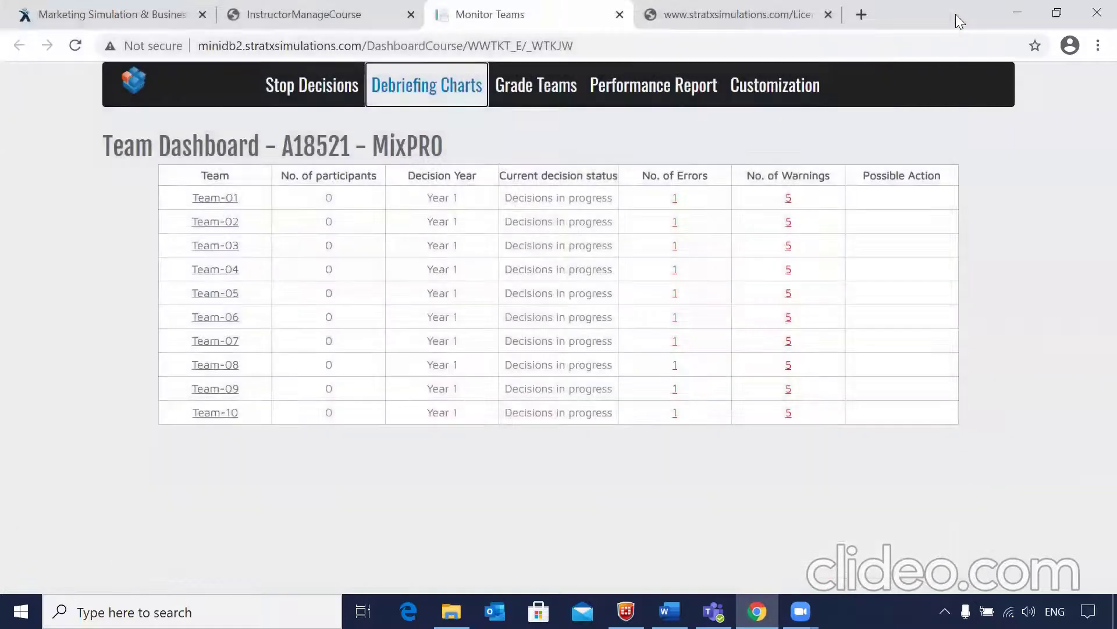
- In the Grading Tool, keep Year 0 with OPI weighted 100 and calculate the team grades
left_click(532, 102)
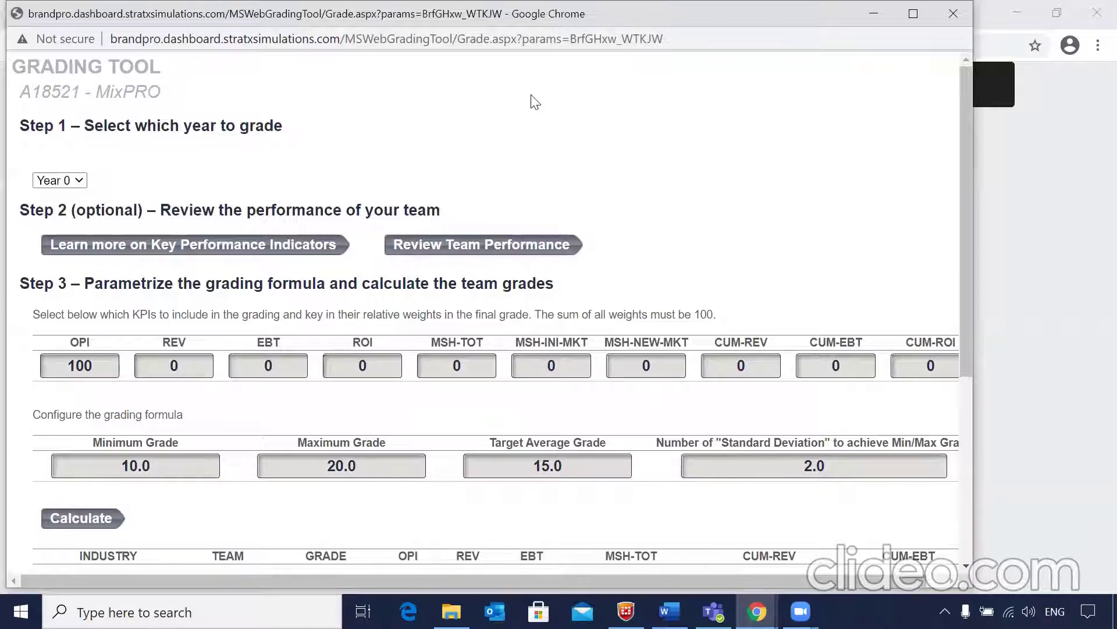
left_click(75, 181)
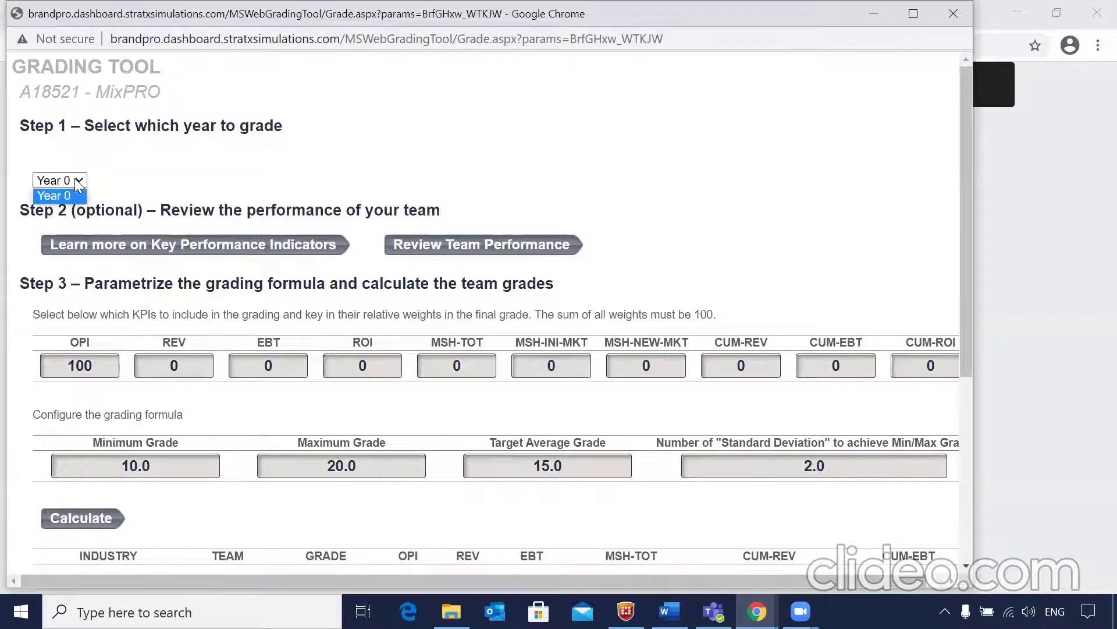
left_click(119, 185)
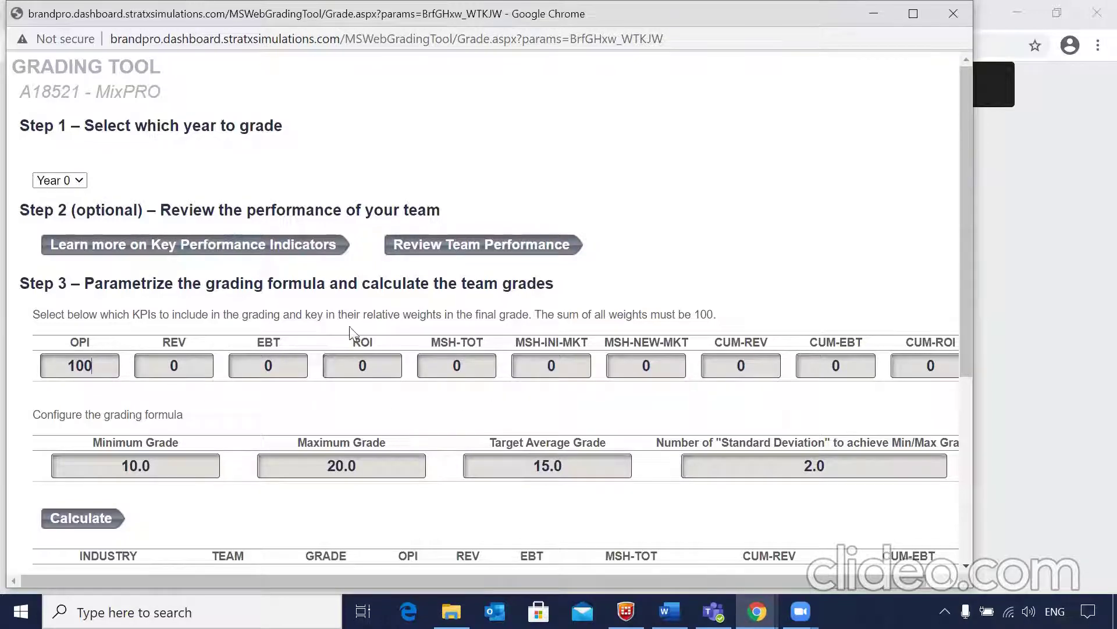
left_click(161, 364)
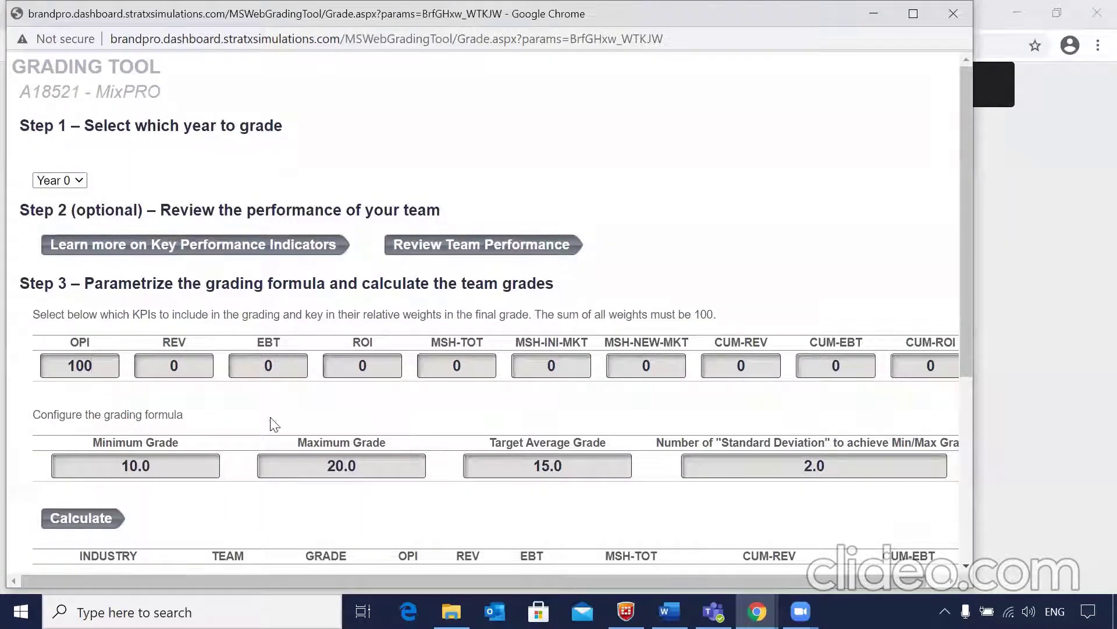
scroll(274, 424, "down", 1)
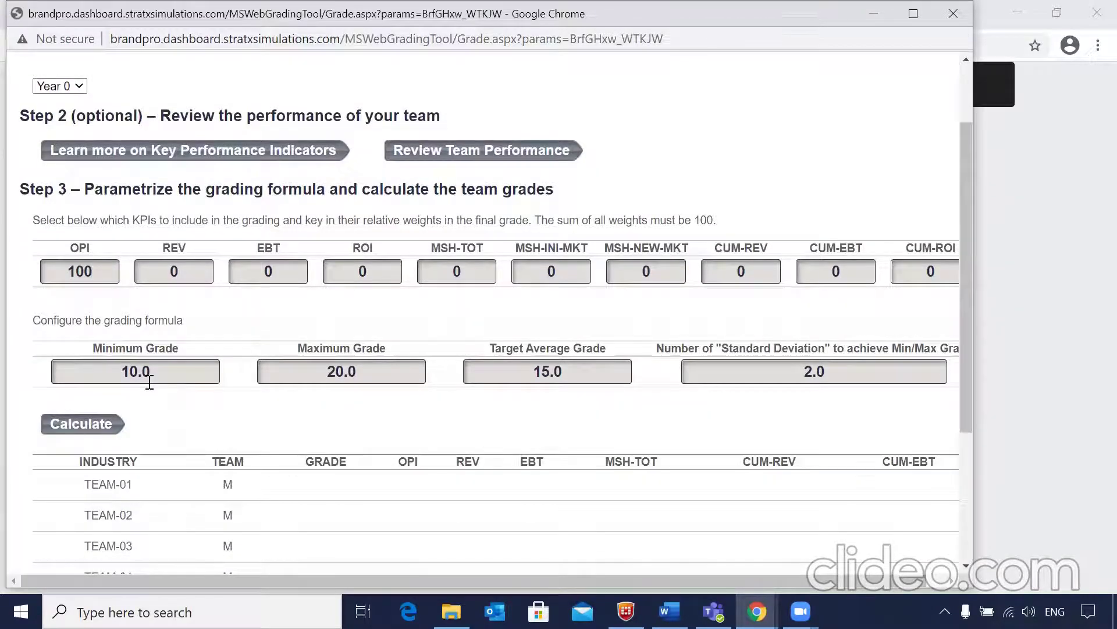
scroll(149, 382, "down", 2)
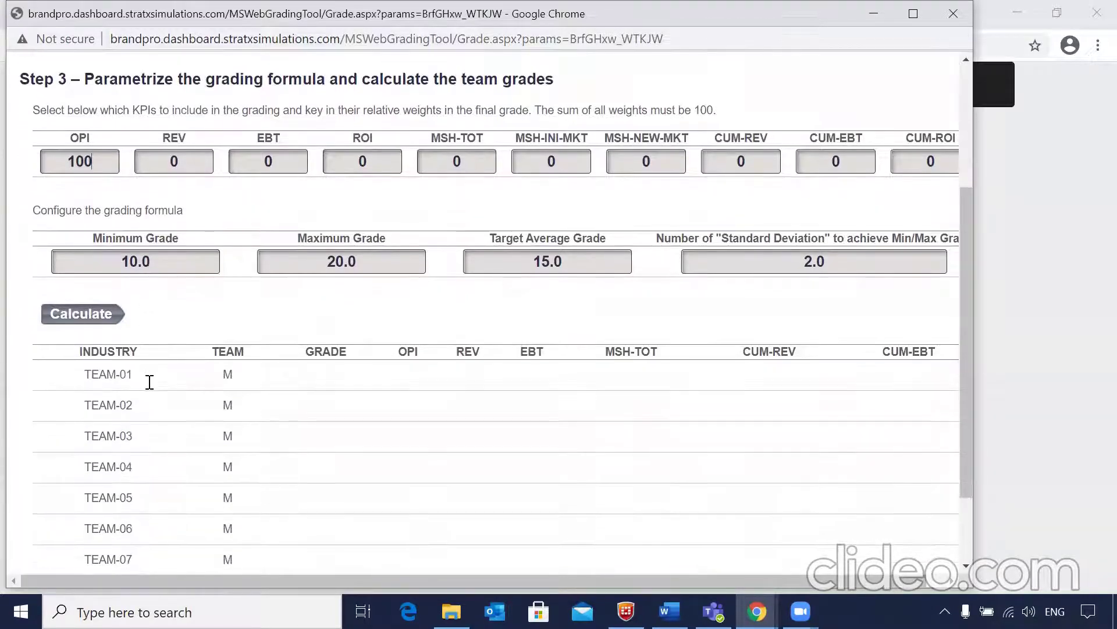
left_click(78, 323)
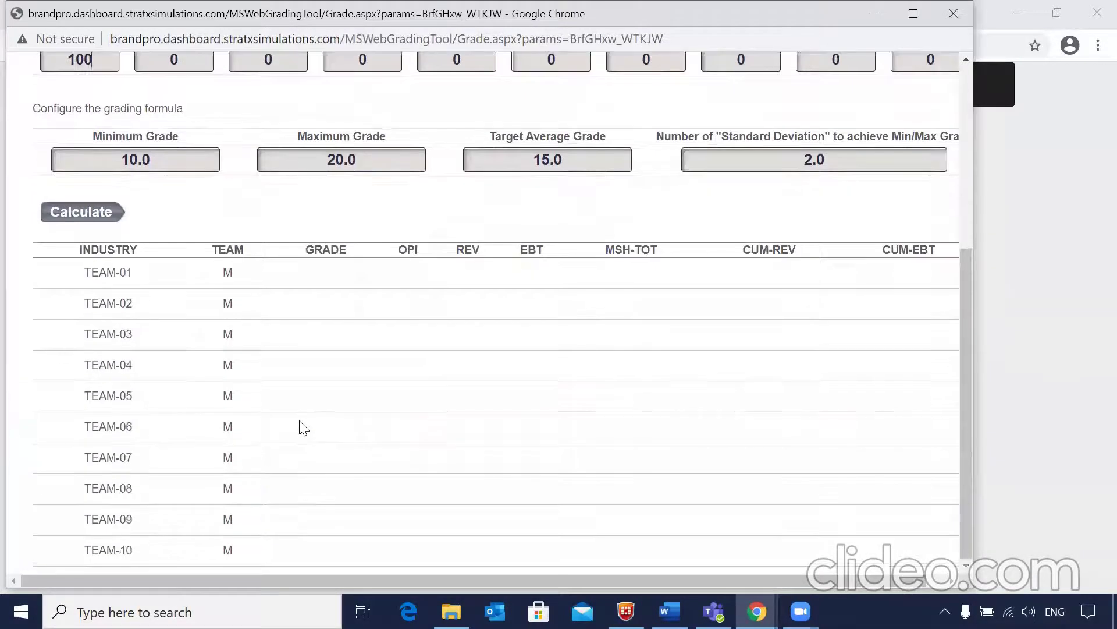
scroll(299, 424, "up", 5)
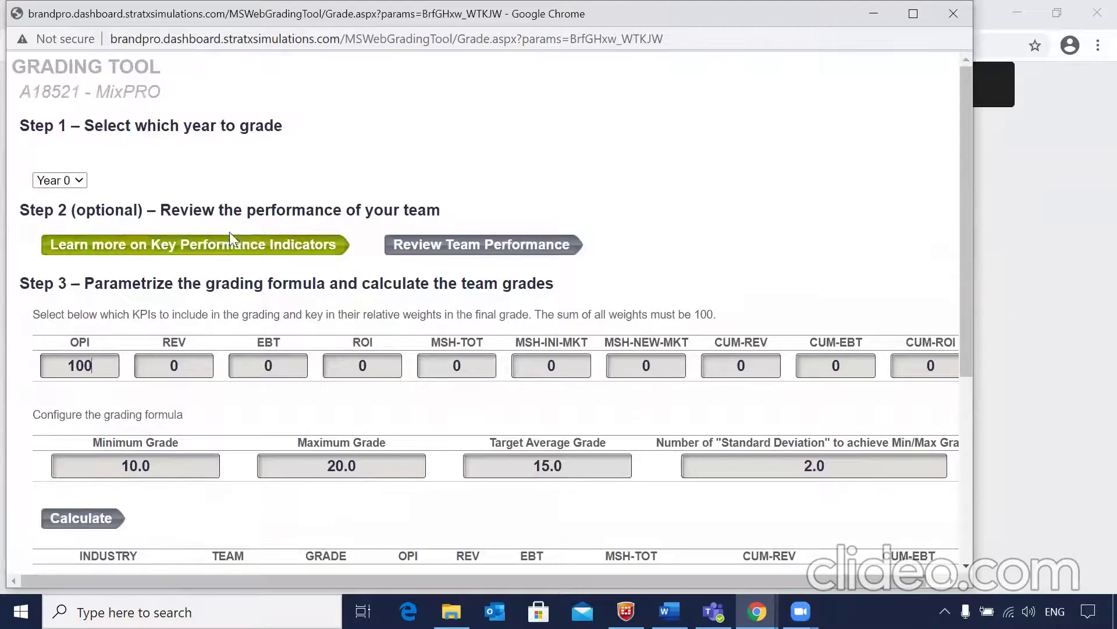
- Open the Key Performance Indicator descriptions, scroll through the KPI tables, and close the window
left_click(223, 248)
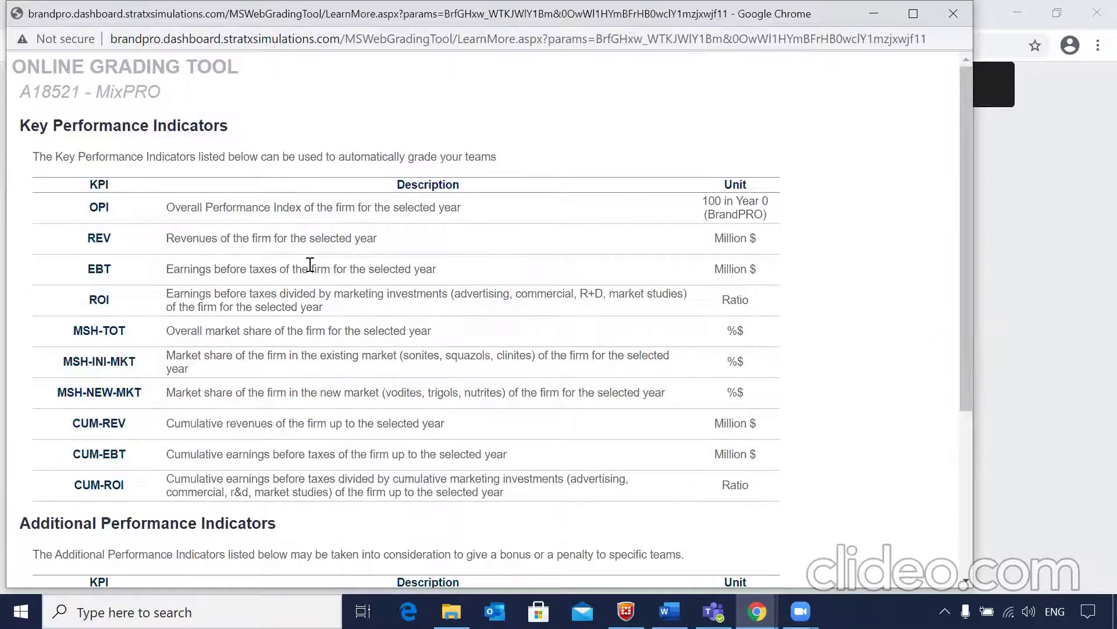
scroll(311, 265, "down", 2)
scroll(310, 265, "down", 3)
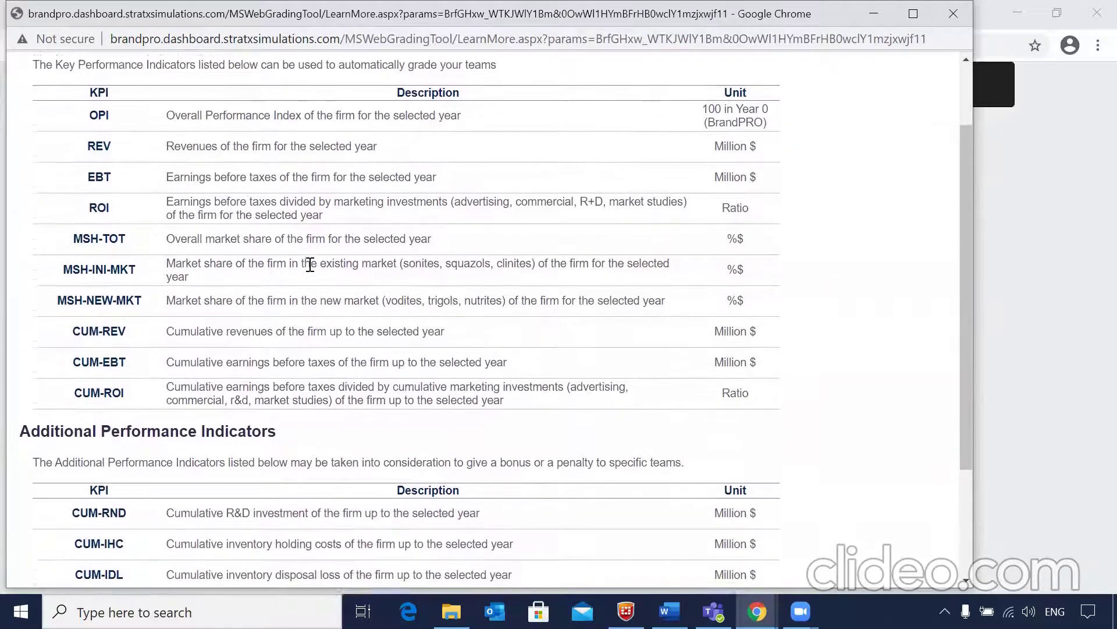
scroll(310, 265, "down", 3)
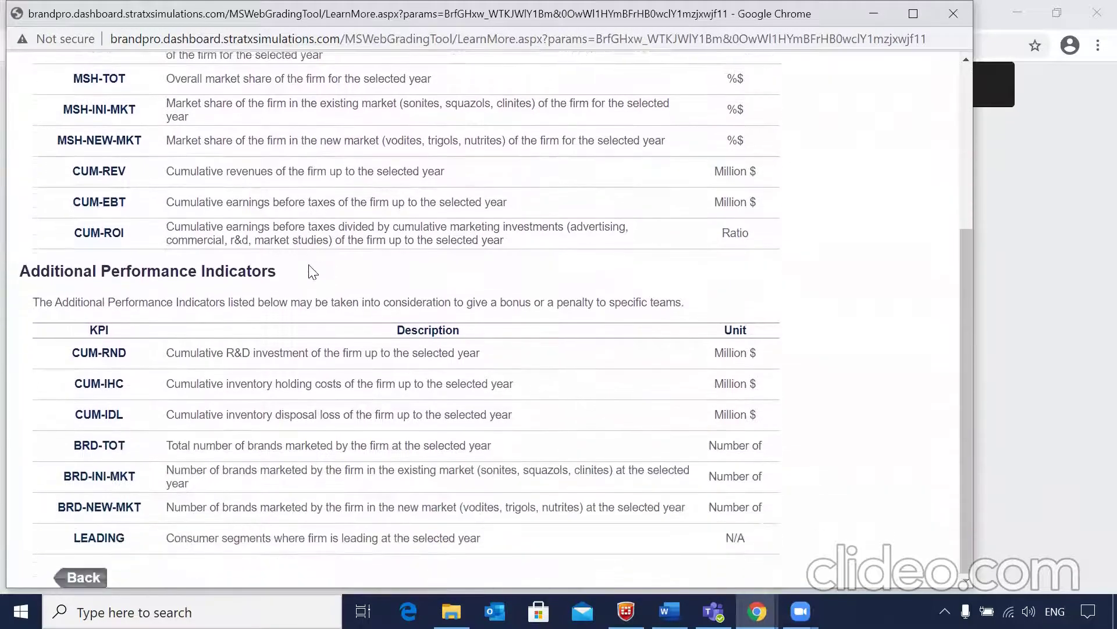
scroll(312, 272, "up", 5)
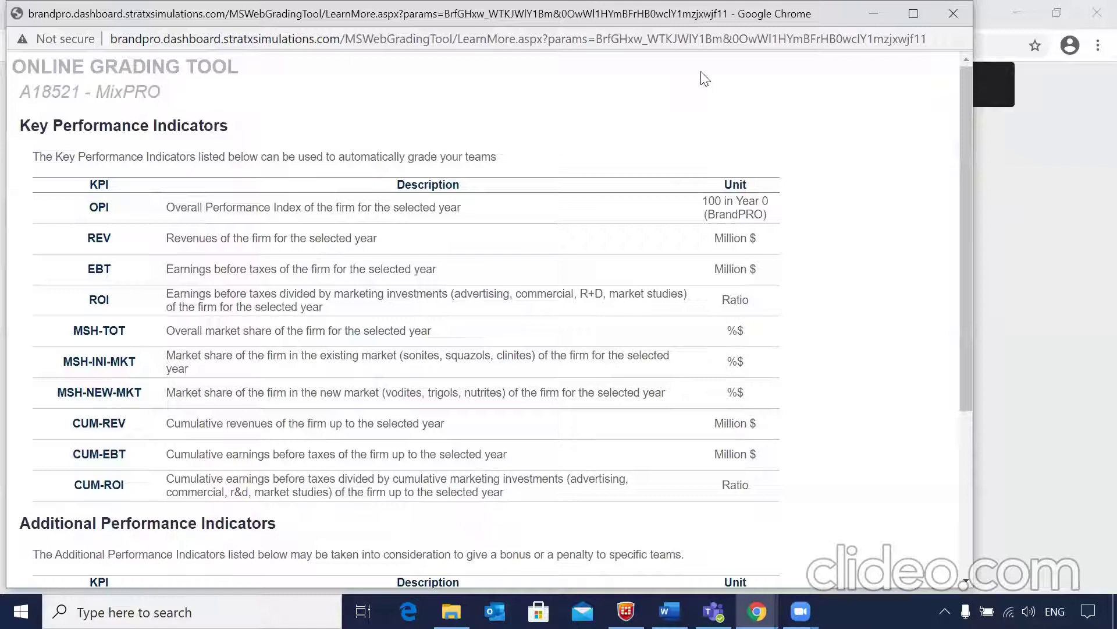
left_click(955, 13)
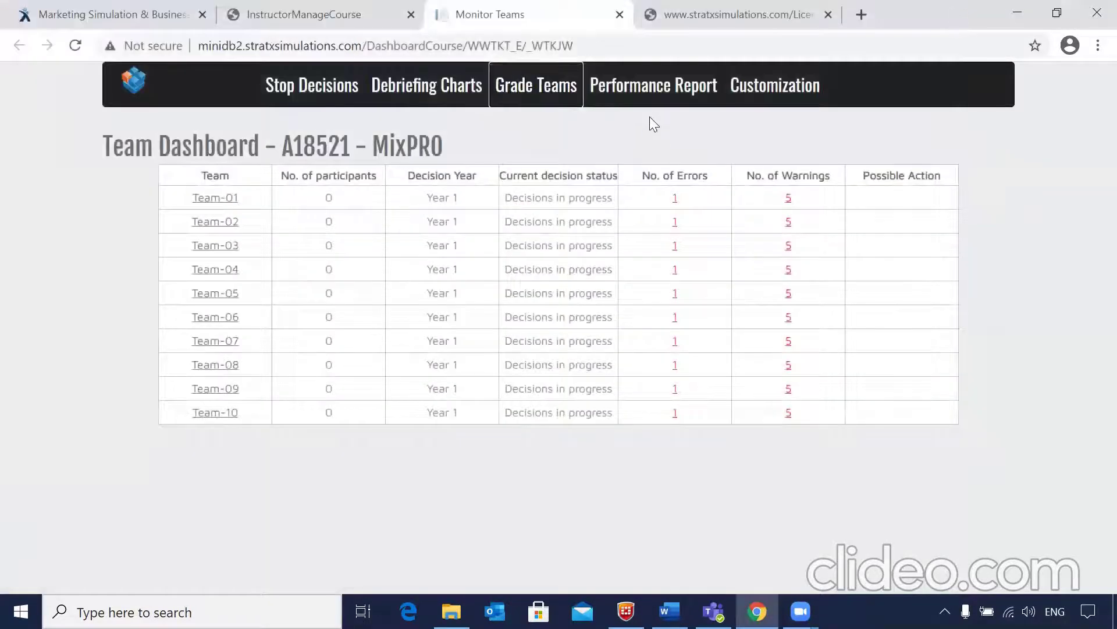
- Download the Performance Report as A18521.xlsx and open it from the download bar
left_click(649, 99)
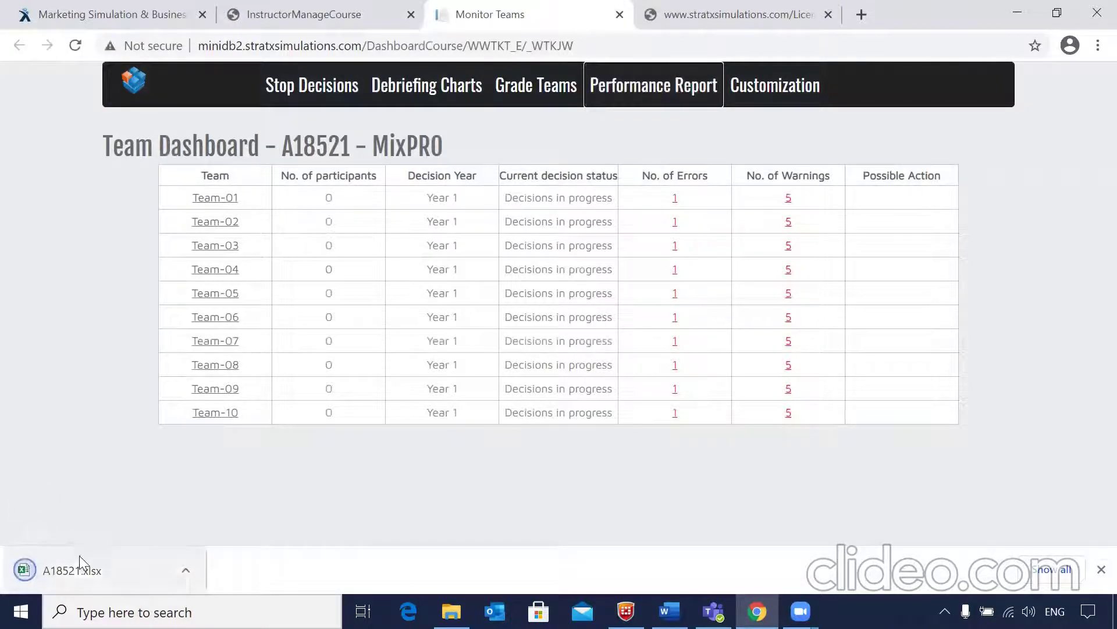
left_click(78, 563)
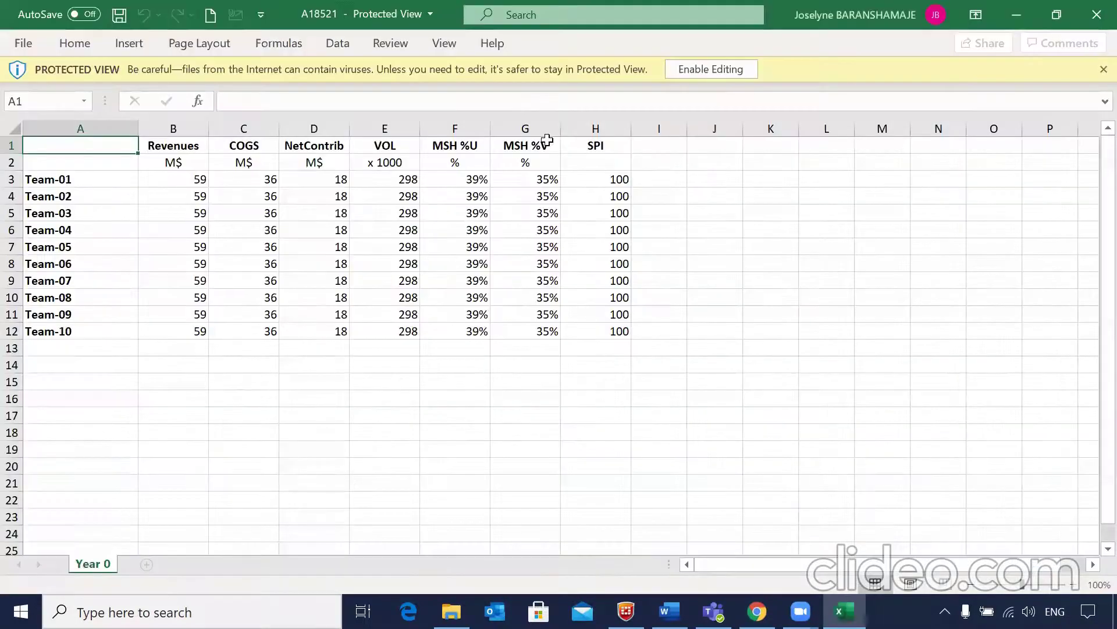
- Enable editing in A18521.xlsx, select the Revenues-to-SPI headings in B1:H1, and close Excel
left_click(716, 69)
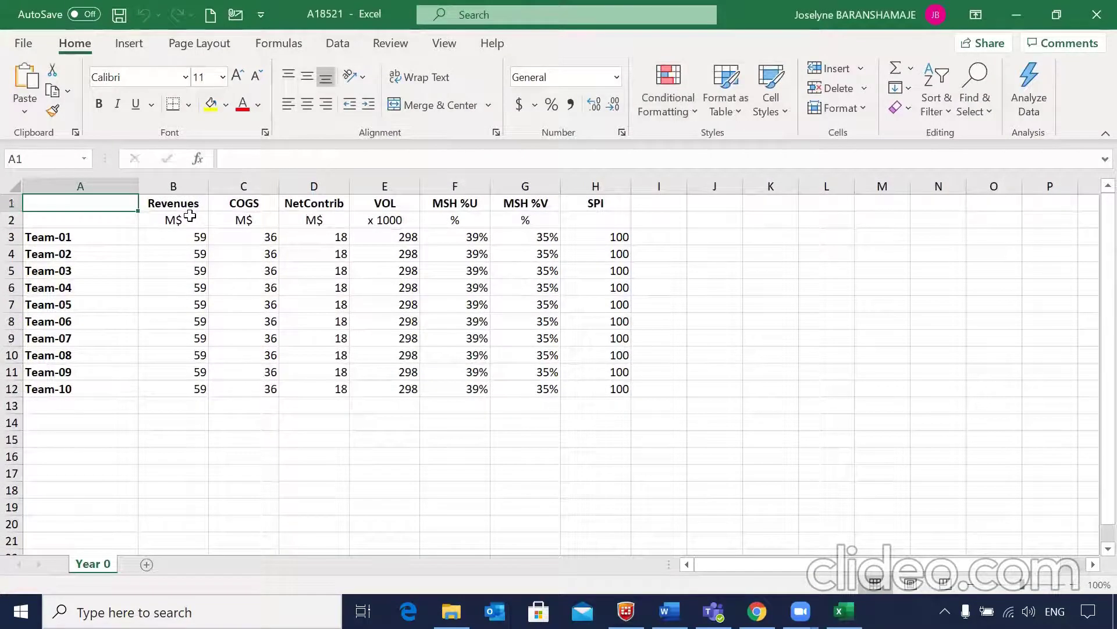
left_click_drag(187, 203, 619, 200)
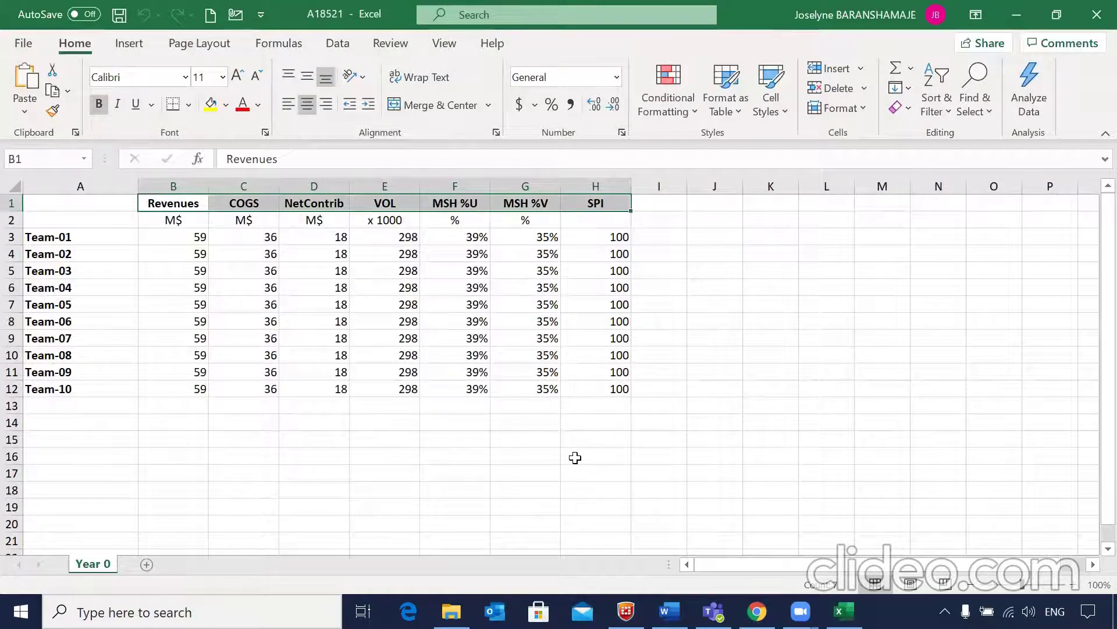
left_click(1092, 15)
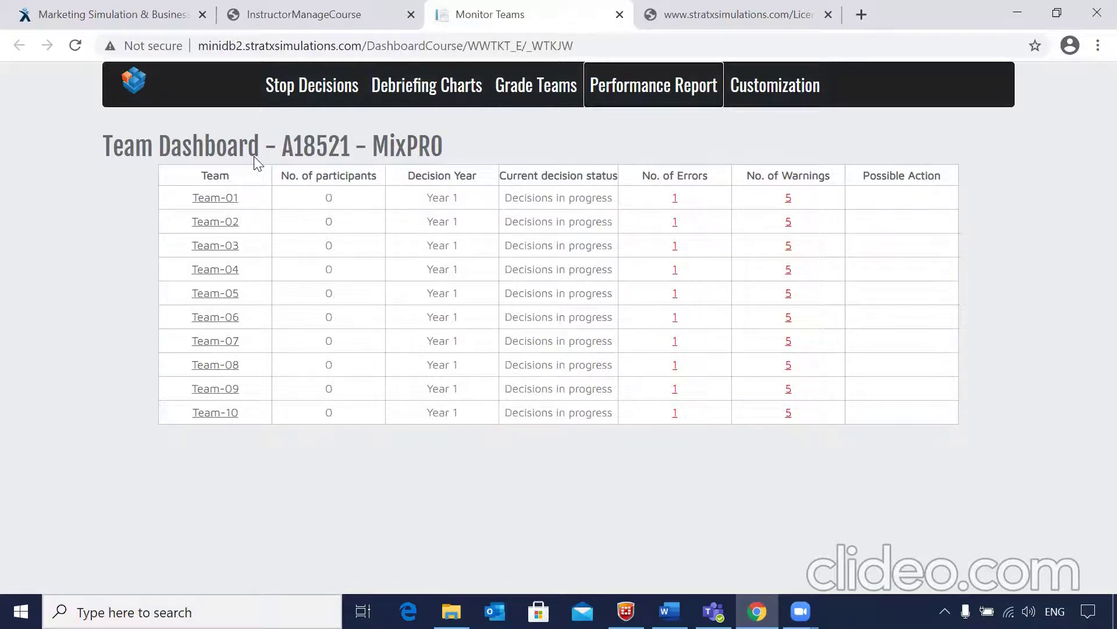
- Open the MixPRO login, maximize it, and log in as Team-01
left_click(214, 200)
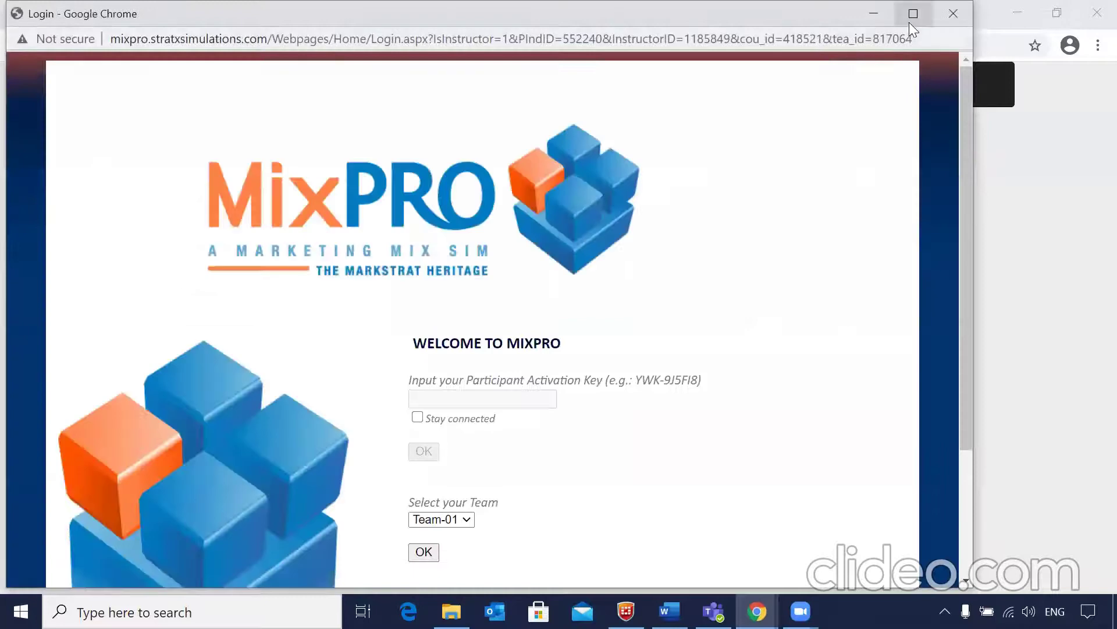
left_click(912, 14)
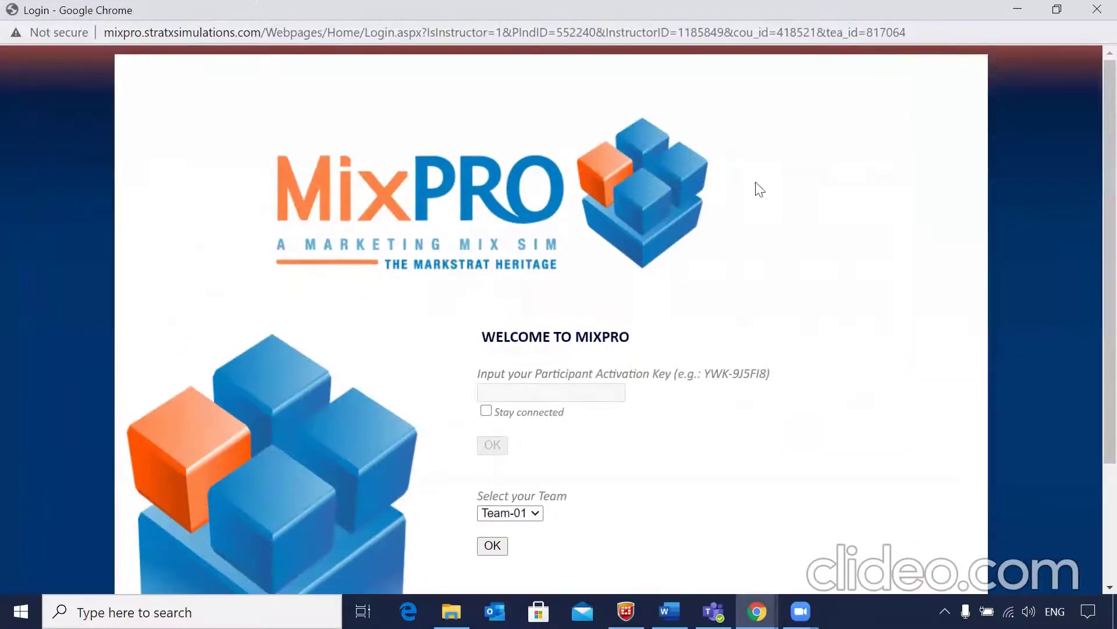
left_click(492, 546)
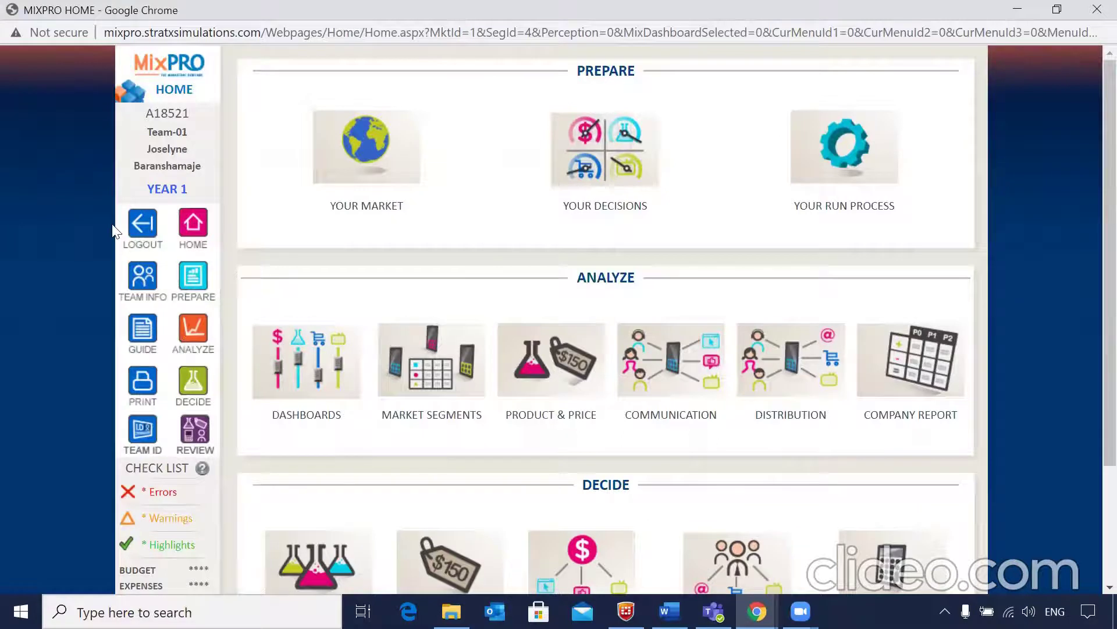
- Open the Your Market guide's Mission introduction, then the Market overview page
scroll(52, 257, "down", 3)
scroll(53, 256, "up", 3)
left_click(359, 156)
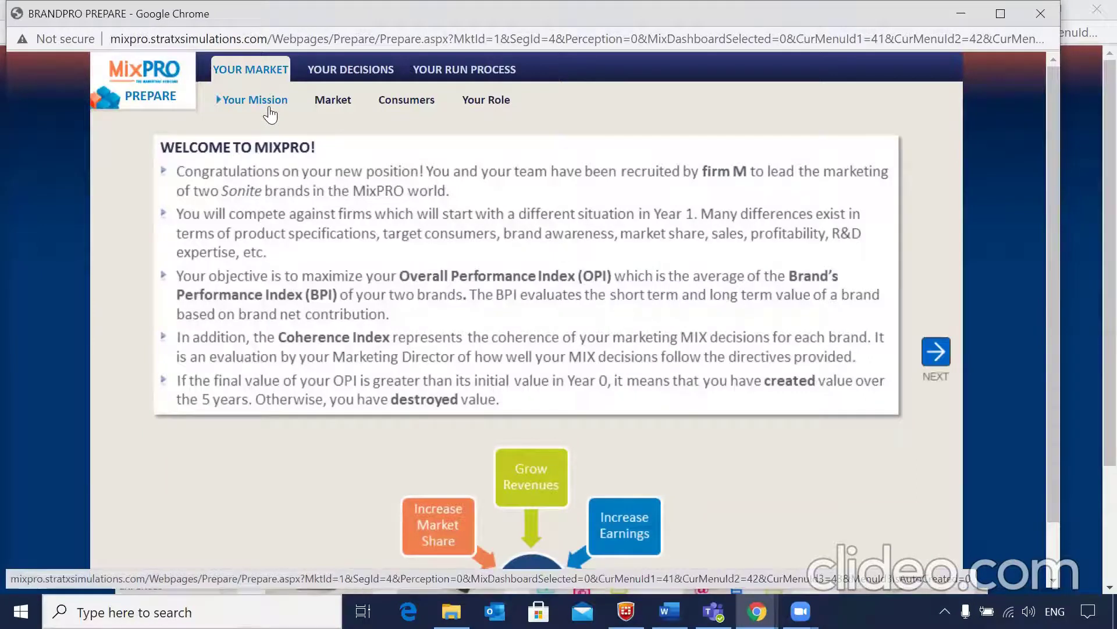
left_click(335, 104)
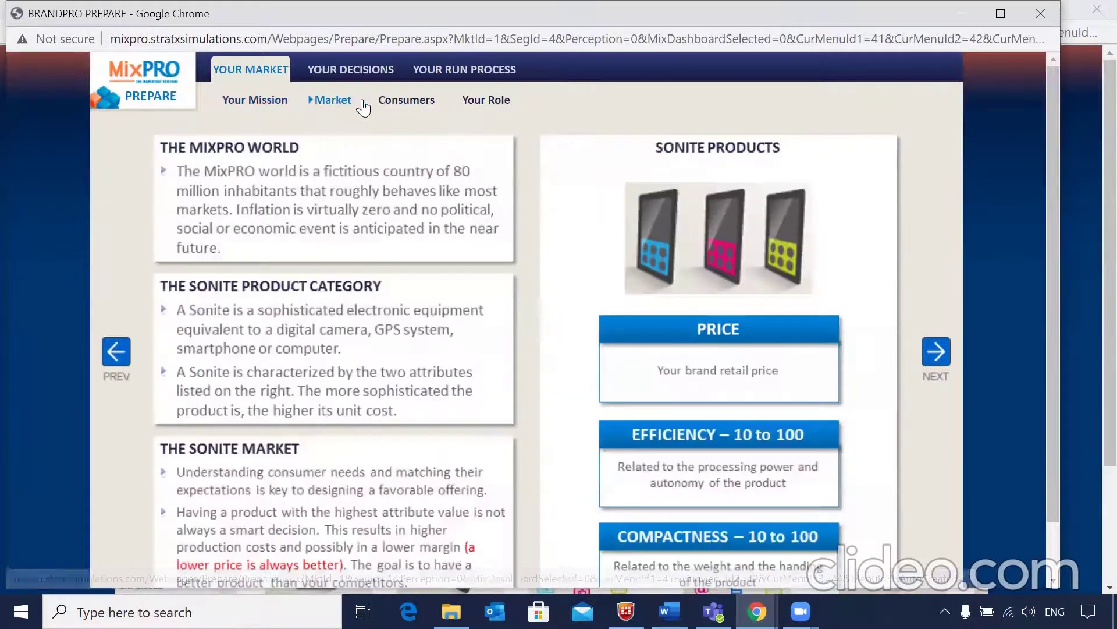
- Read the Sonite Consumers page, then the Your Role page
scroll(438, 150, "down", 1)
scroll(439, 151, "up", 1)
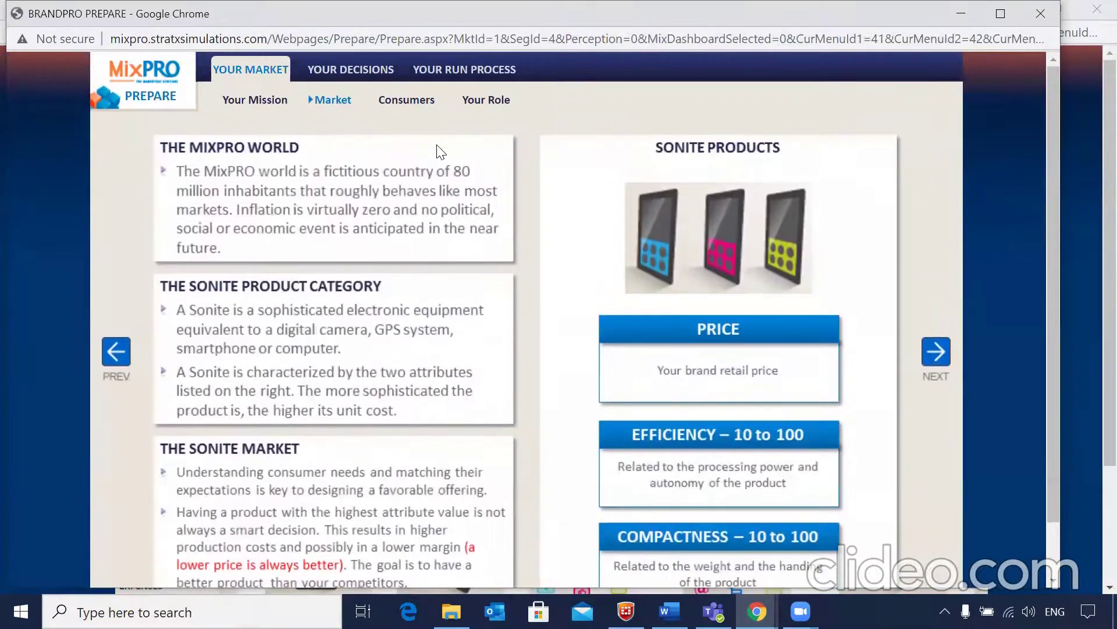
left_click(413, 105)
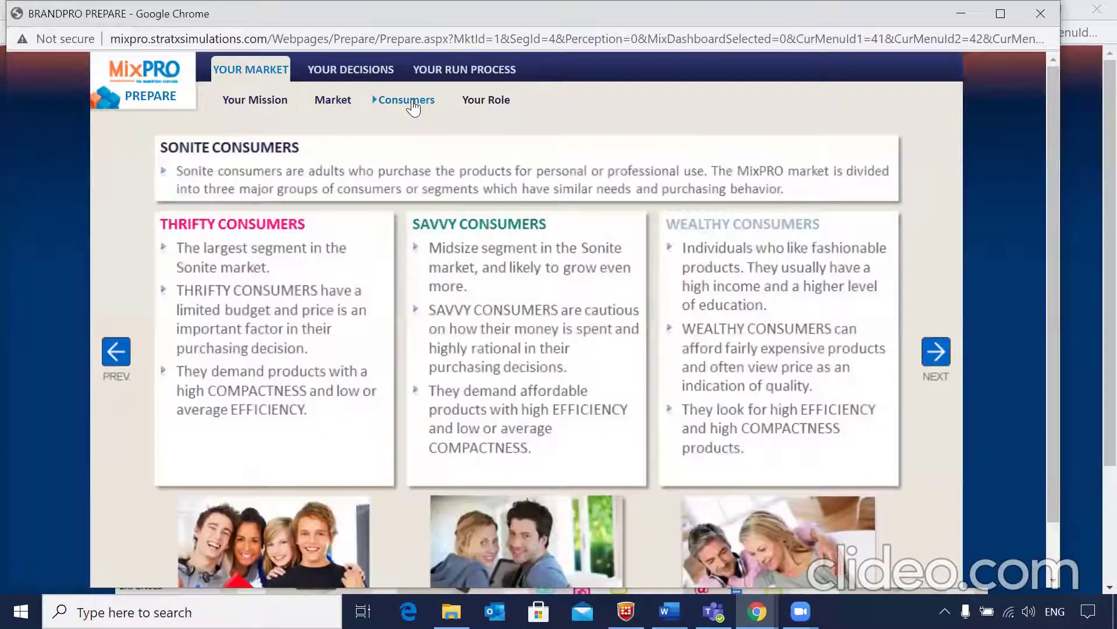
scroll(412, 106, "down", 1)
scroll(413, 107, "up", 1)
left_click(496, 103)
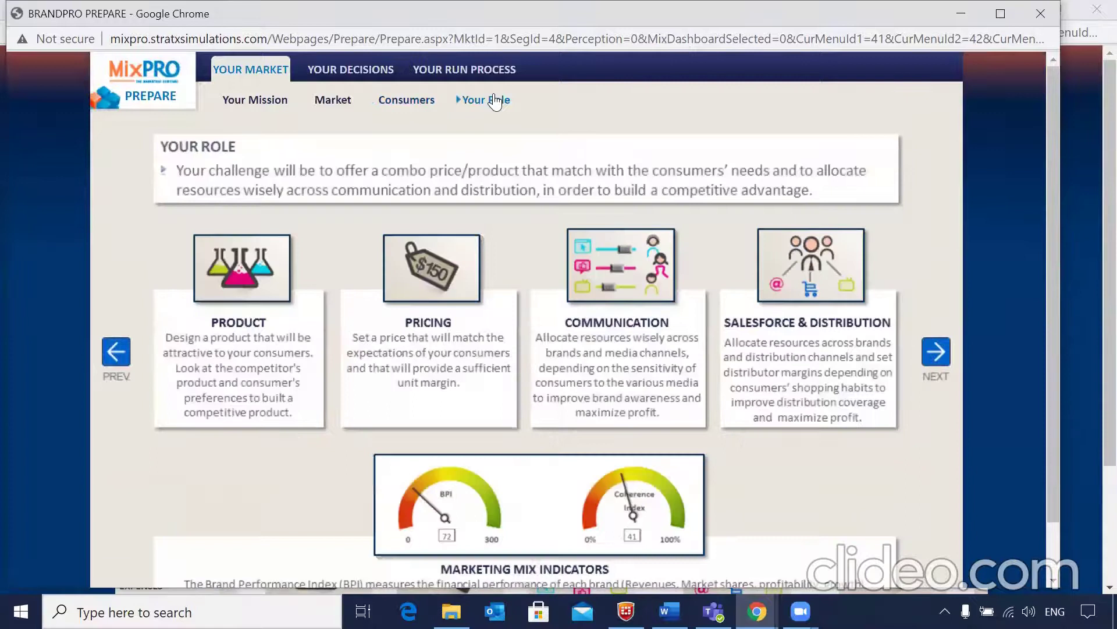
scroll(400, 168, "down", 1)
scroll(394, 163, "down", 1)
scroll(395, 163, "up", 1)
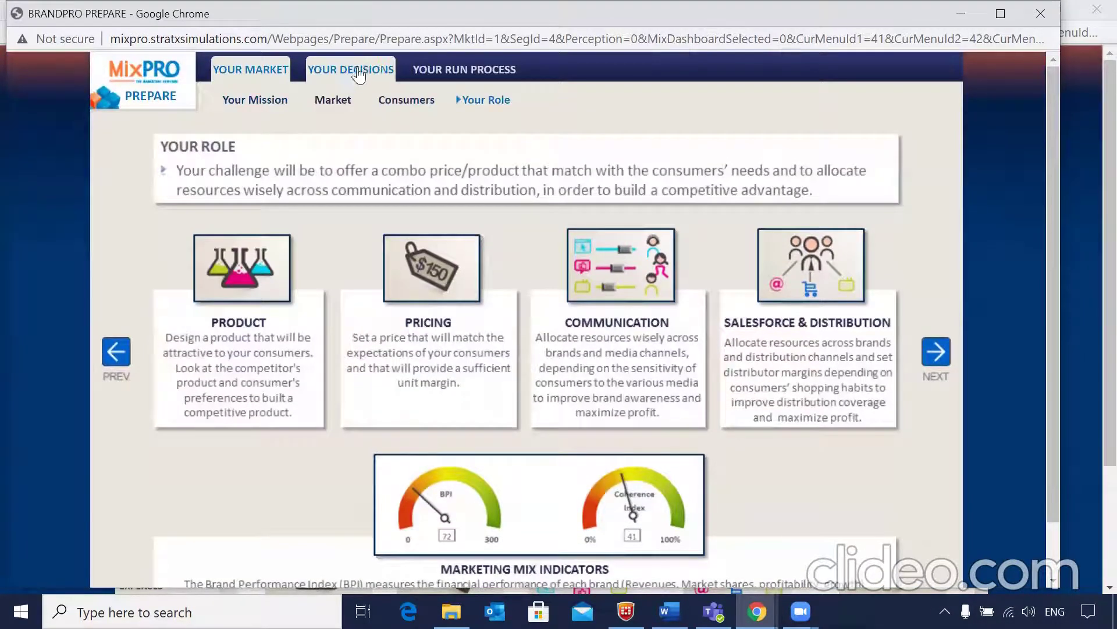
- Read Product & Pricing, Communication & Distribution, and the directives: MOON for Savvy, MOJO for Thrifty
left_click(360, 72)
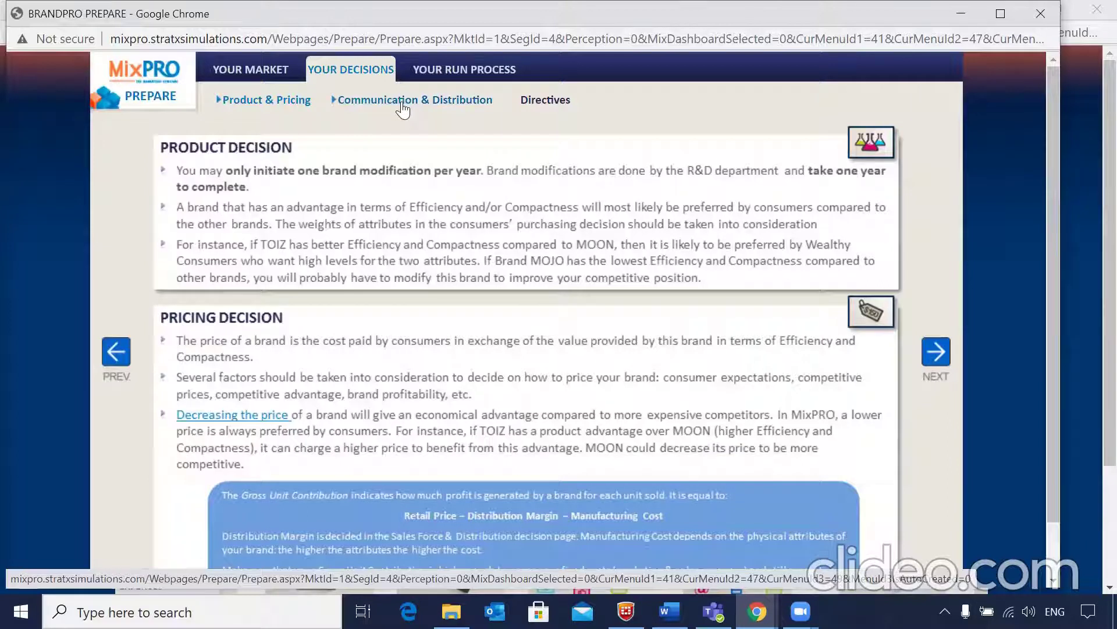
left_click(402, 104)
scroll(403, 110, "down", 1)
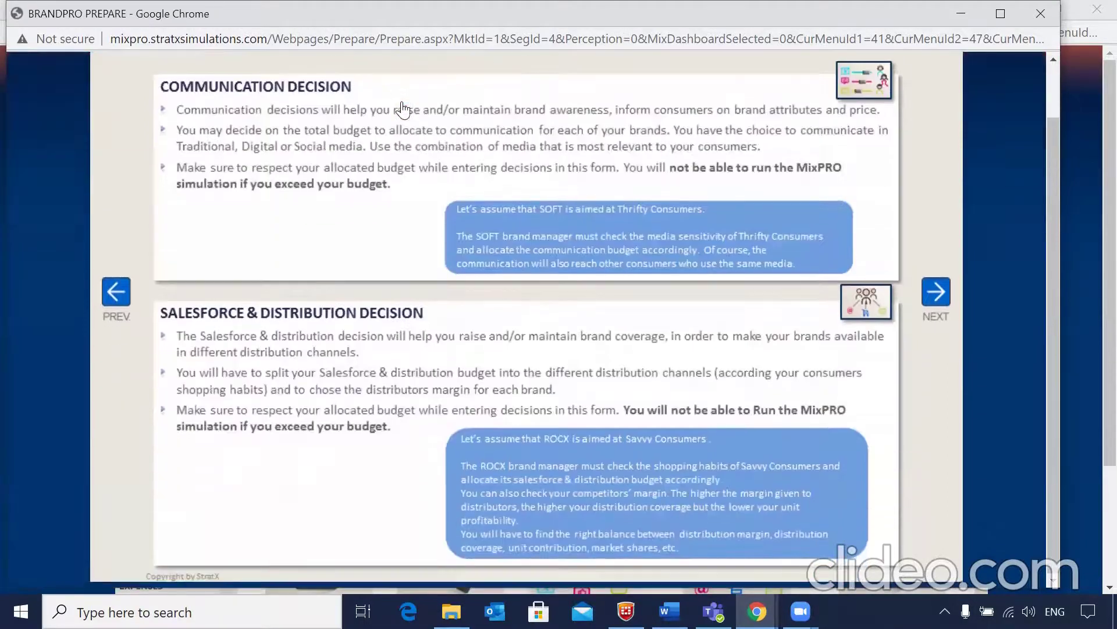
scroll(403, 109, "up", 1)
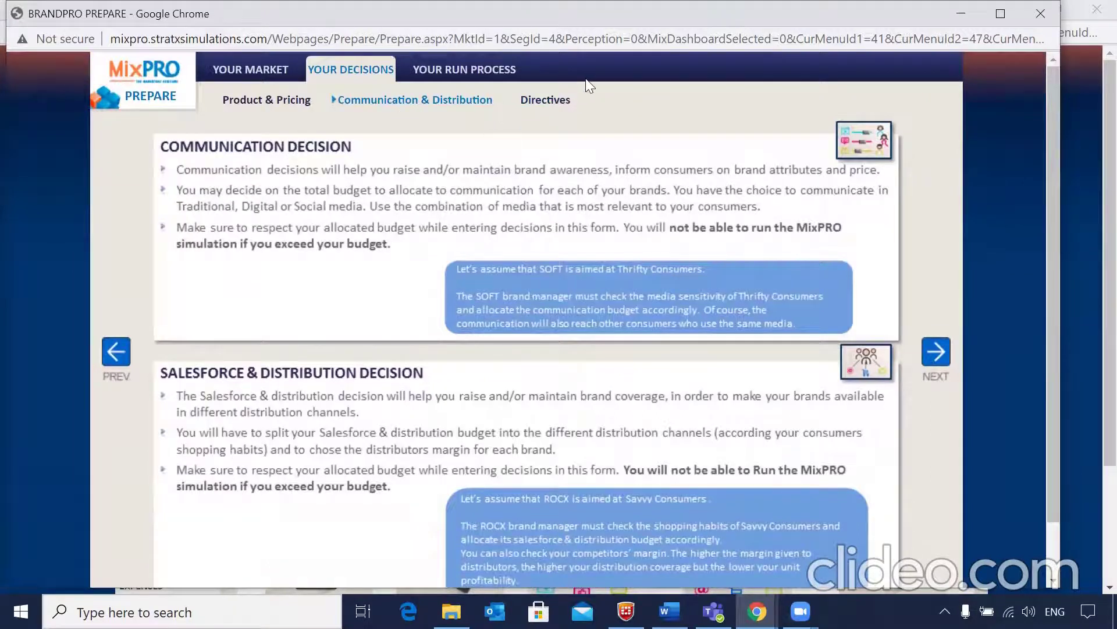
left_click(538, 102)
scroll(463, 213, "down", 1)
scroll(463, 213, "up", 1)
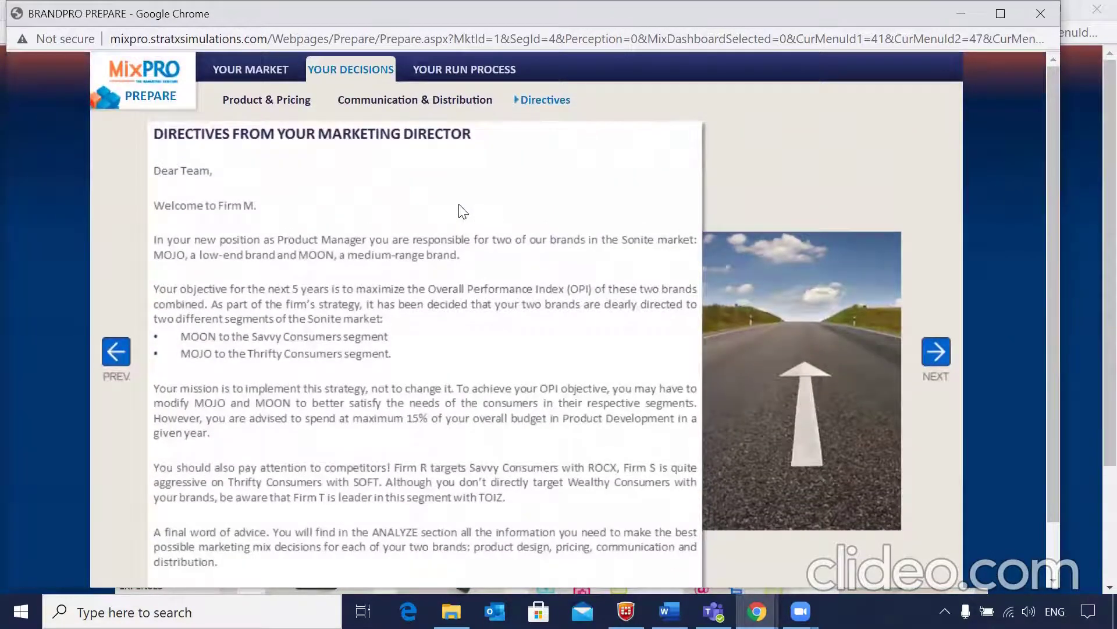
- Read the Your Run Process overview of the five years, then close the Prepare guide
left_click(455, 77)
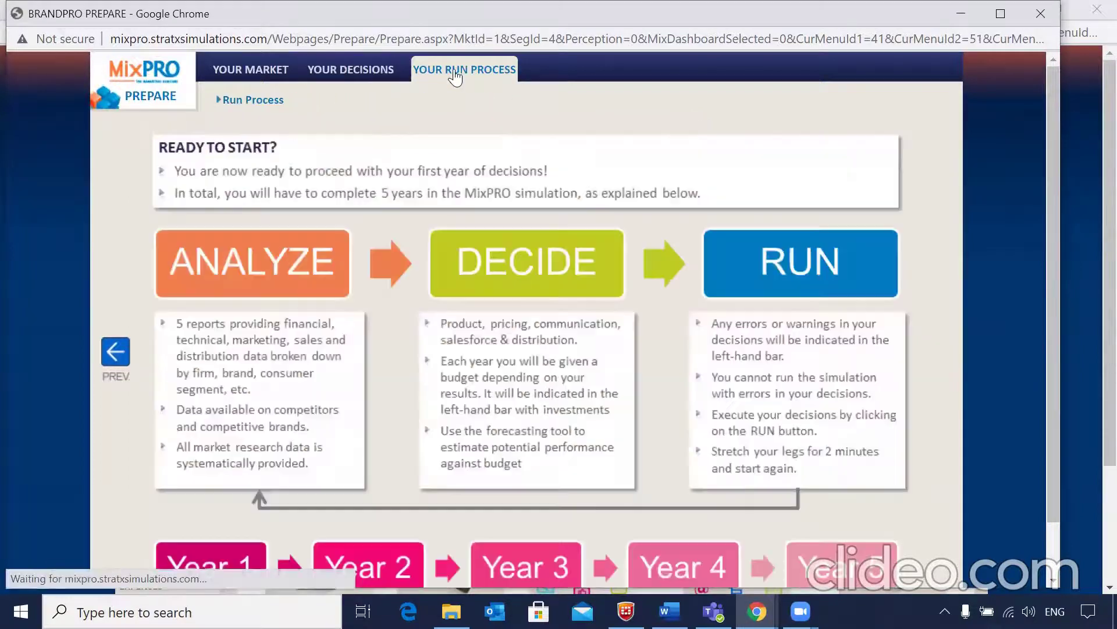
scroll(417, 185, "down", 1)
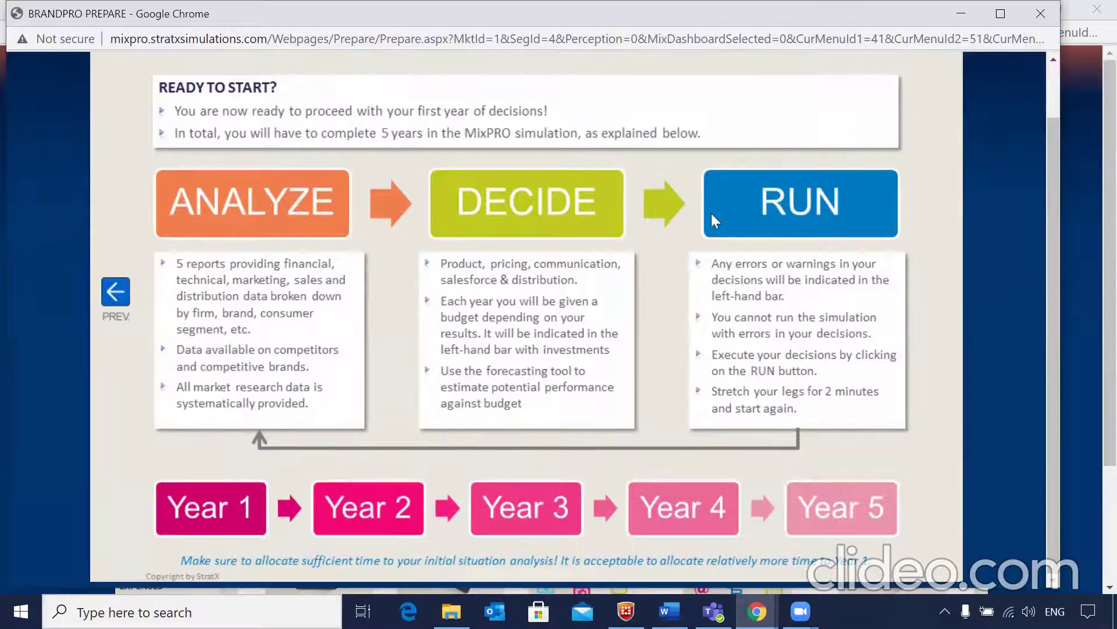
scroll(496, 266, "up", 1)
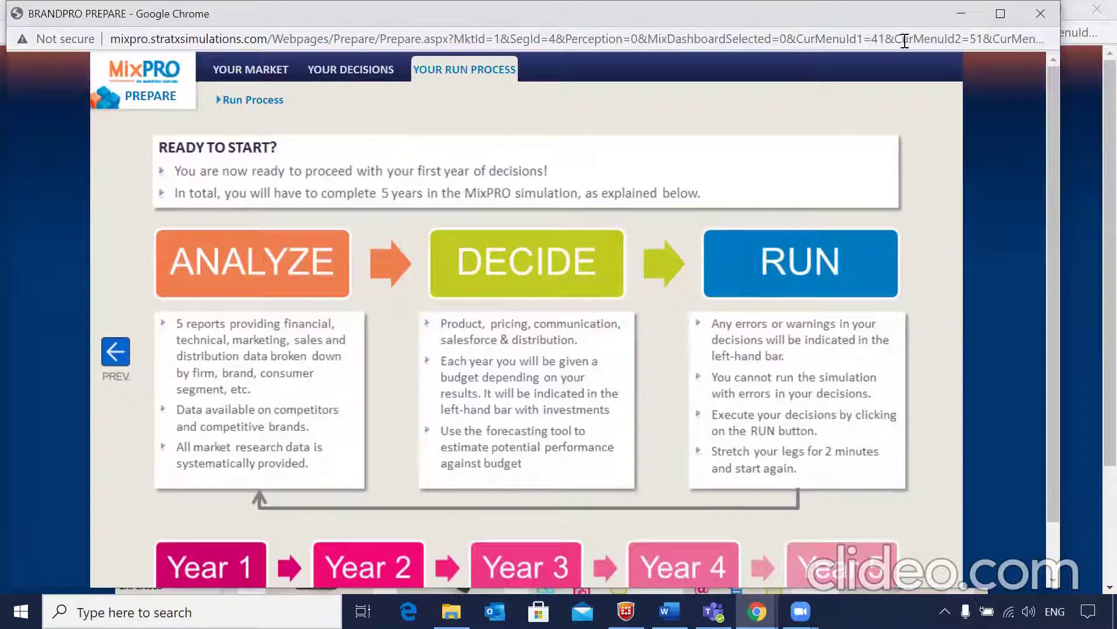
left_click(1039, 14)
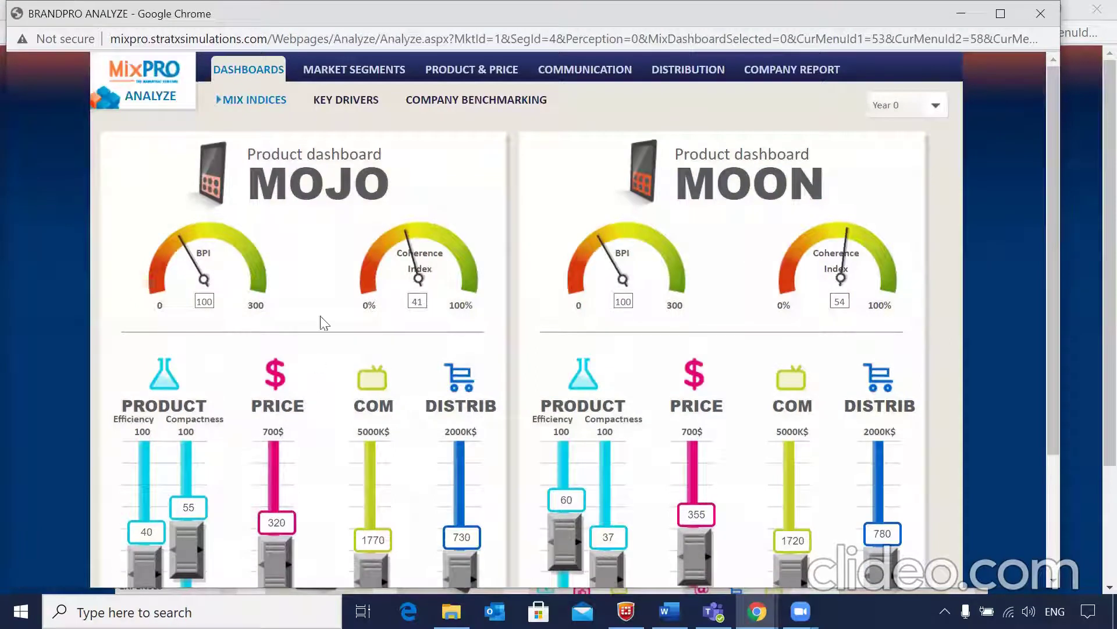
- Review the Year 0 MOJO and MOON dashboards and Key Drivers charts, checking available years
scroll(303, 269, "down", 3)
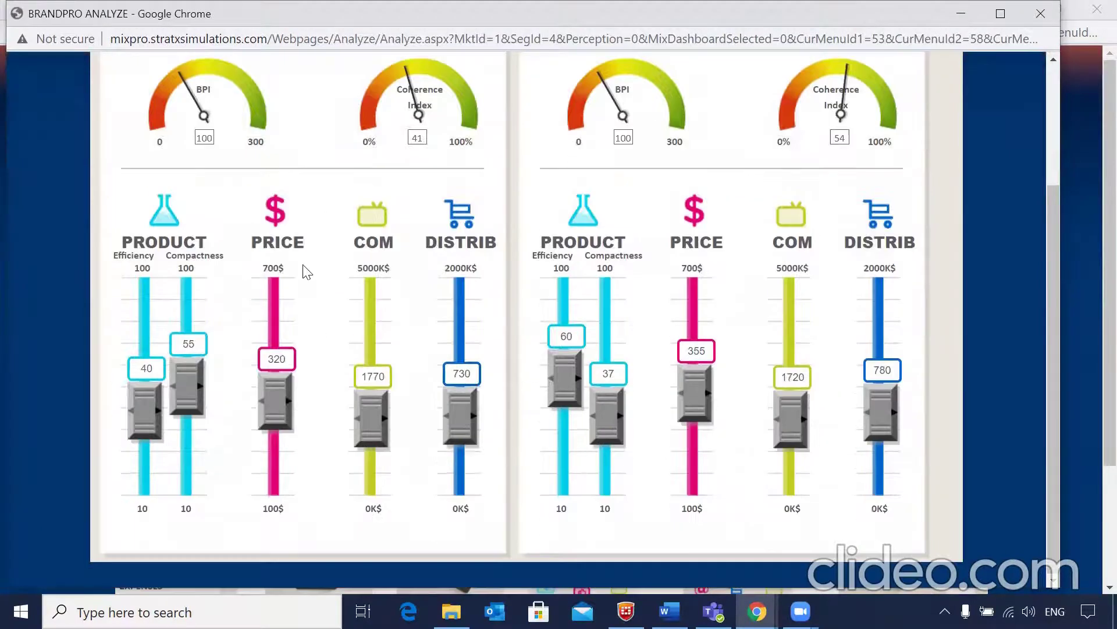
scroll(304, 270, "up", 3)
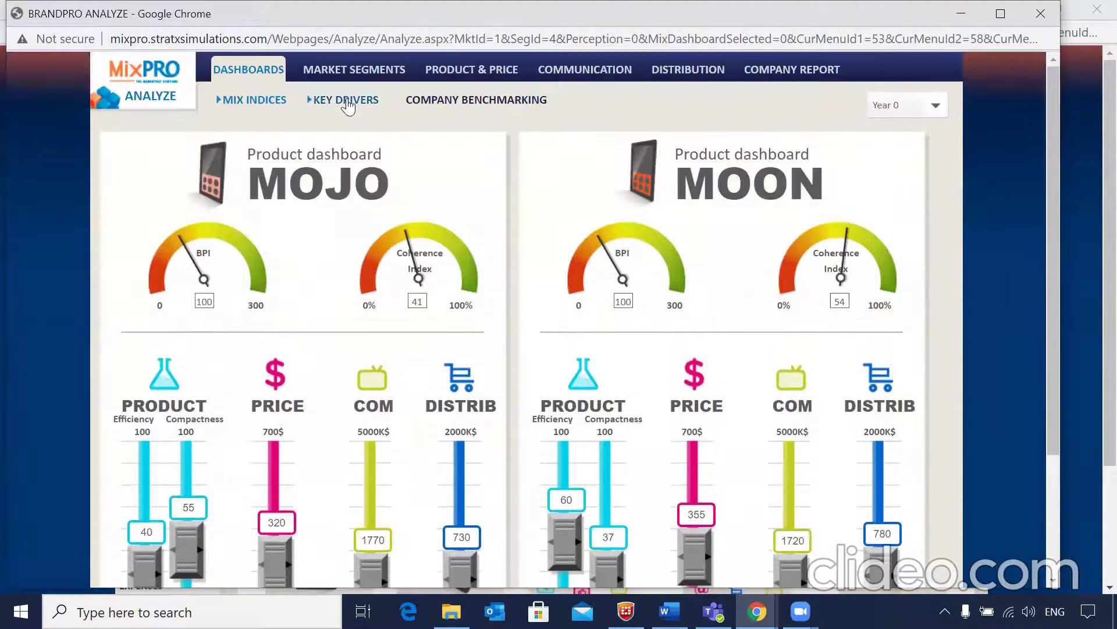
left_click(348, 101)
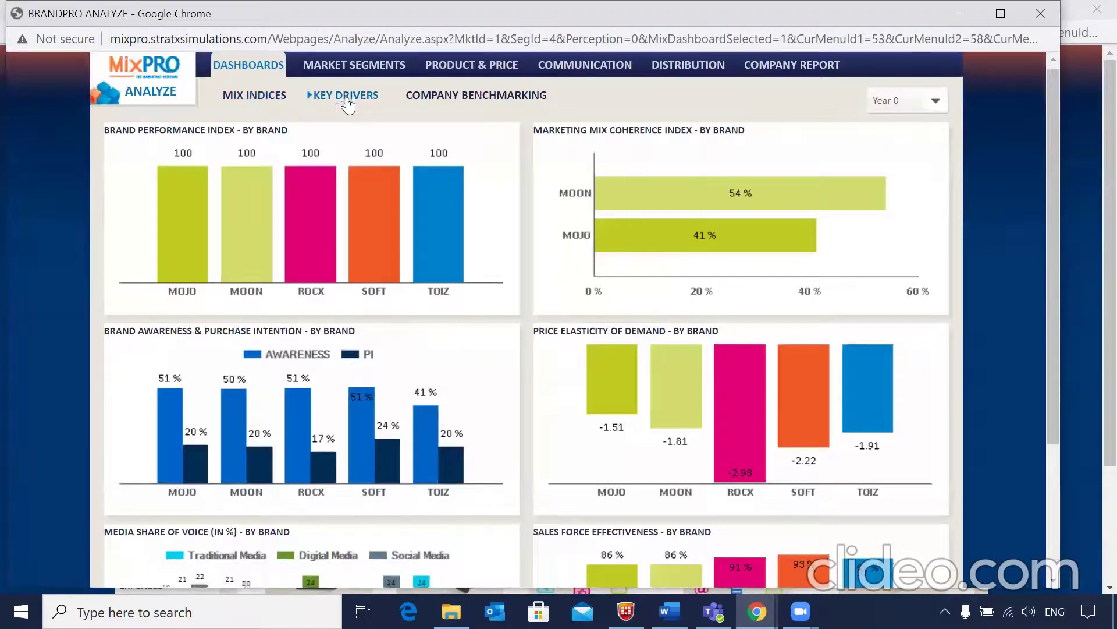
scroll(348, 104, "down", 3)
scroll(348, 106, "up", 4)
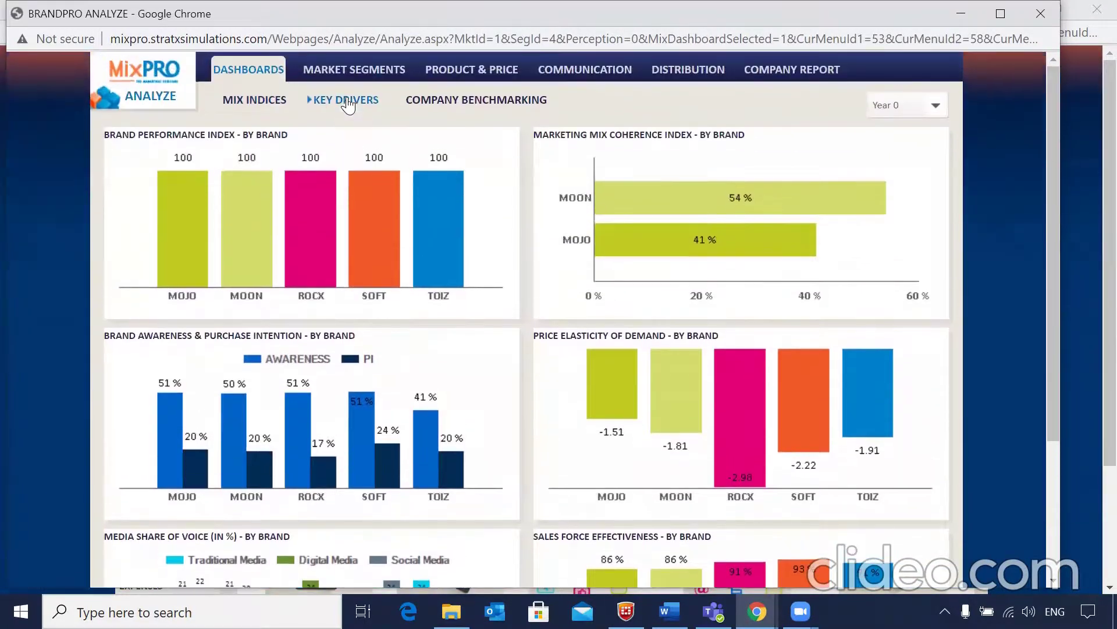
left_click(911, 105)
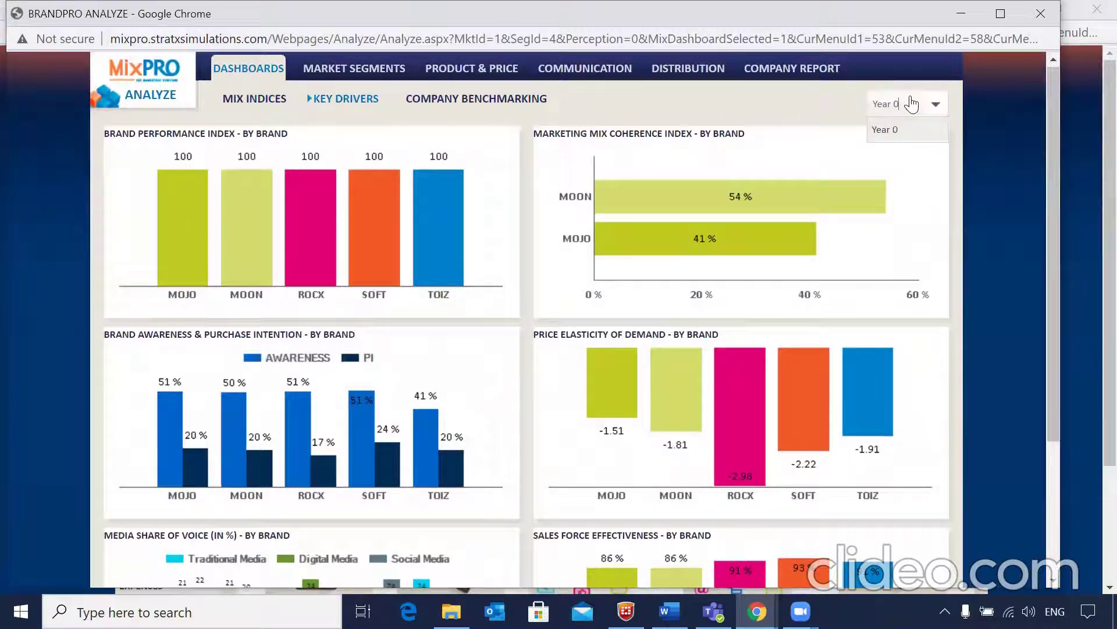
left_click(946, 103)
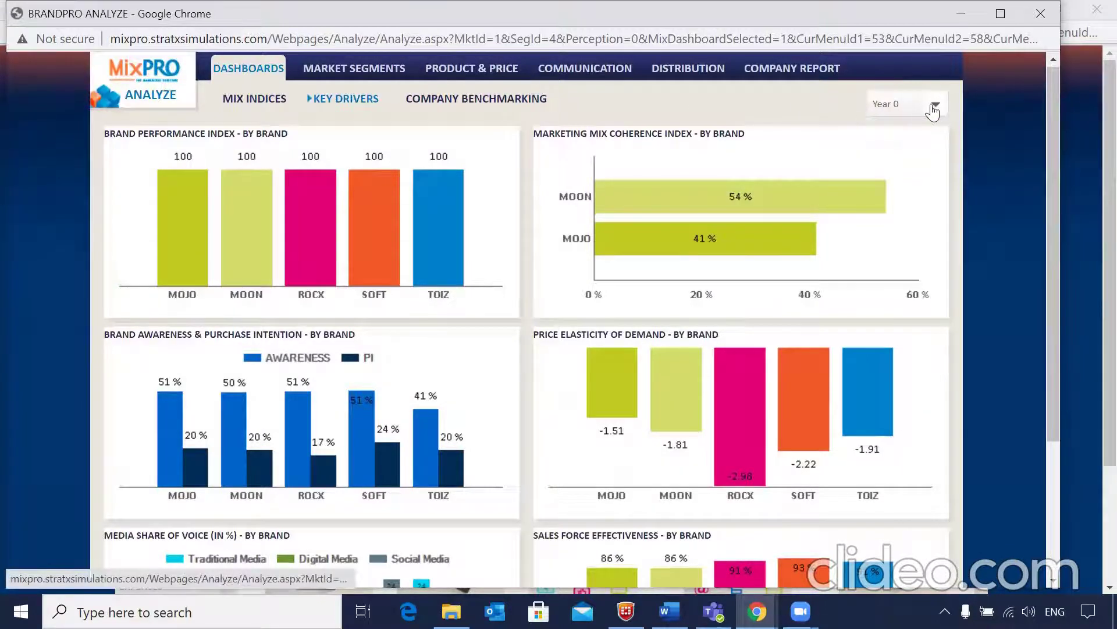
- Show Company Benchmarking for Year 0: all firms OPI 100, M leading revenues at 59 M$
left_click(445, 103)
scroll(445, 103, "down", 3)
scroll(446, 103, "up", 3)
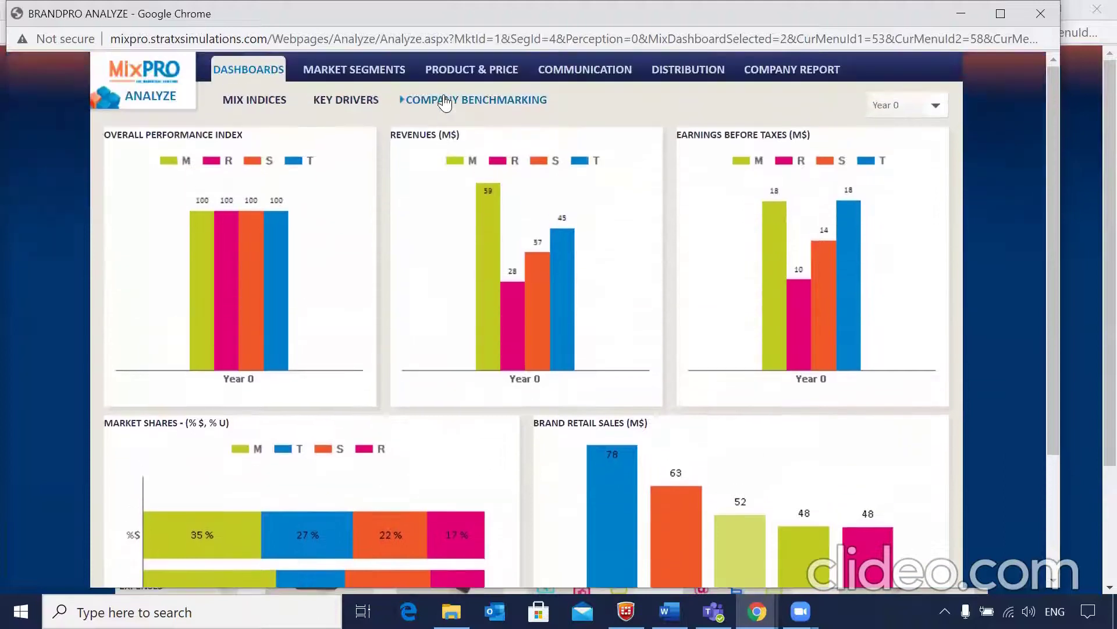
- Show Year 0 Market Segments figures: Thrifty 349, Savvy 238, Wealthy 167 KU
left_click(370, 76)
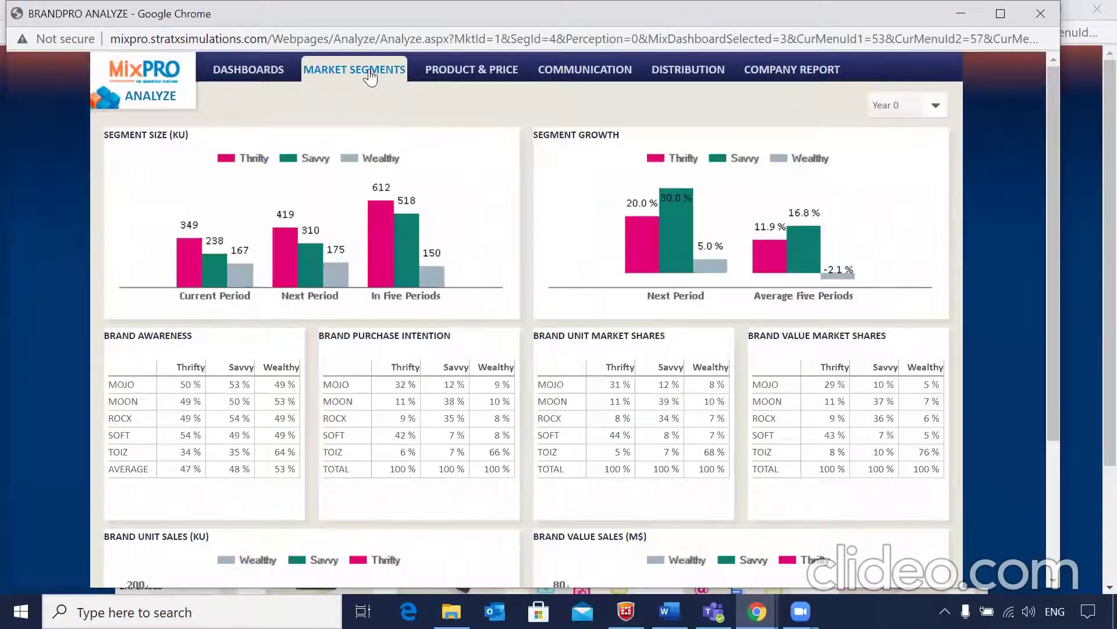
scroll(376, 139, "down", 2)
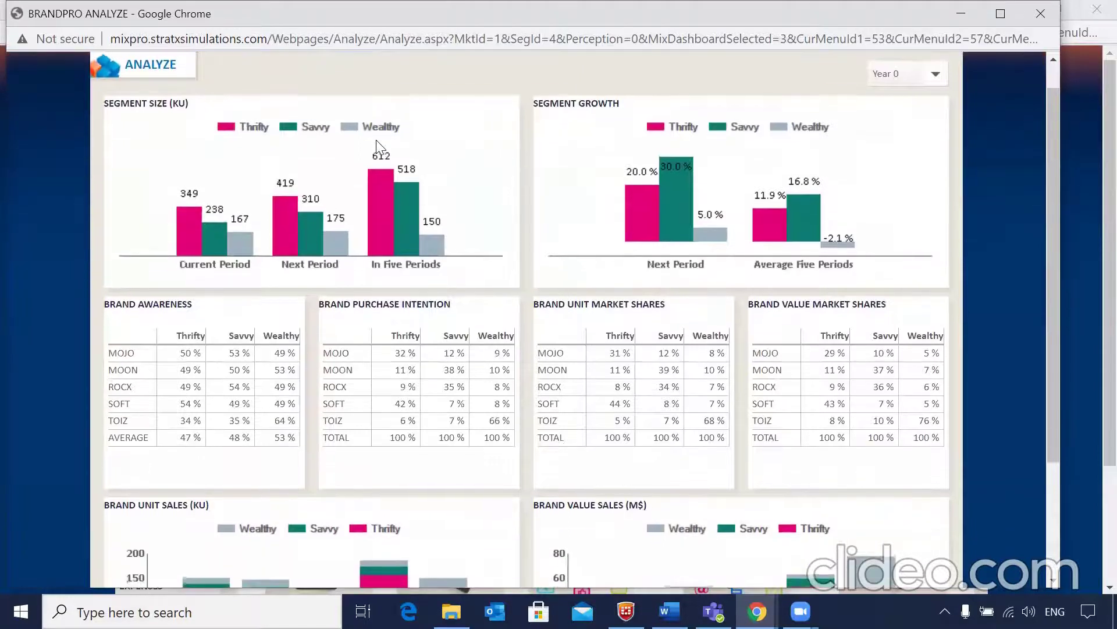
scroll(376, 140, "down", 3)
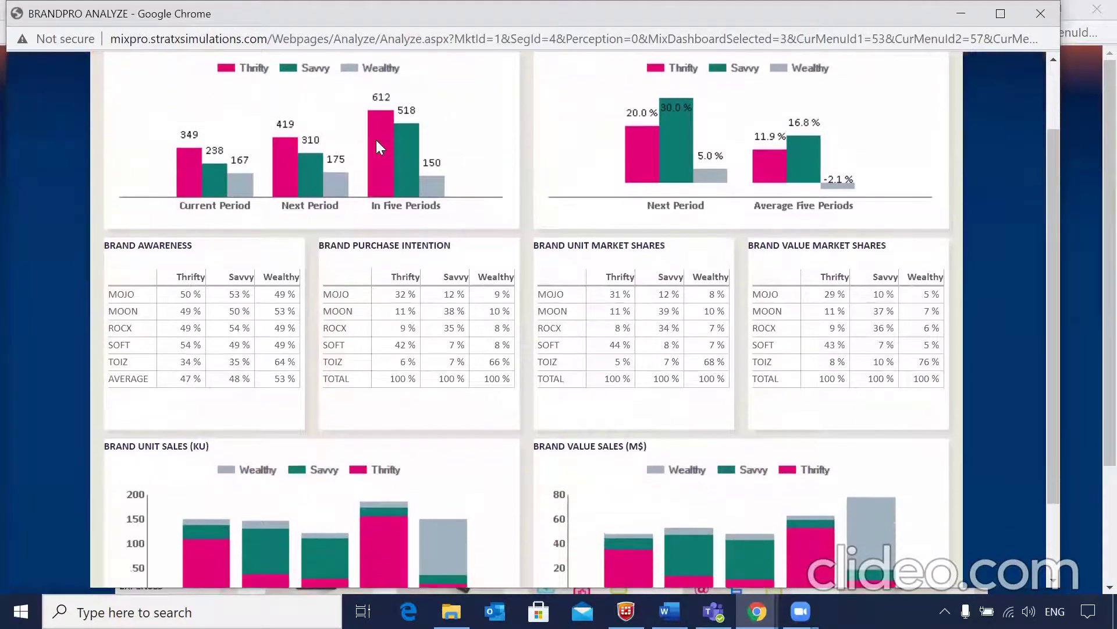
scroll(380, 147, "down", 1)
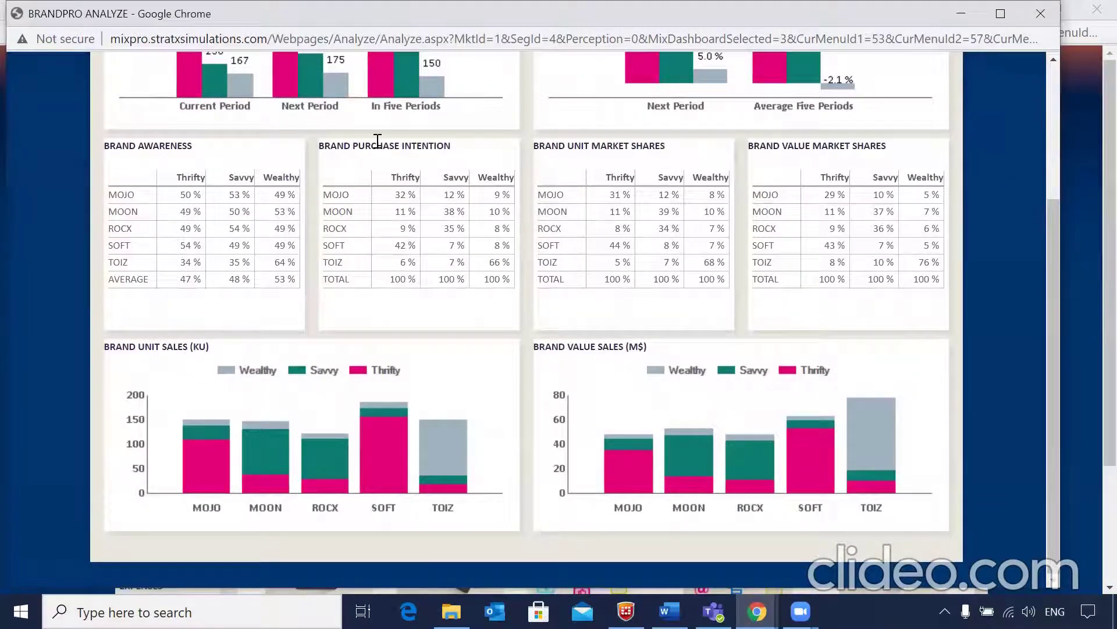
scroll(377, 141, "up", 3)
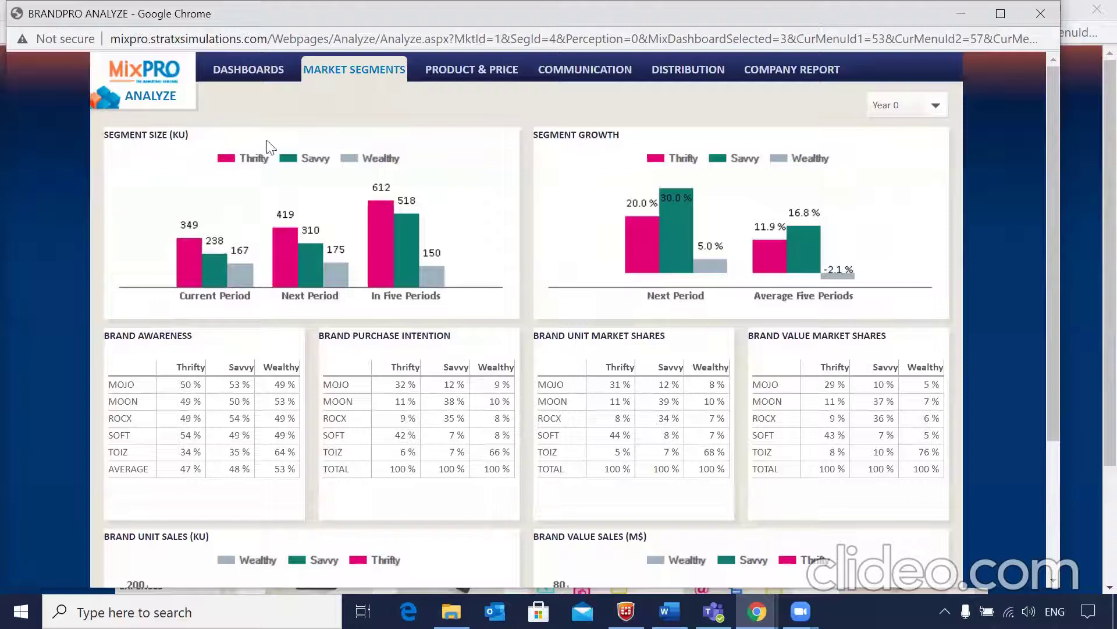
scroll(602, 141, "down", 3)
scroll(602, 141, "up", 2)
scroll(603, 141, "up", 1)
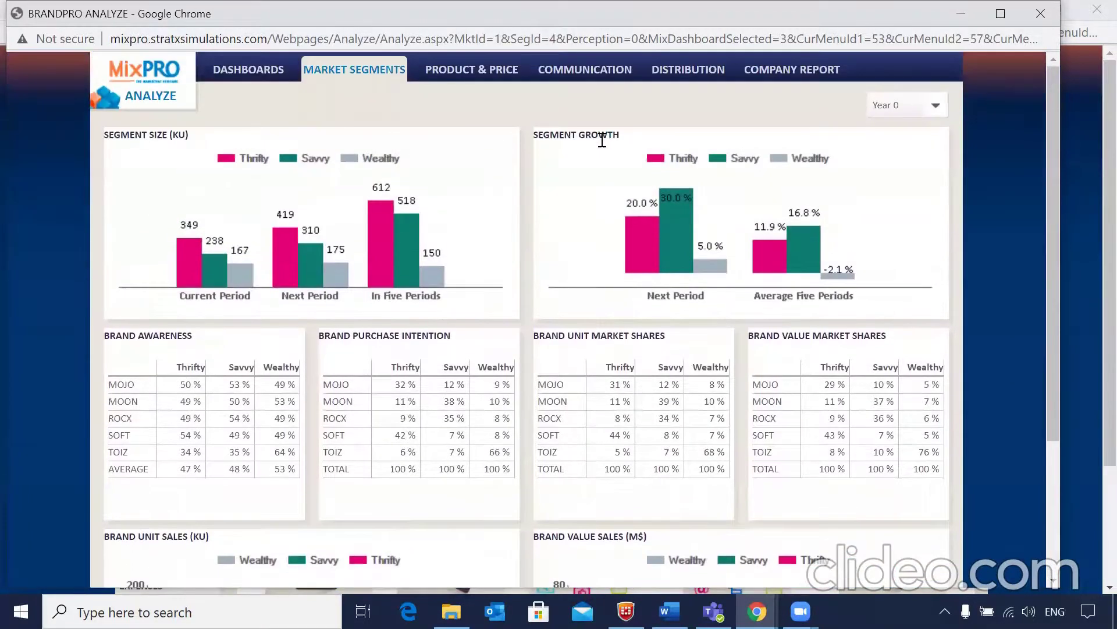
left_click(490, 73)
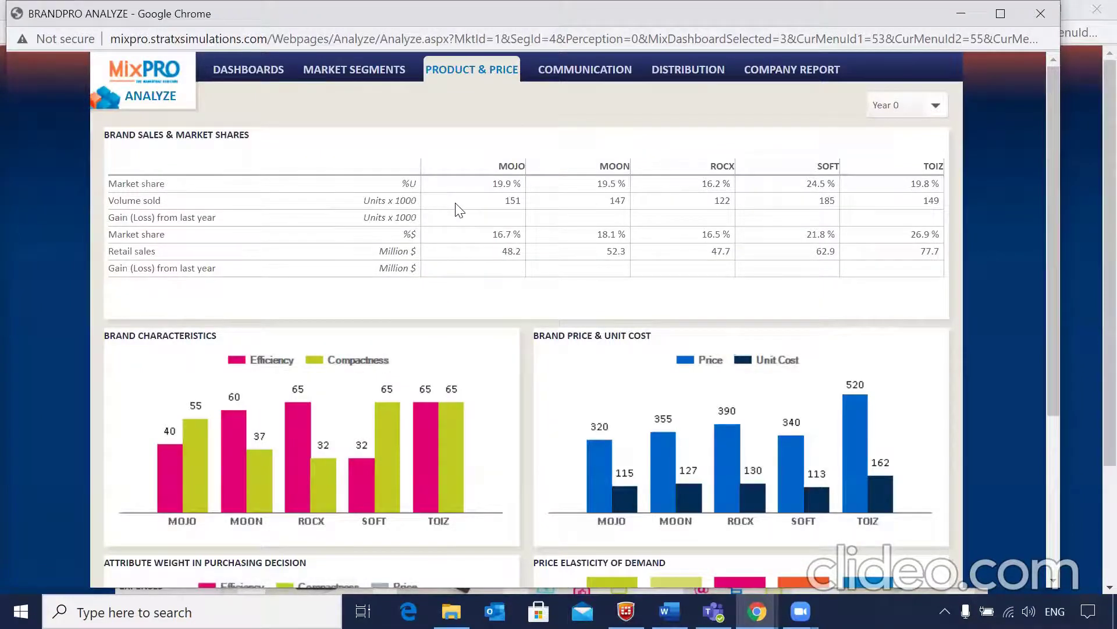
scroll(460, 209, "down", 1)
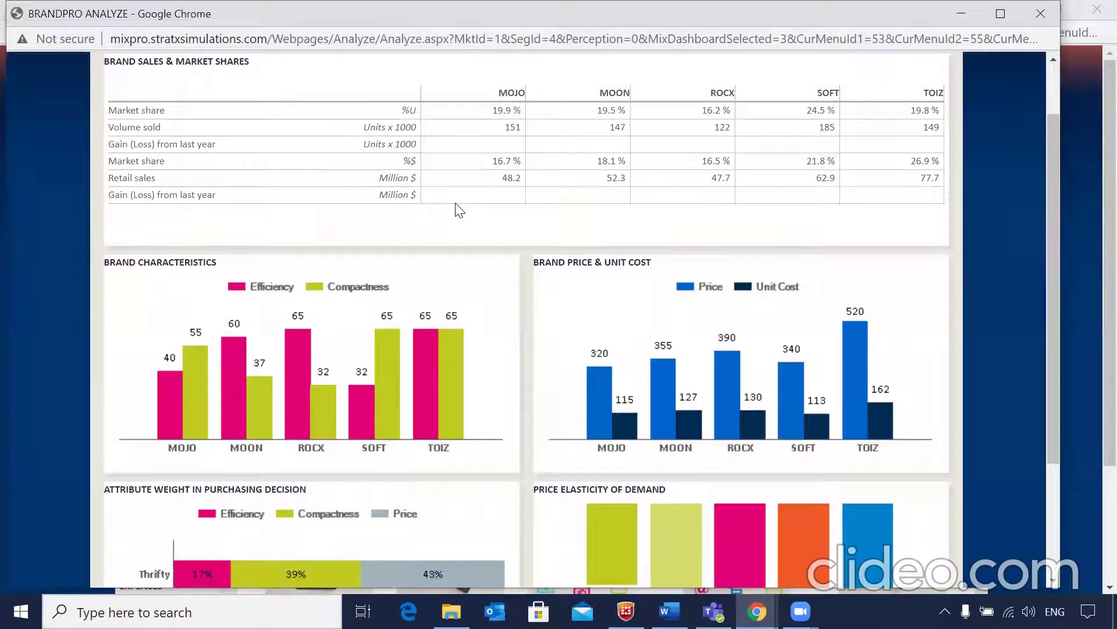
scroll(460, 211, "down", 2)
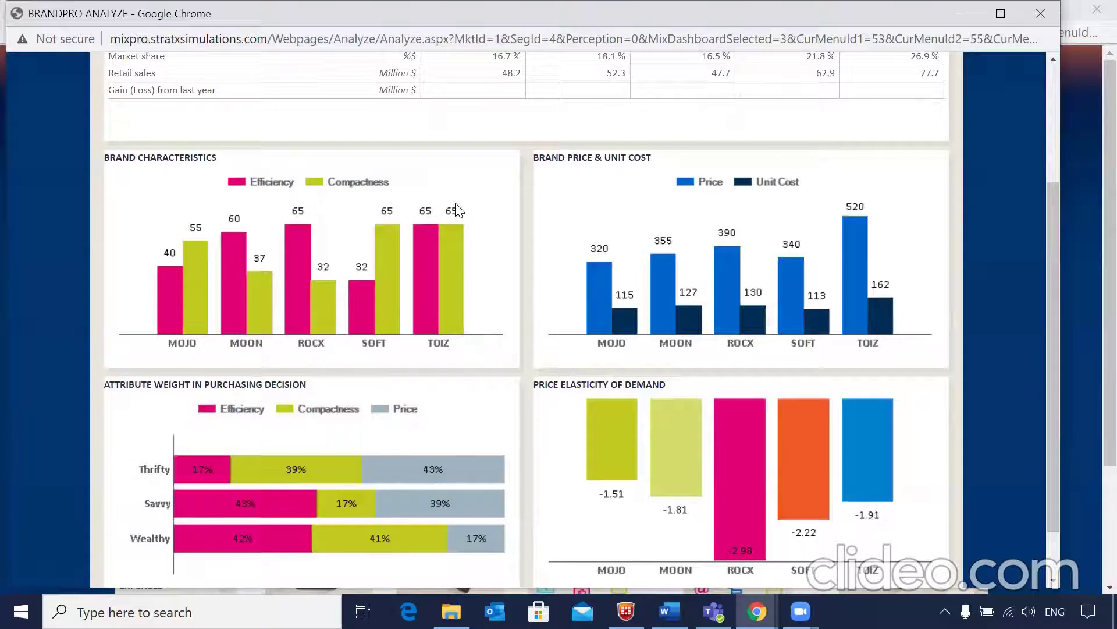
scroll(460, 210, "down", 1)
scroll(460, 211, "up", 4)
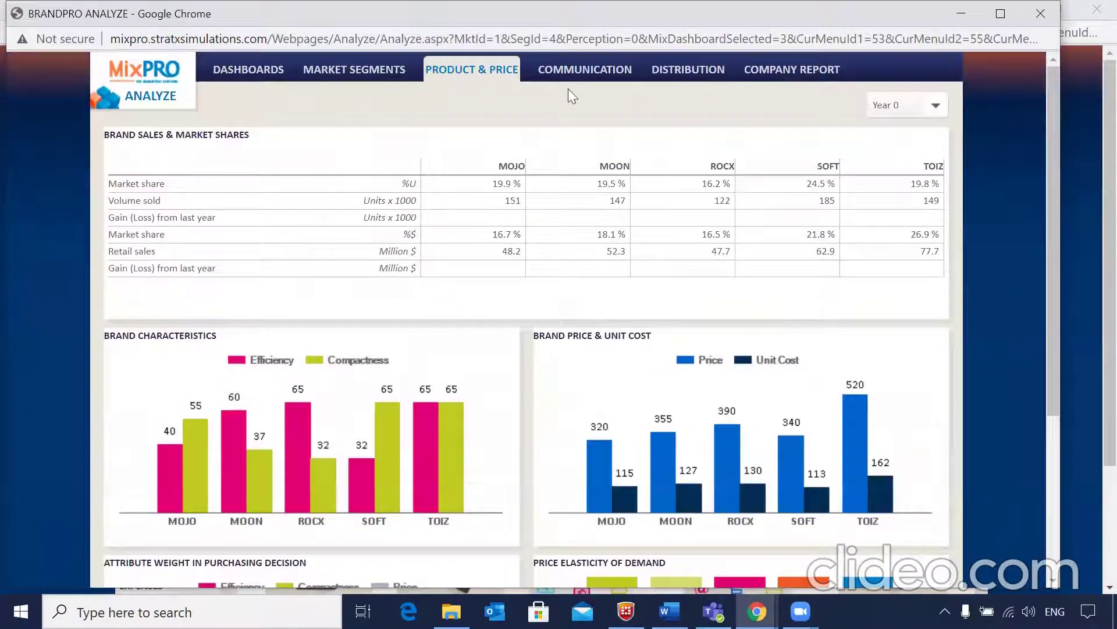
- Review Year 0 communication spending by segment and media, media sensitivity and share of voice
left_click(575, 77)
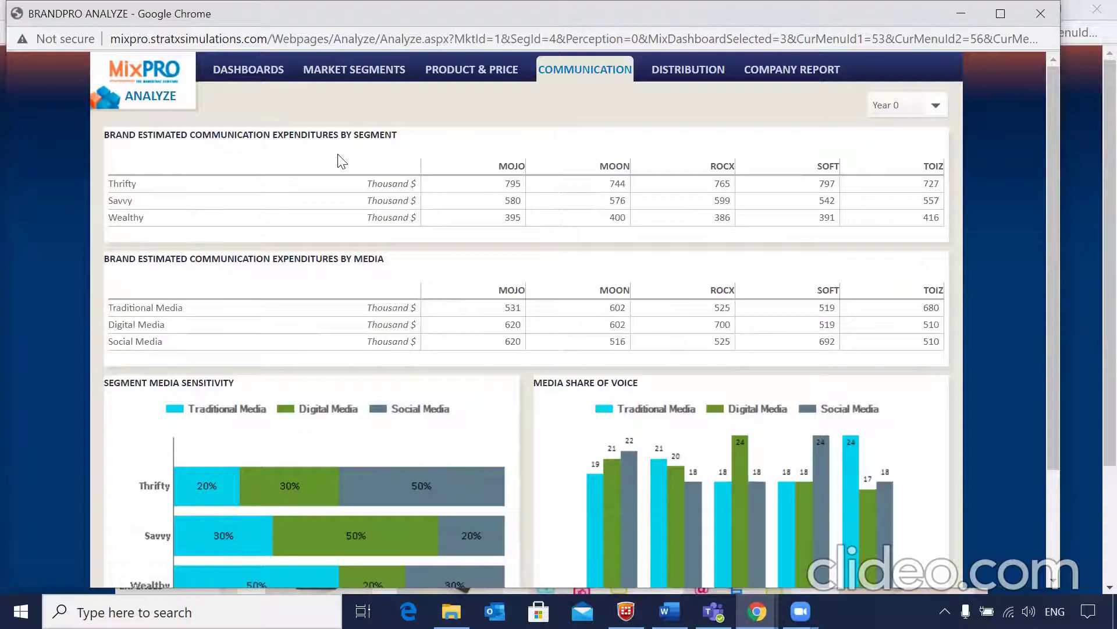
scroll(338, 156, "down", 2)
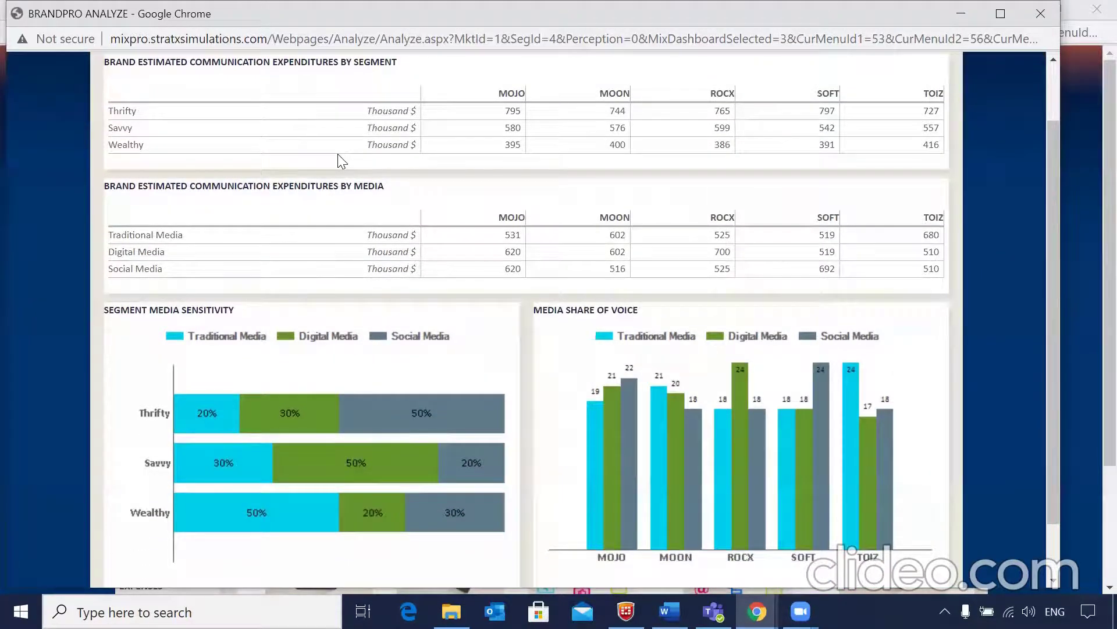
scroll(338, 154, "down", 1)
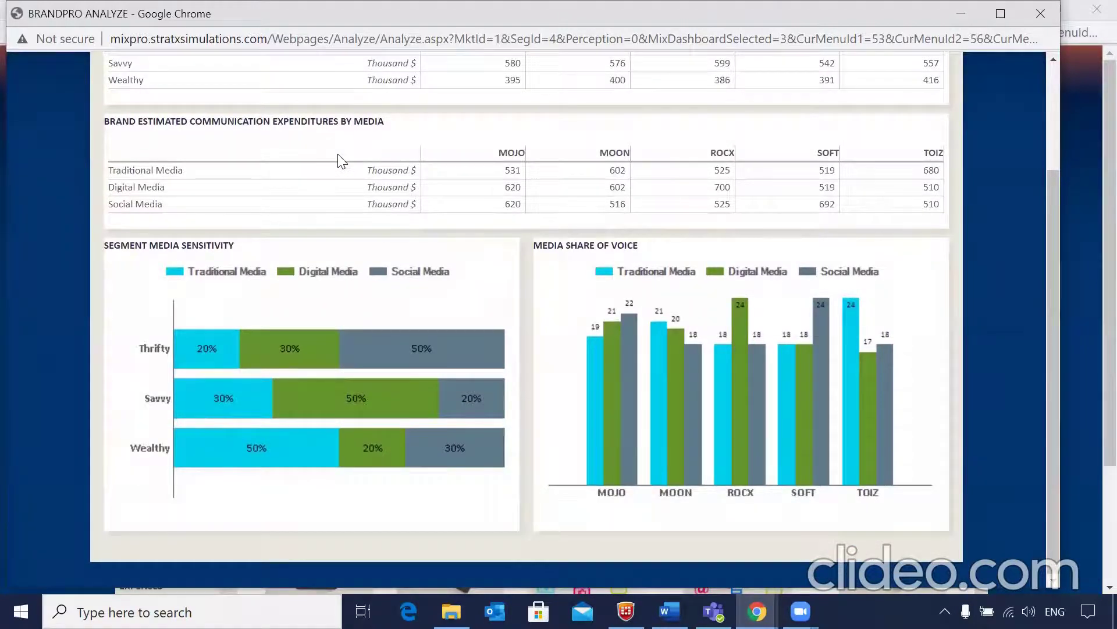
scroll(338, 156, "up", 2)
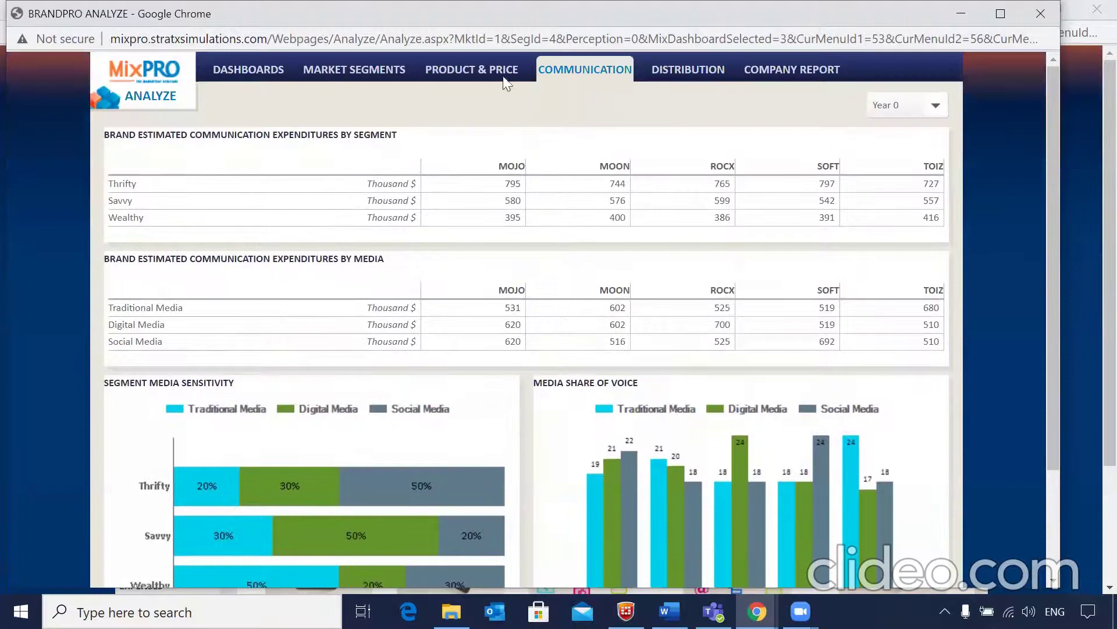
- Review Year 0 channel coverage, margins, sales force spending and shopping habits
left_click(674, 73)
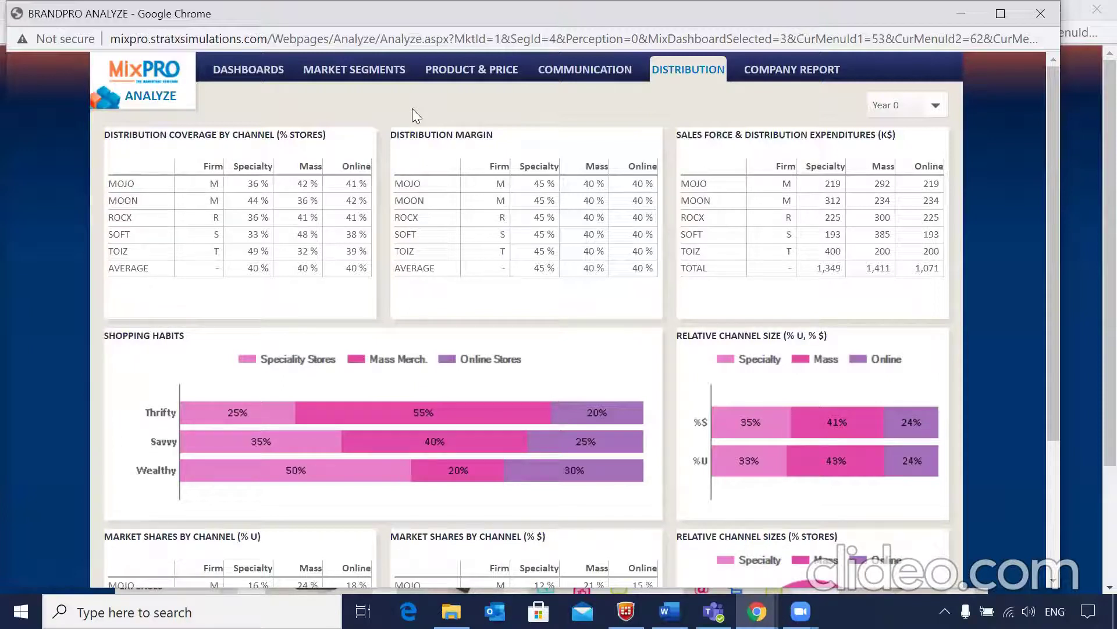
scroll(412, 108, "down", 2)
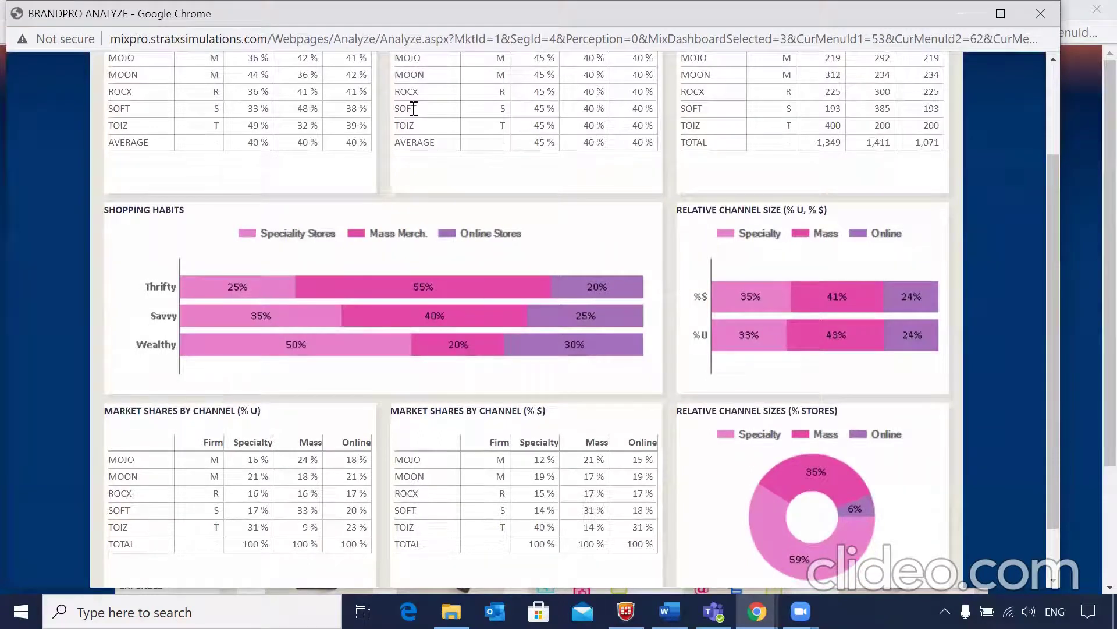
scroll(414, 109, "down", 1)
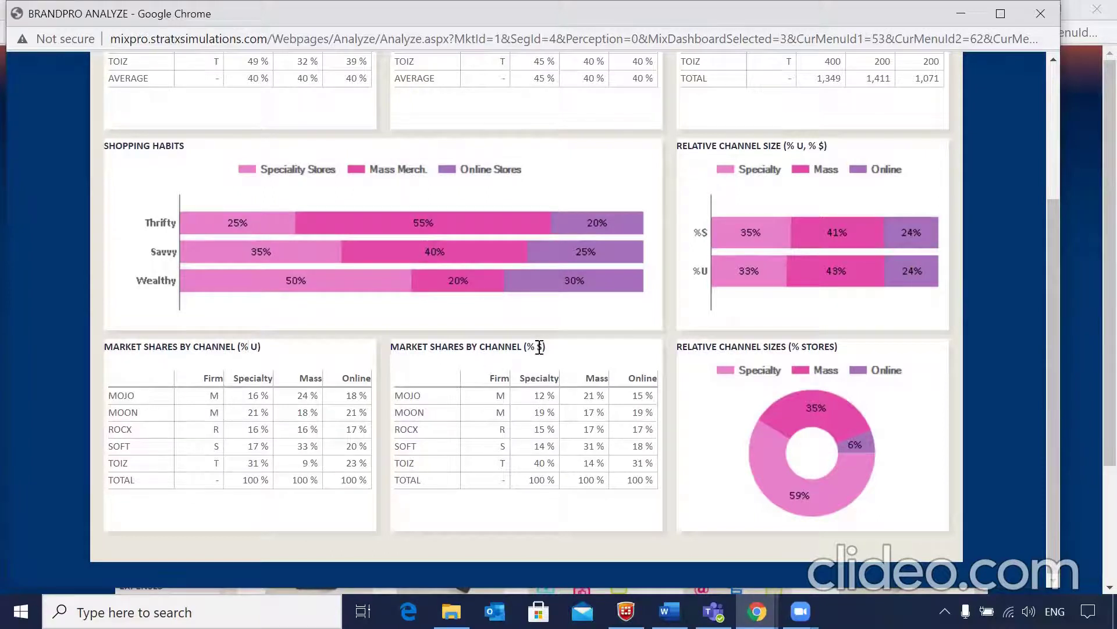
left_click_drag(535, 347, 552, 356)
scroll(806, 340, "up", 3)
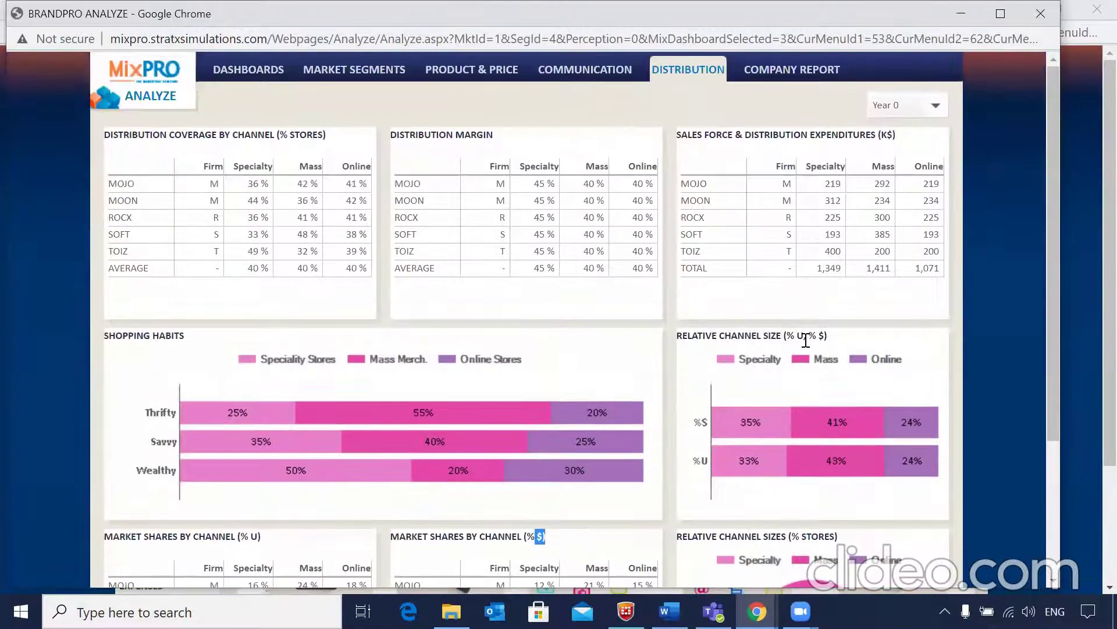
- Review the Year 0 Company Report: revenues 58.7 M$, EBT 17.7, brand market shares
left_click(771, 78)
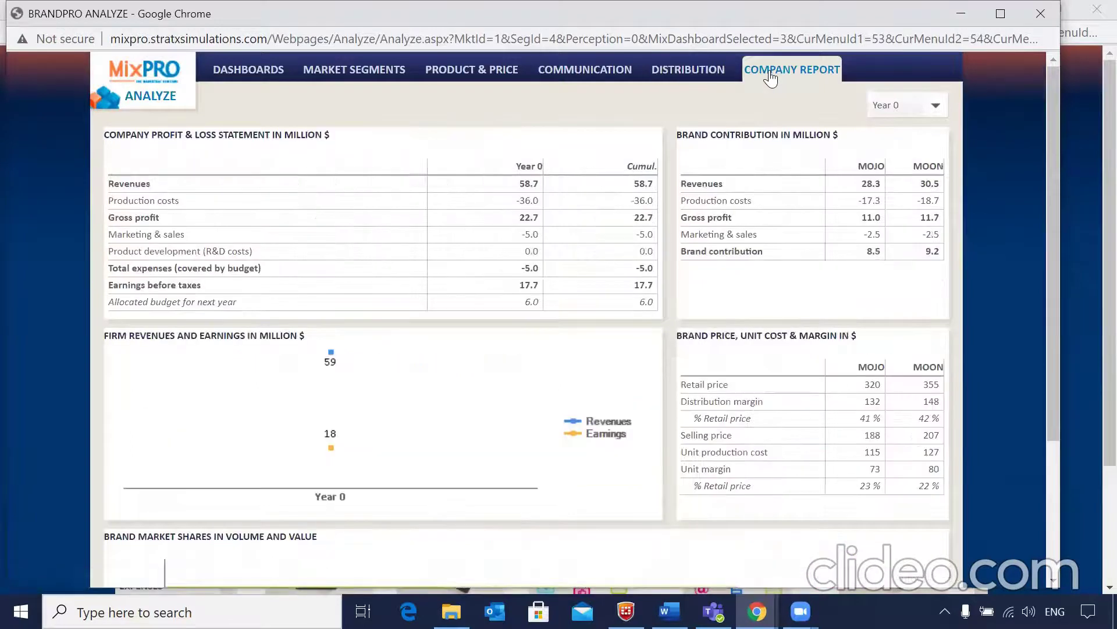
scroll(526, 130, "down", 2)
scroll(530, 131, "up", 1)
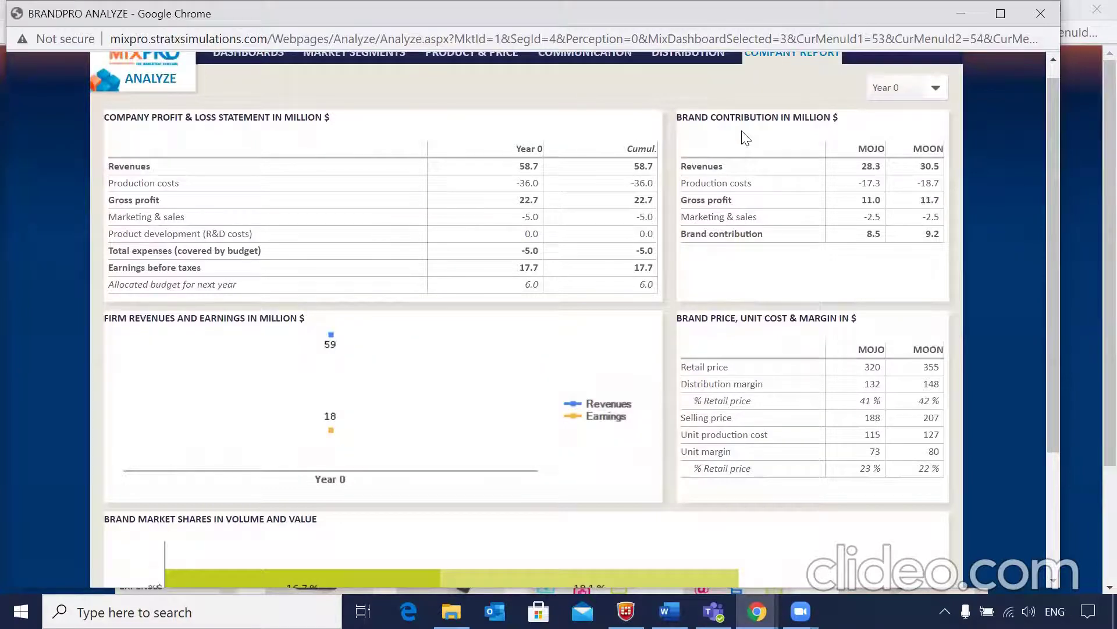
scroll(746, 138, "down", 1)
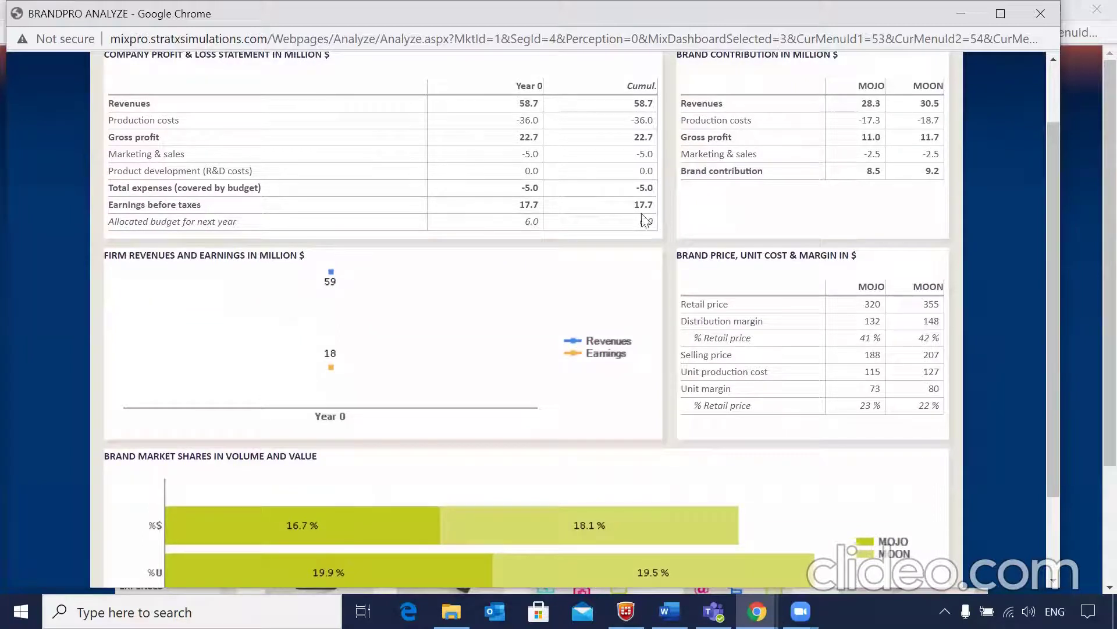
scroll(567, 276, "down", 2)
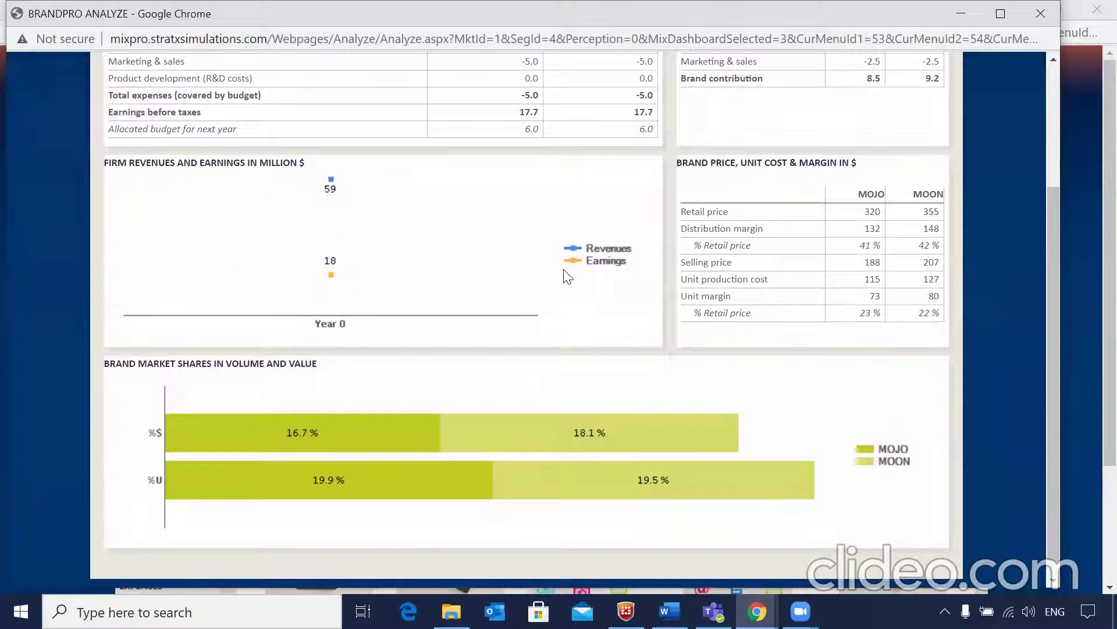
scroll(567, 276, "up", 4)
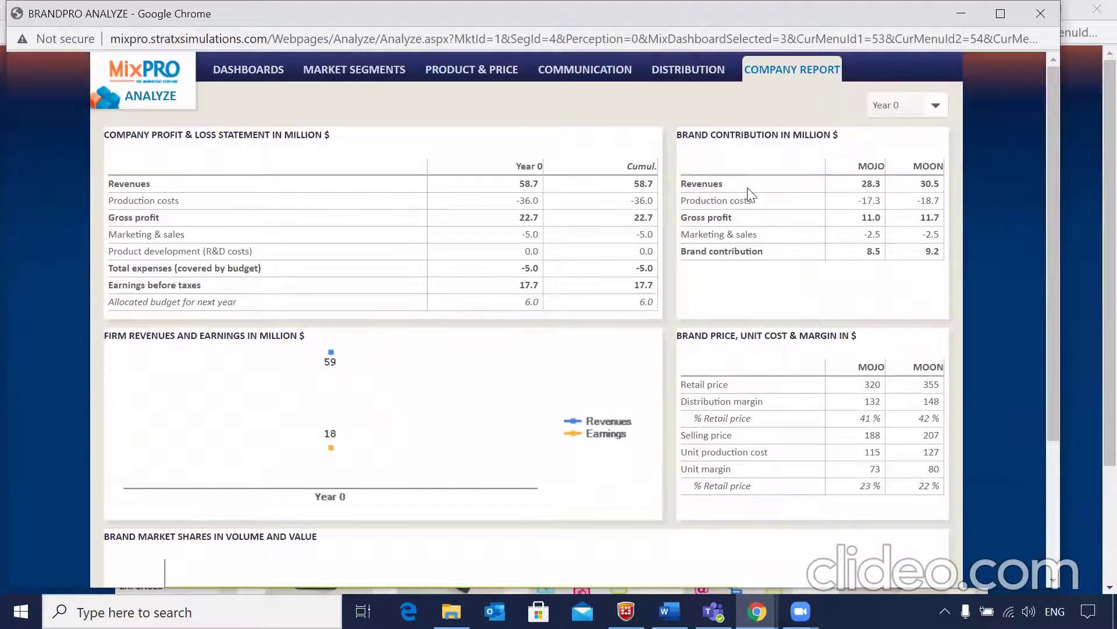
- Close the Analyze window and return to the MixPRO home page
left_click(1044, 12)
scroll(695, 282, "down", 2)
scroll(696, 283, "down", 2)
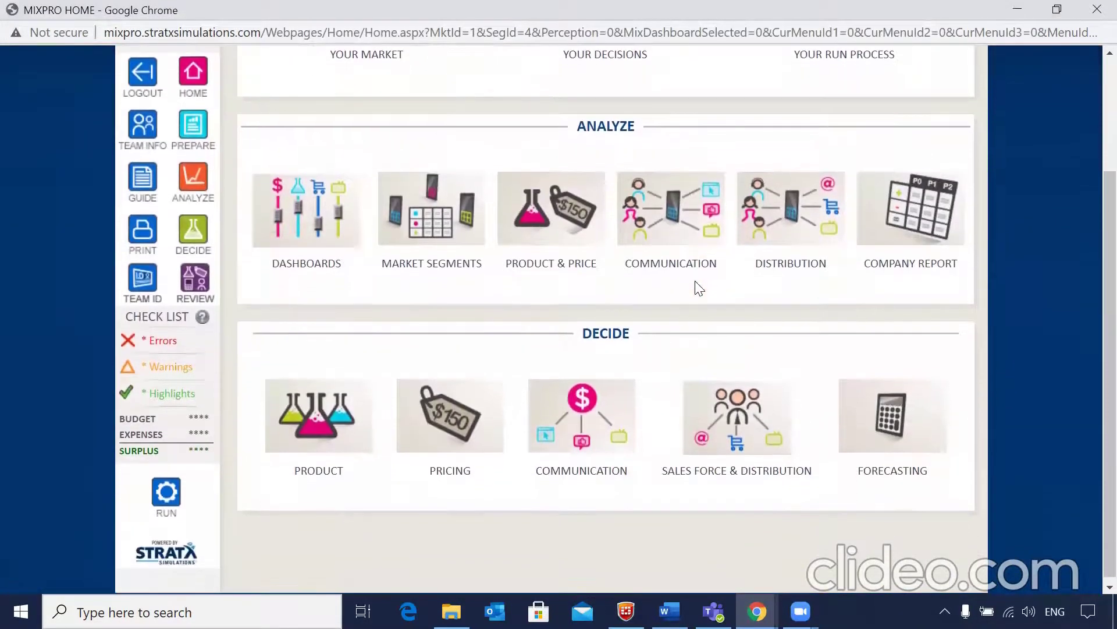
- Show Product Decisions for MOON, then MOJO with efficiency 40 and compactness 55
left_click(321, 431)
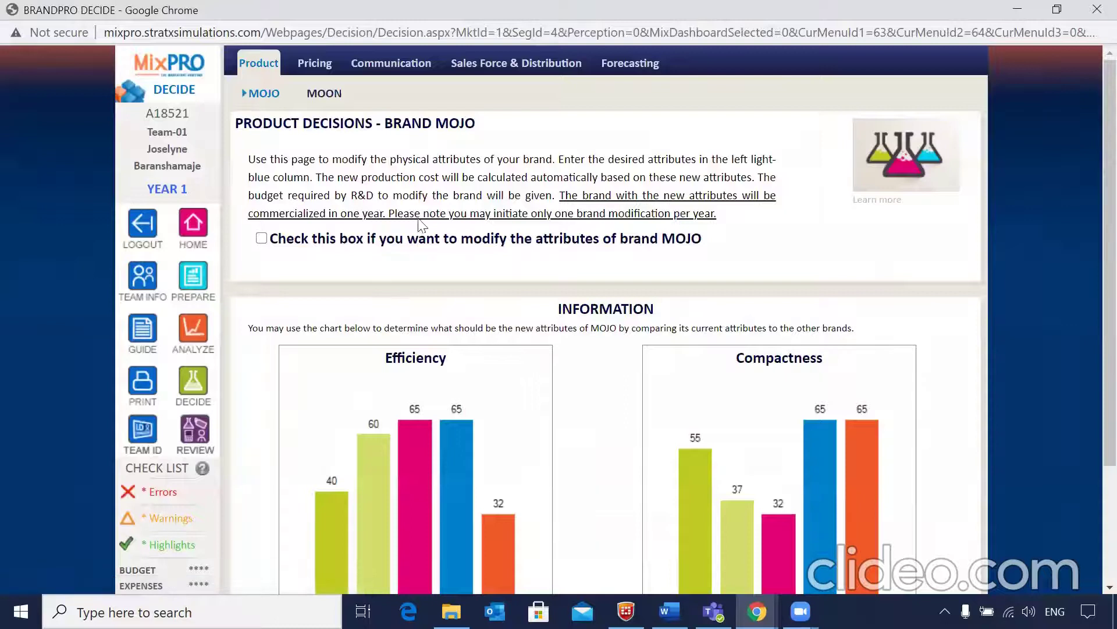
scroll(407, 232, "down", 3)
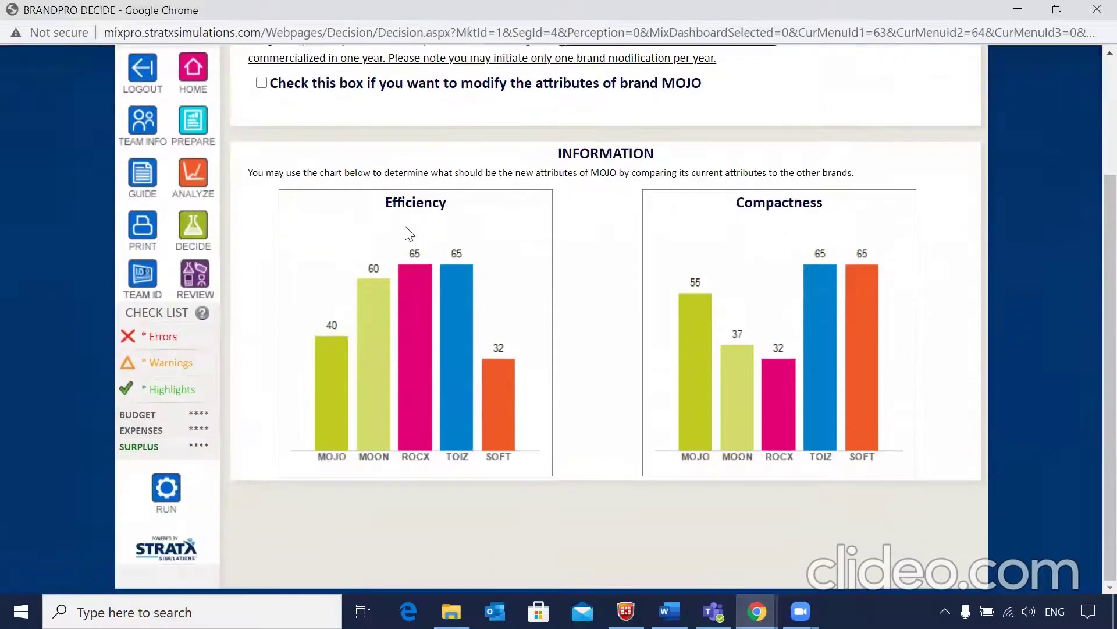
scroll(407, 232, "up", 3)
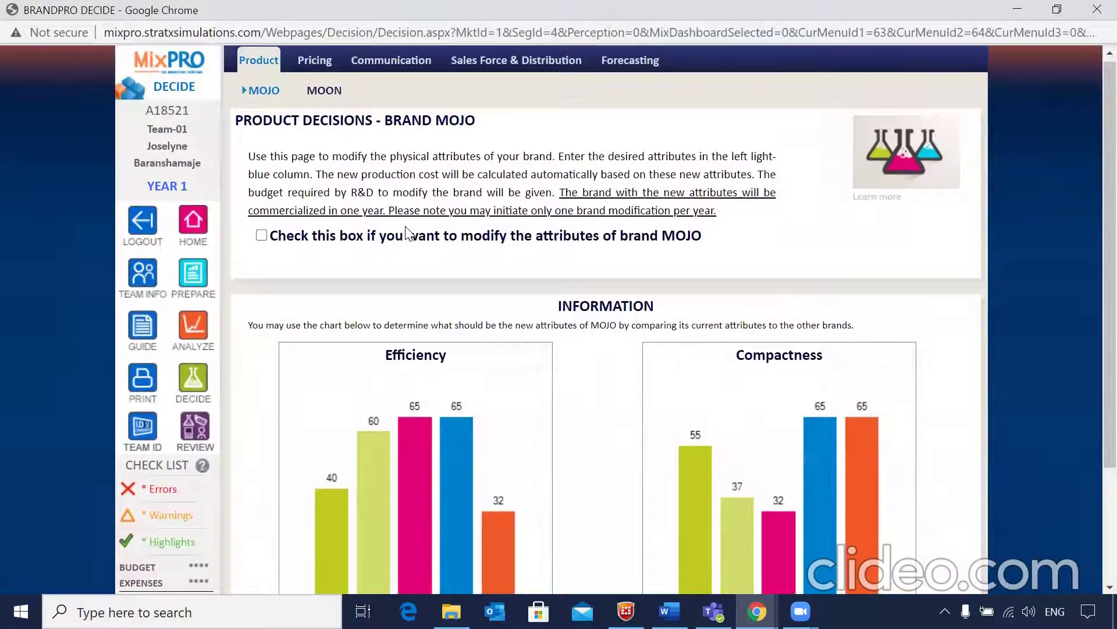
left_click(336, 96)
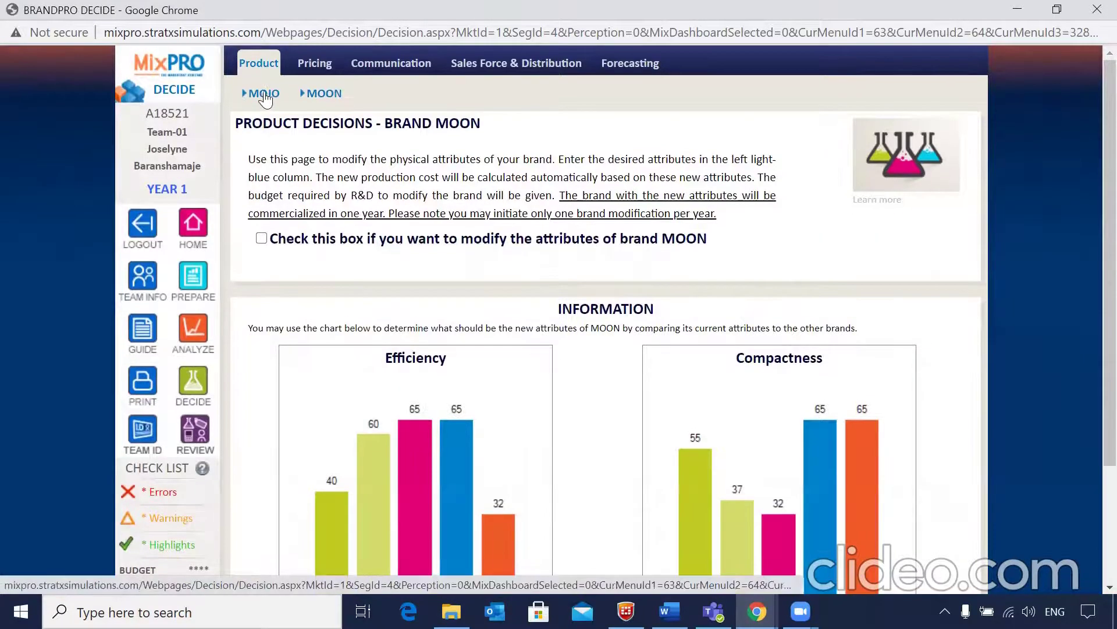
left_click(257, 94)
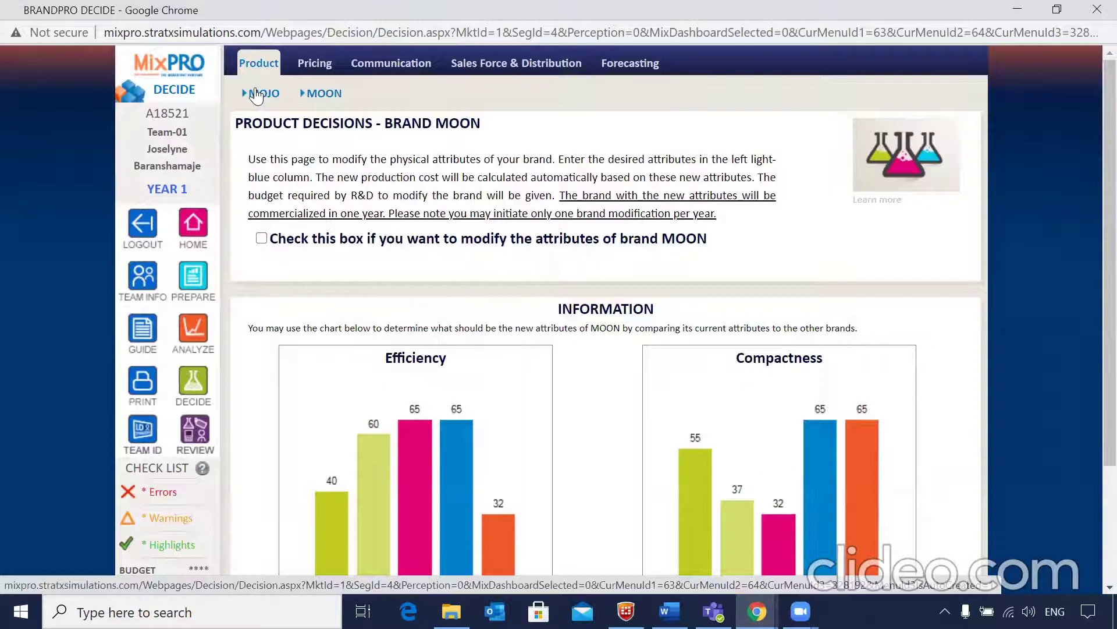
- Review Year 1 pricing decisions, MOJO at 320 and MOON at 355, down to the profitability table
left_click(314, 62)
scroll(457, 185, "down", 2)
scroll(457, 181, "down", 2)
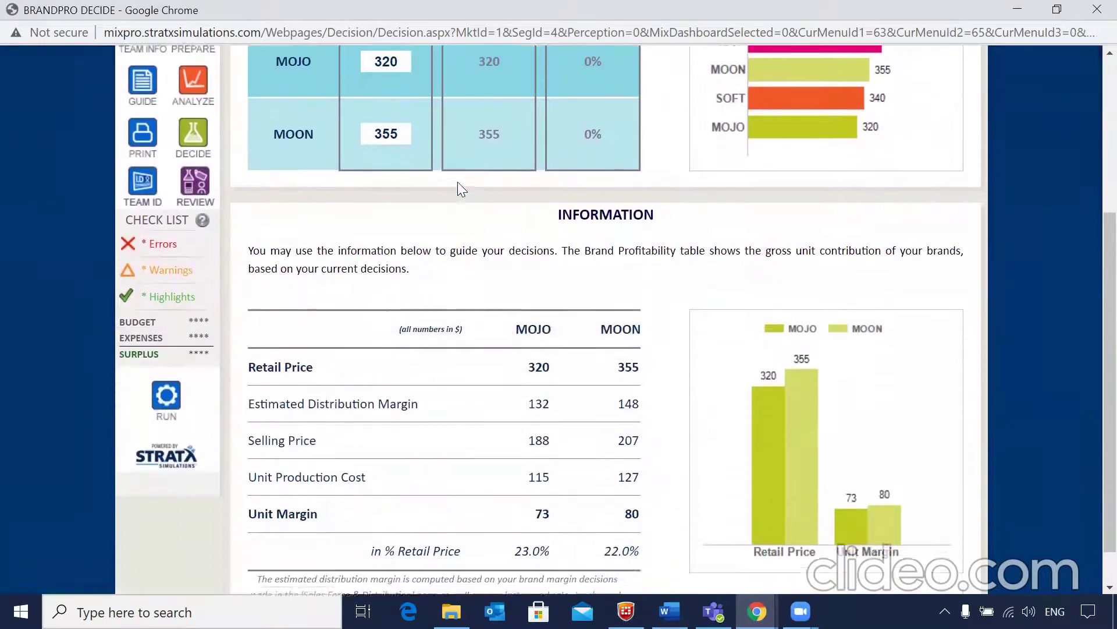
scroll(458, 183, "up", 4)
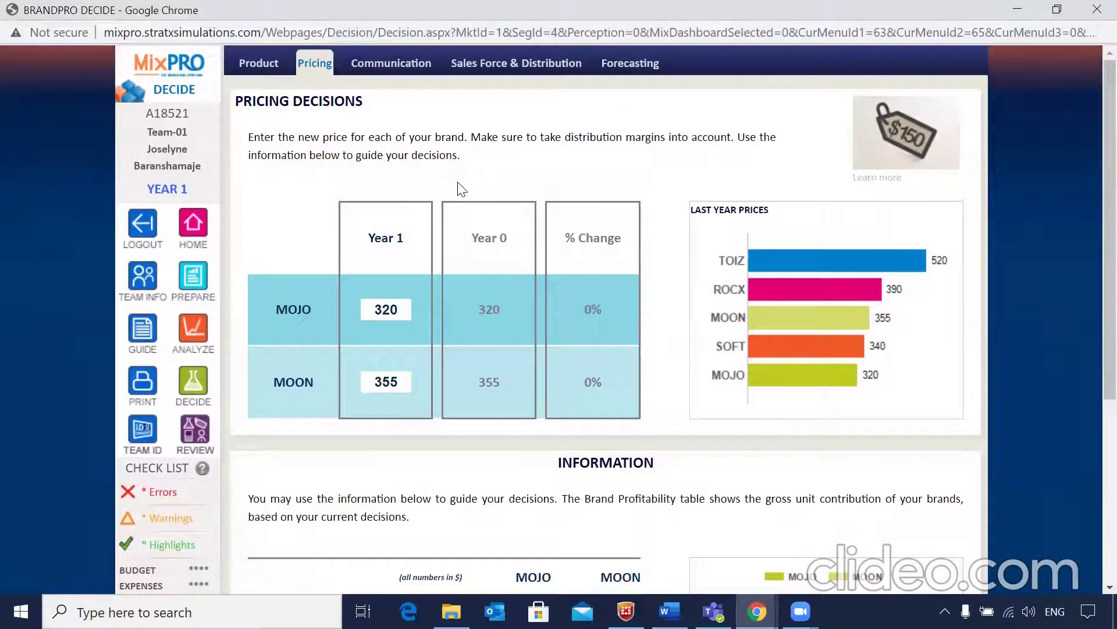
- Review communication budgets of 730 for MOJO and 780 for MOON and their media mix charts
left_click(403, 74)
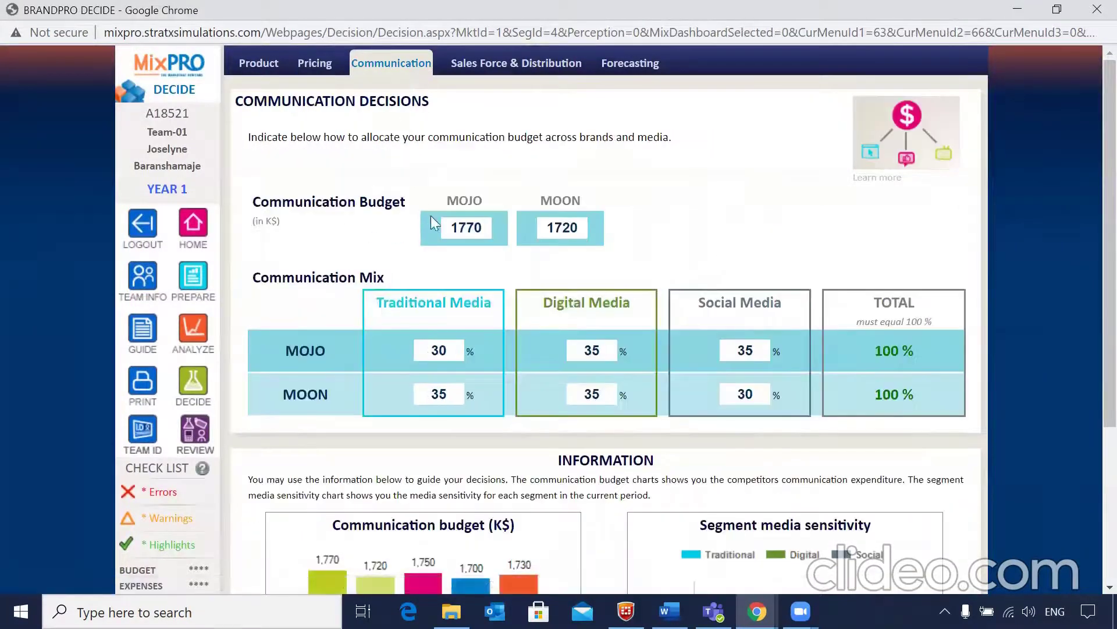
scroll(440, 251, "down", 3)
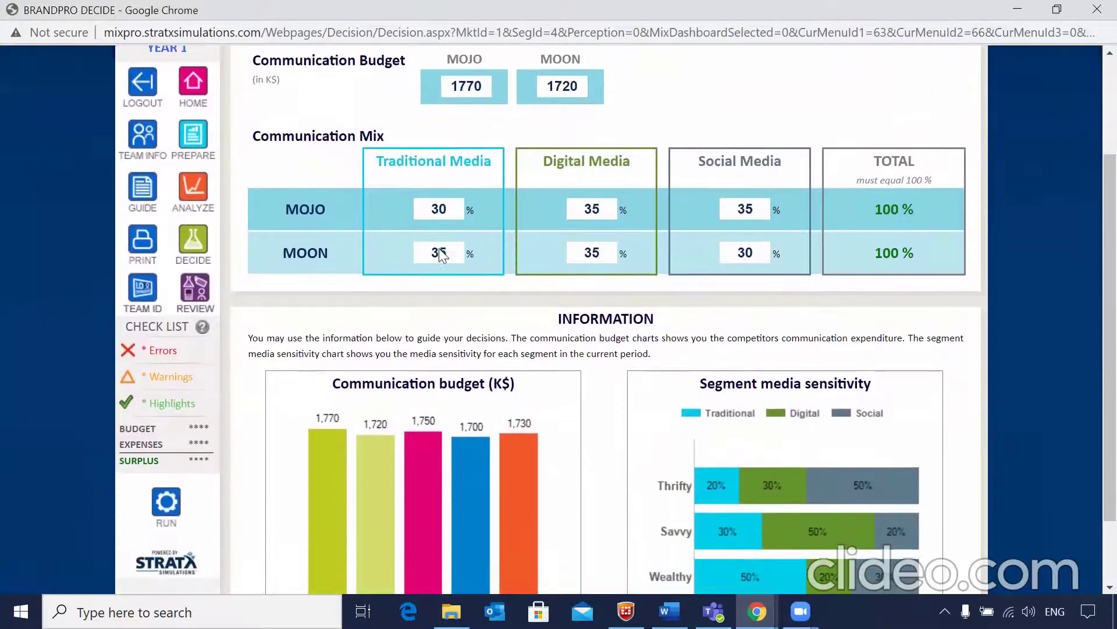
scroll(439, 248, "down", 1)
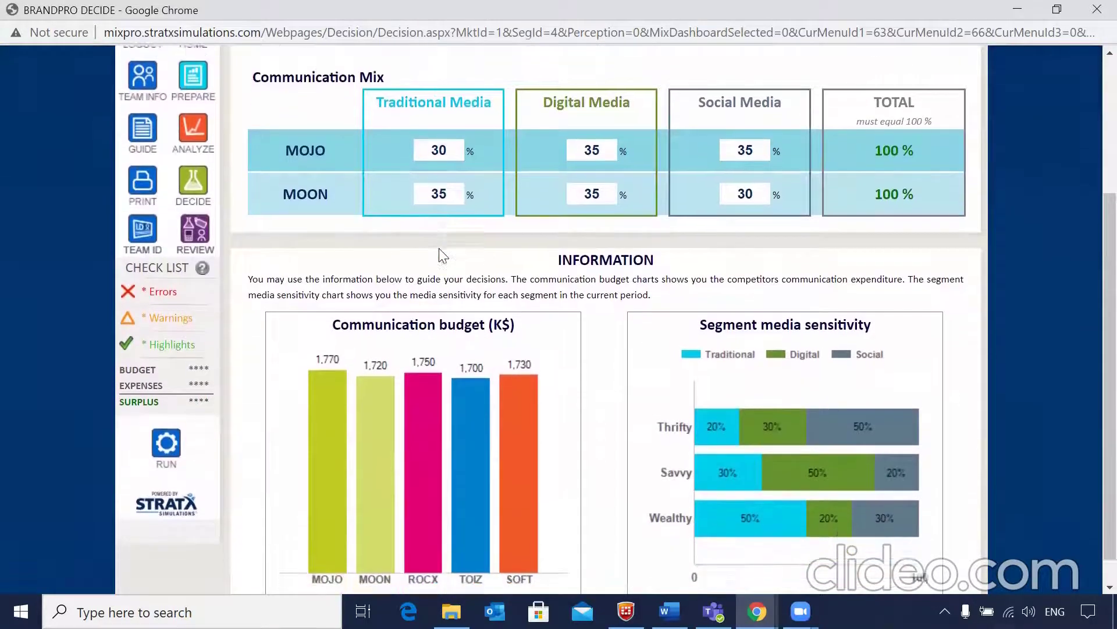
scroll(441, 249, "up", 3)
scroll(440, 252, "up", 1)
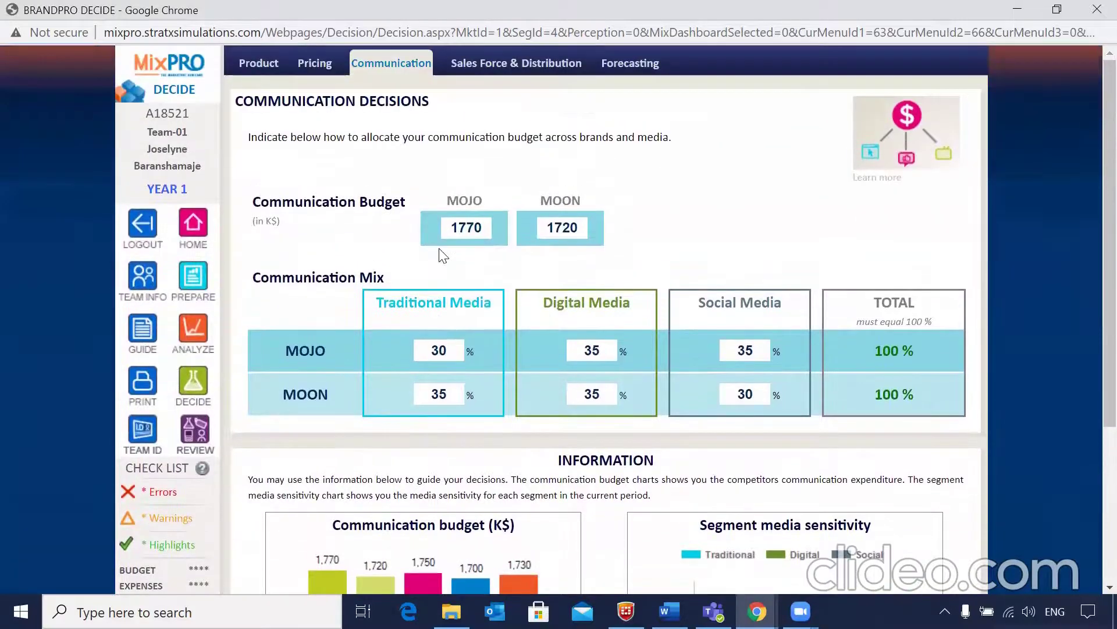
left_click(507, 65)
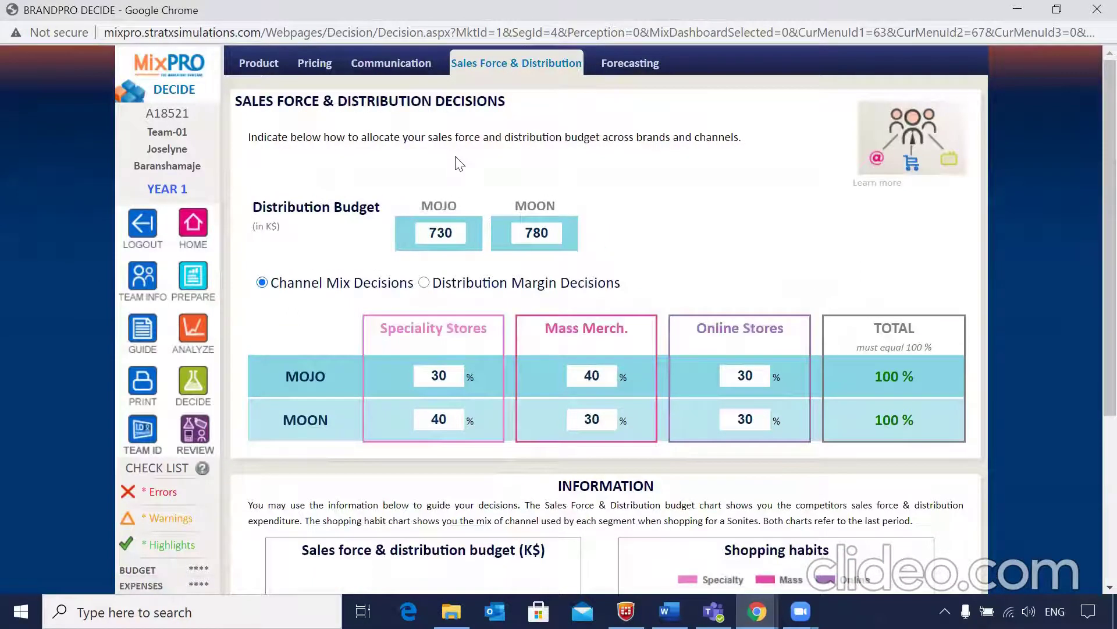
scroll(460, 164, "down", 2)
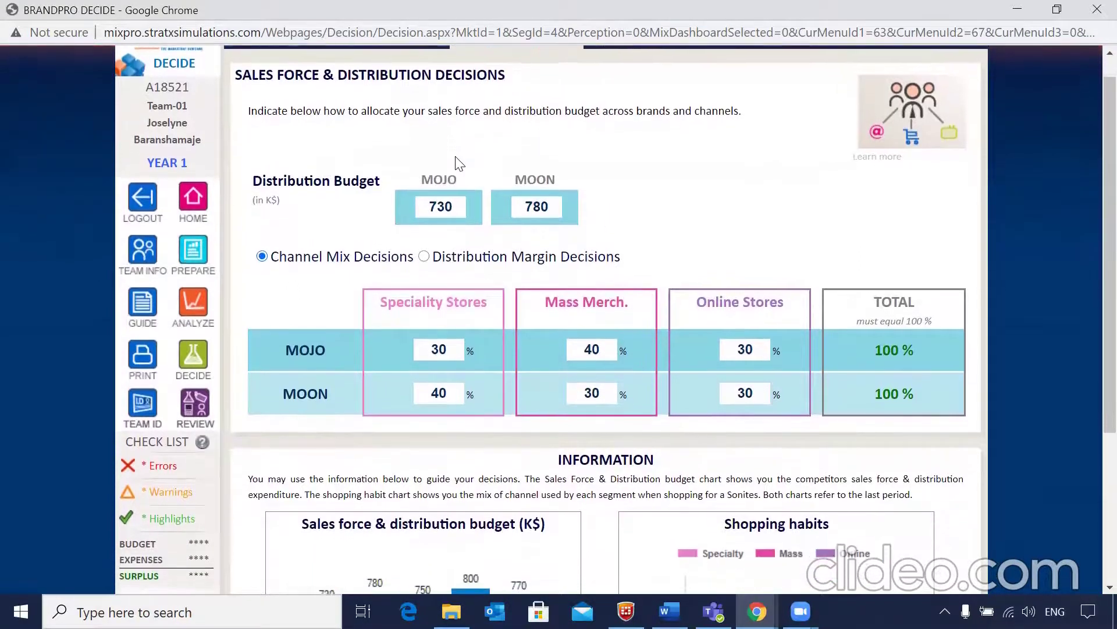
scroll(458, 163, "down", 1)
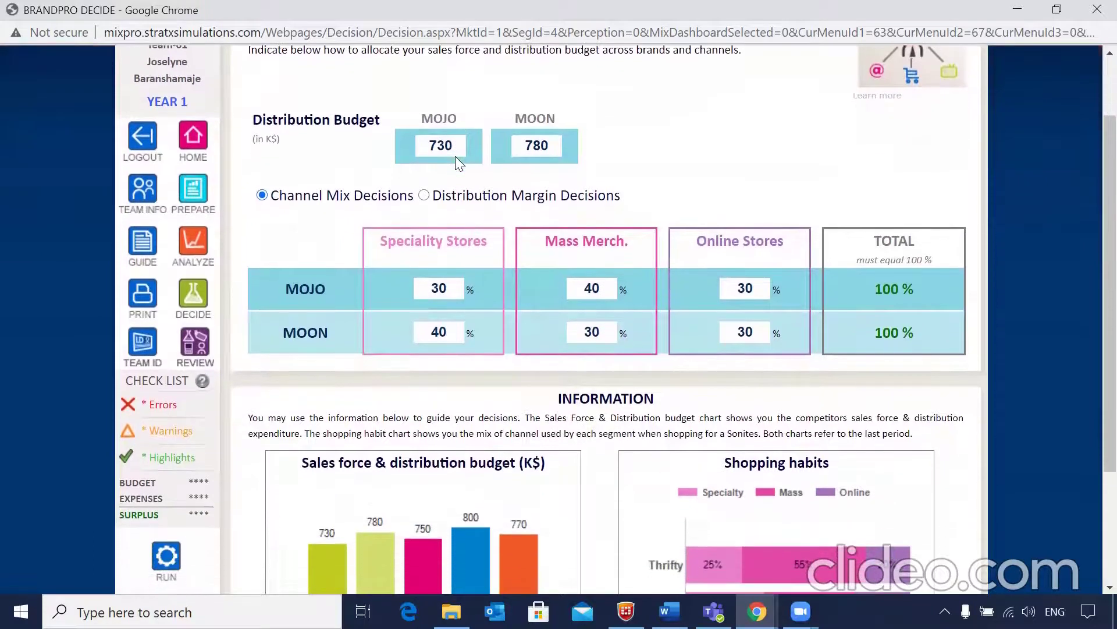
scroll(458, 163, "down", 1)
scroll(457, 162, "down", 1)
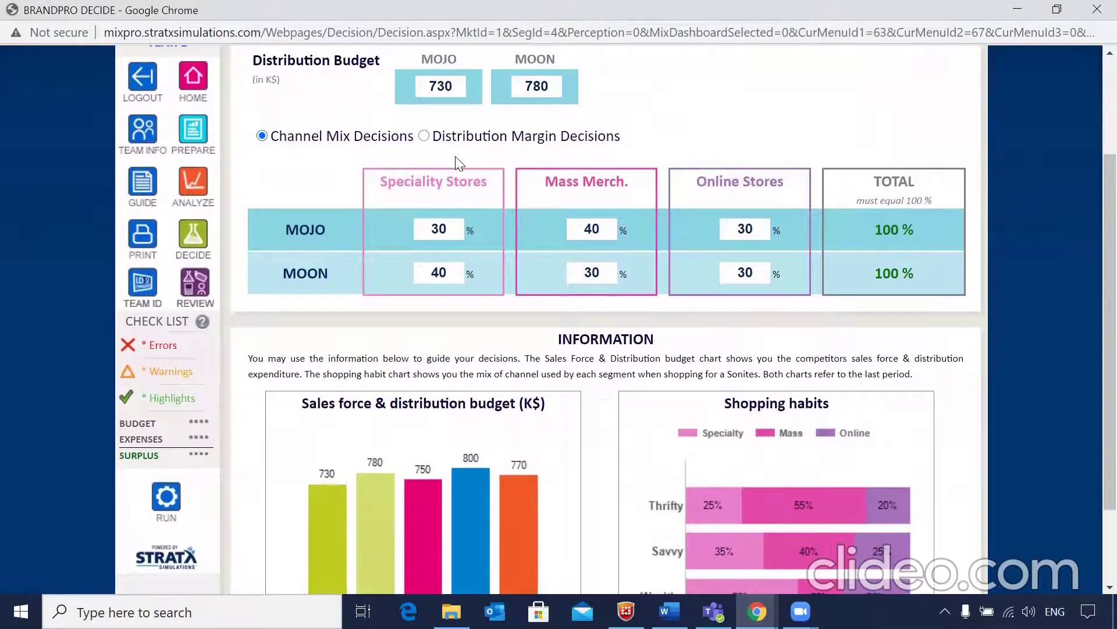
scroll(457, 162, "down", 1)
scroll(455, 157, "down", 1)
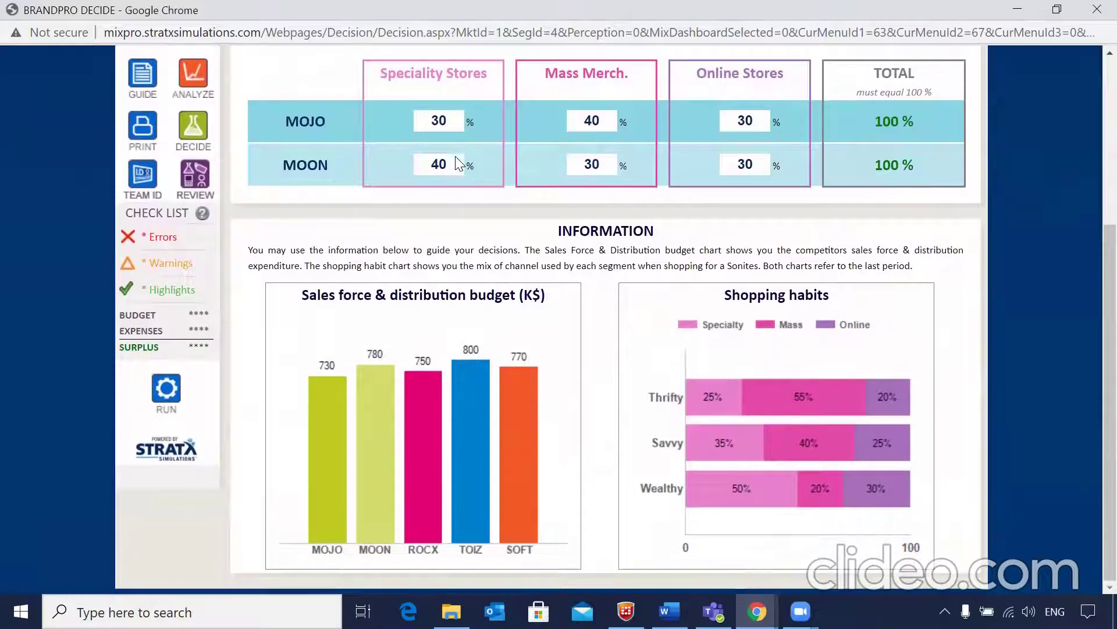
left_click(457, 158)
scroll(457, 158, "up", 5)
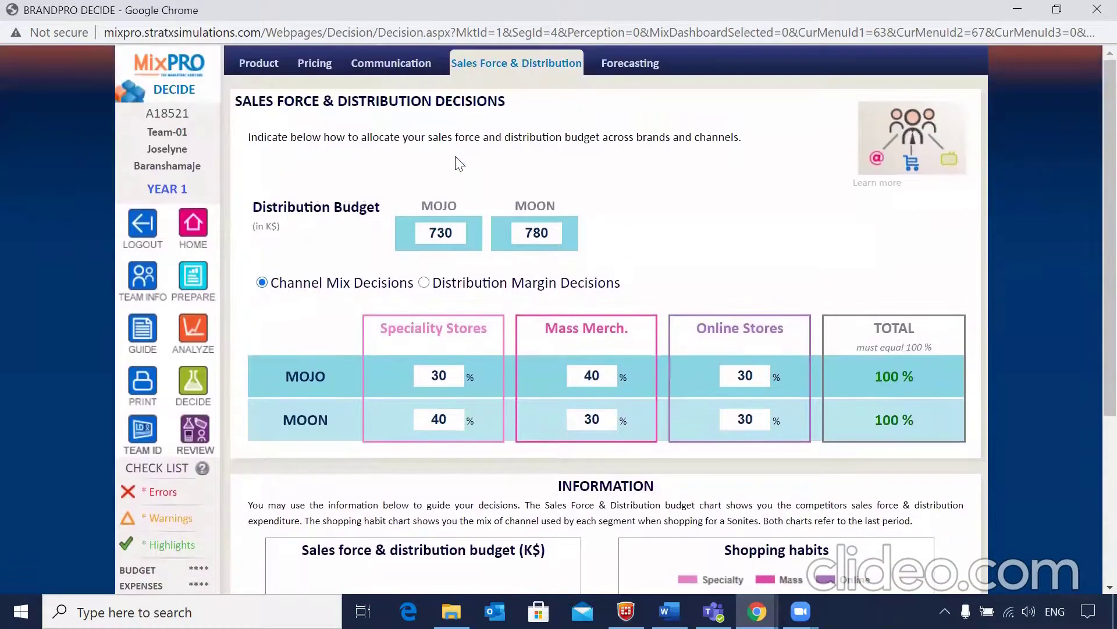
- Go through Forecasting Steps 1–3, with segment sizes Thrifty 418.9, Savvy 310 and Wealthy 175.1 KU
left_click(616, 71)
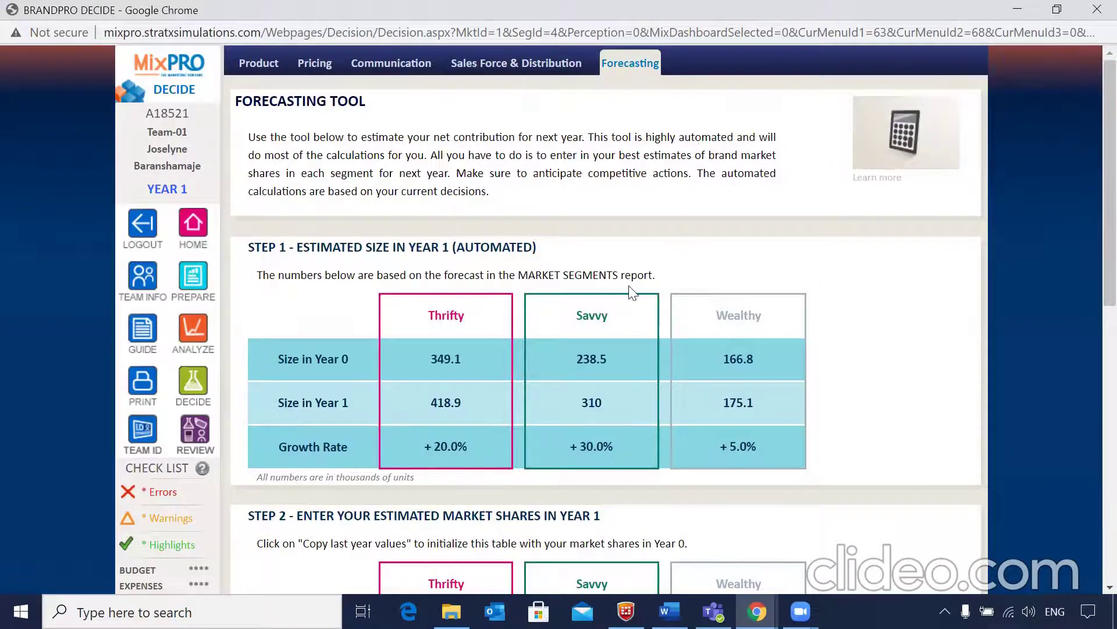
scroll(632, 293, "down", 1)
scroll(633, 293, "down", 1)
scroll(632, 293, "down", 1)
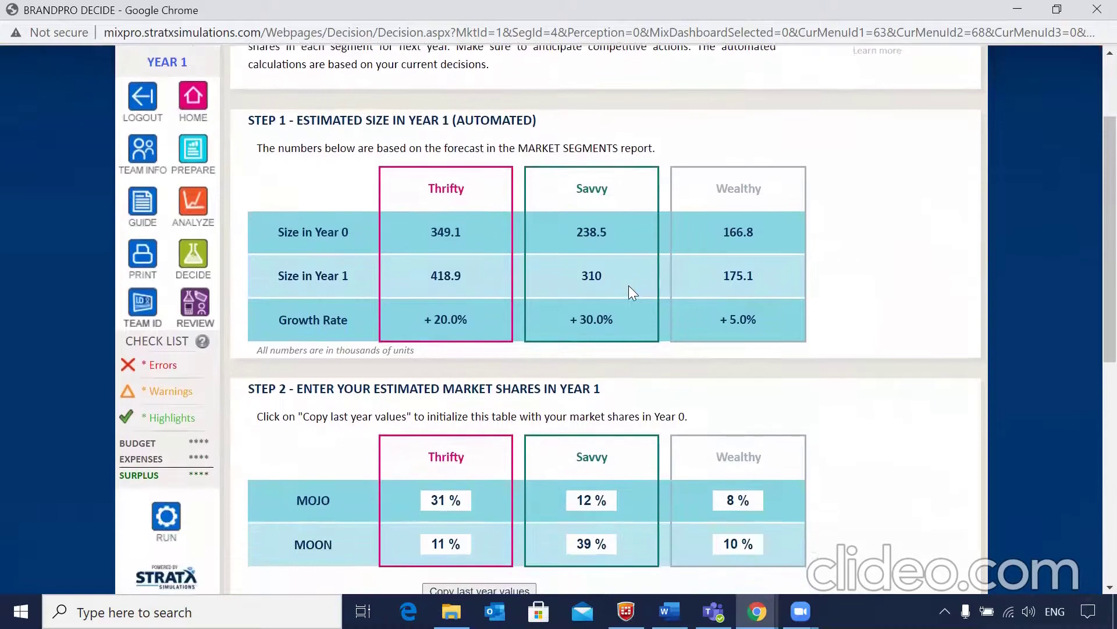
scroll(629, 285, "down", 4)
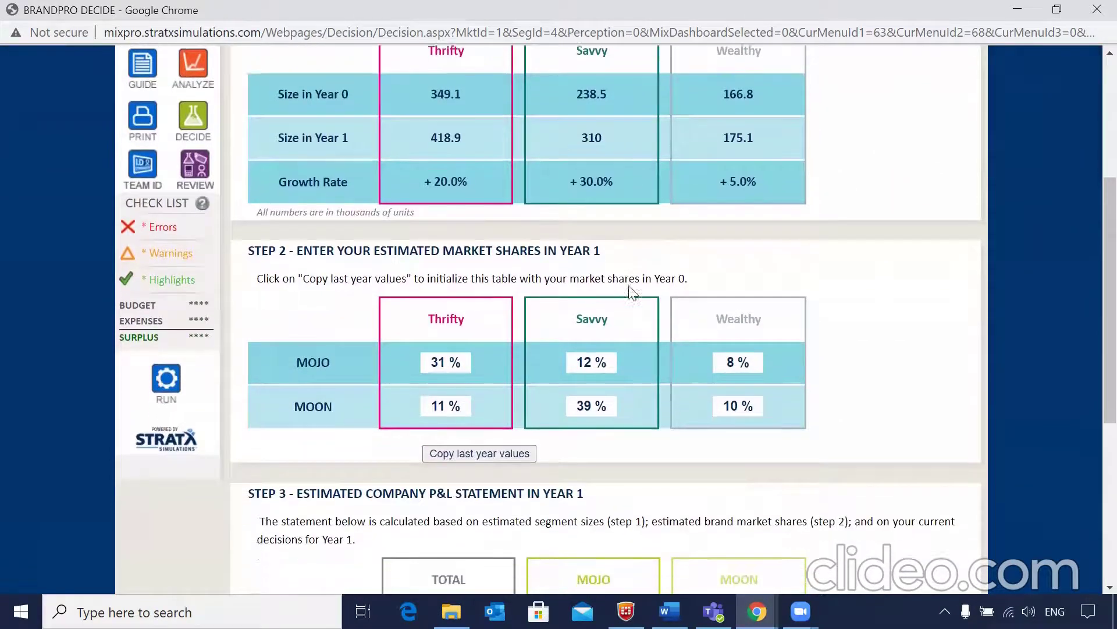
scroll(629, 291, "down", 3)
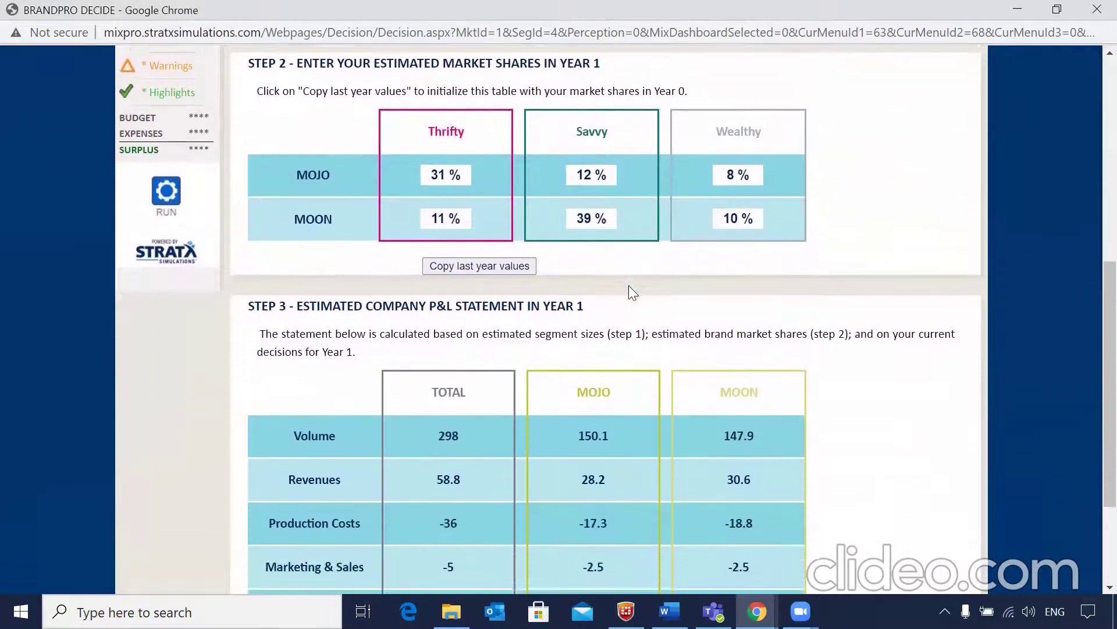
scroll(633, 293, "down", 2)
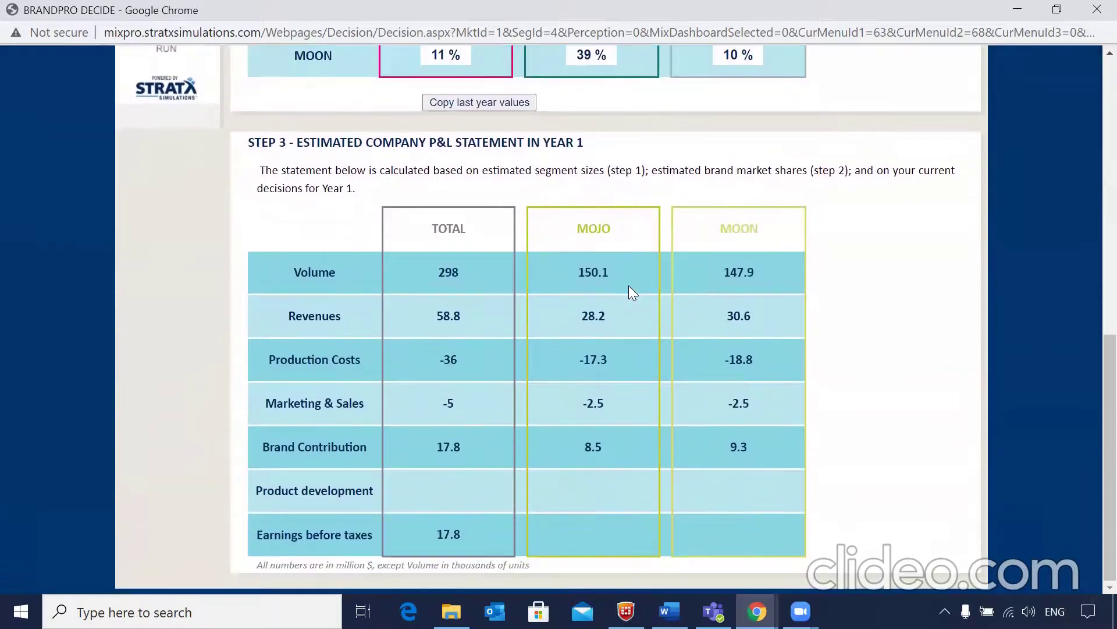
scroll(633, 293, "up", 1)
scroll(630, 286, "up", 6)
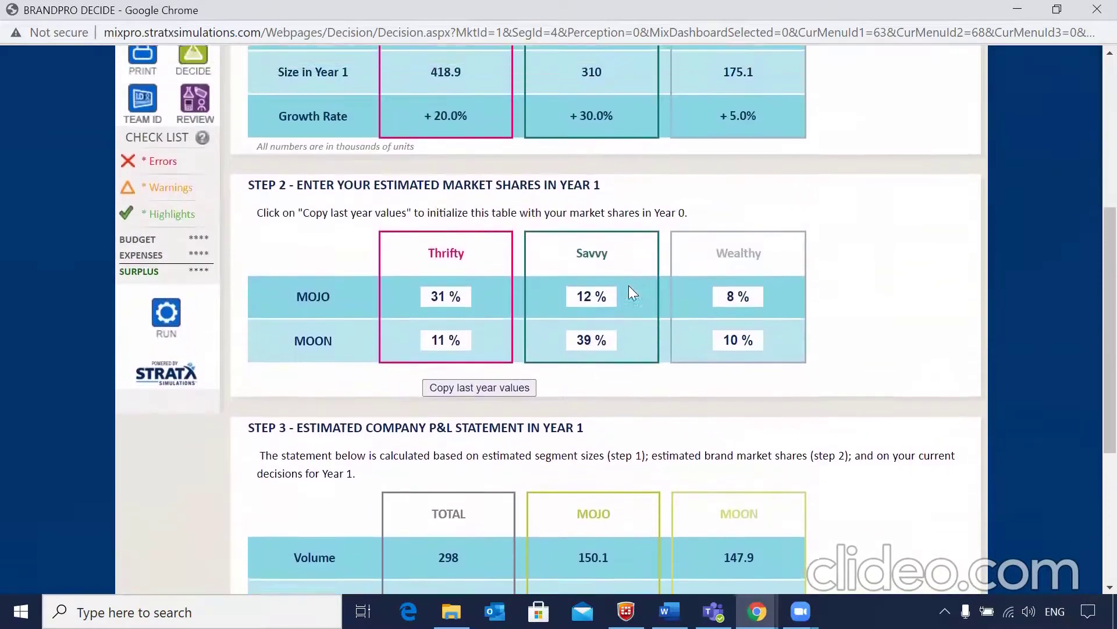
scroll(633, 293, "up", 4)
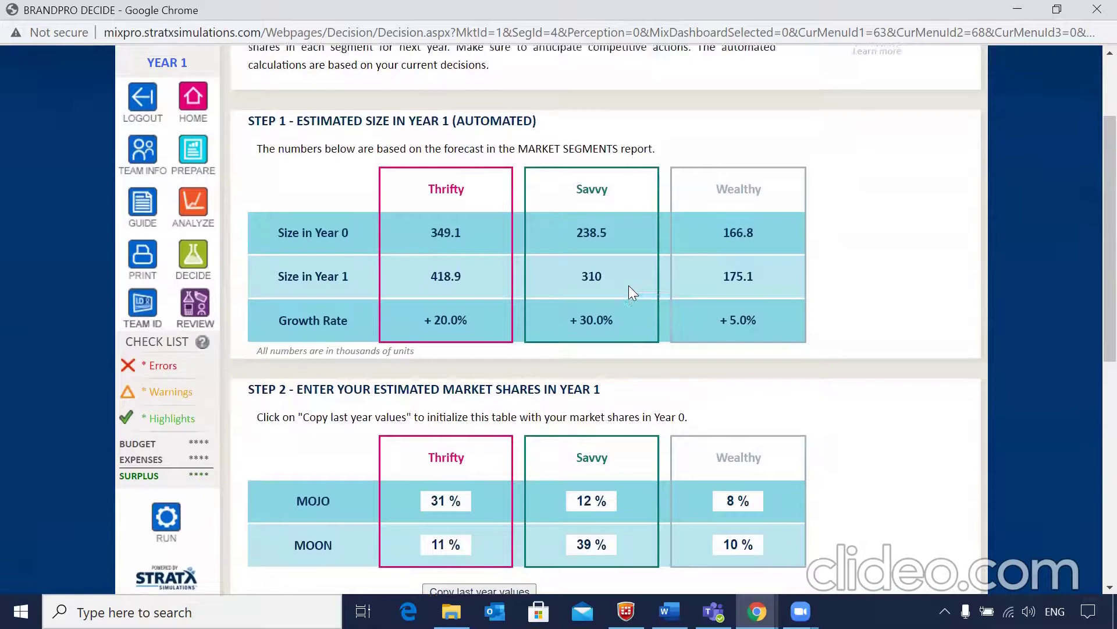
scroll(633, 293, "up", 1)
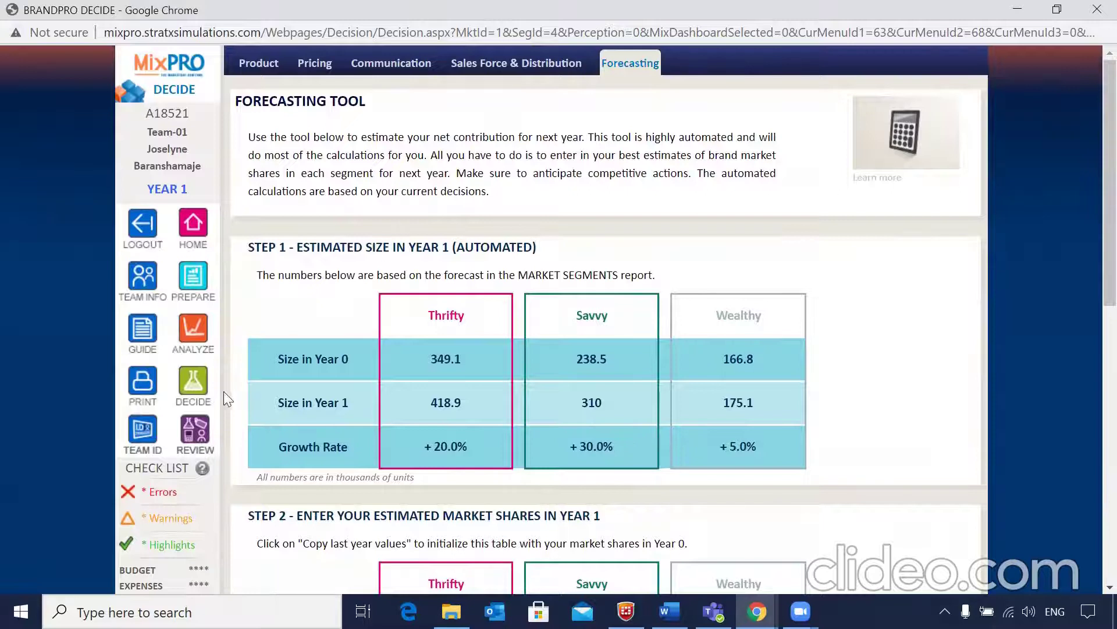
- Review MOJO's past and current decisions, then switch the review to MOON and close it
left_click(194, 433)
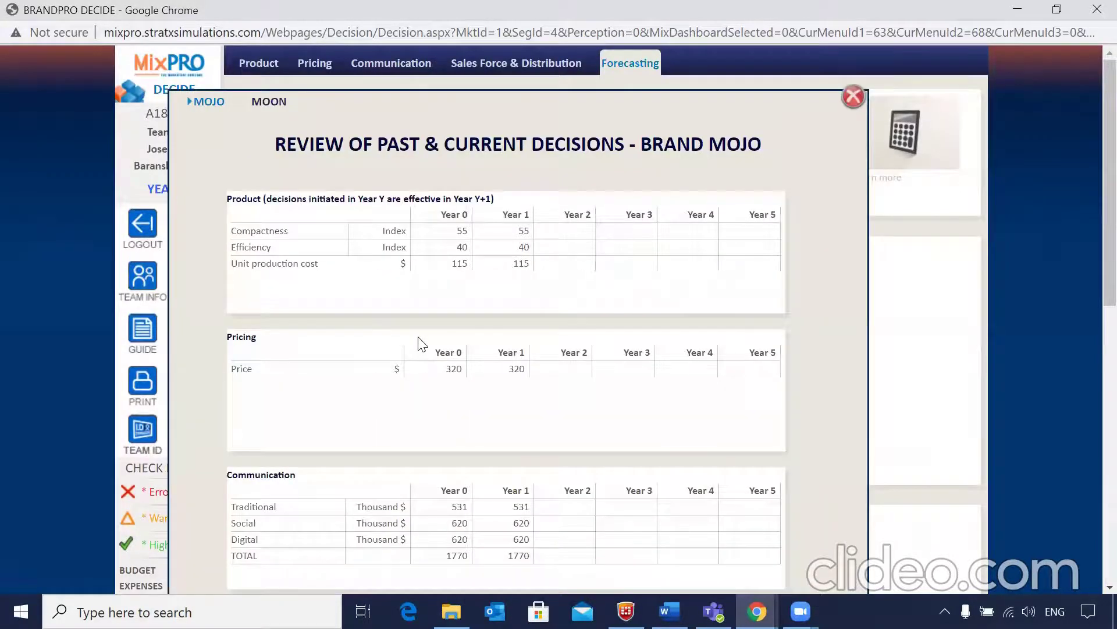
scroll(422, 344, "down", 2)
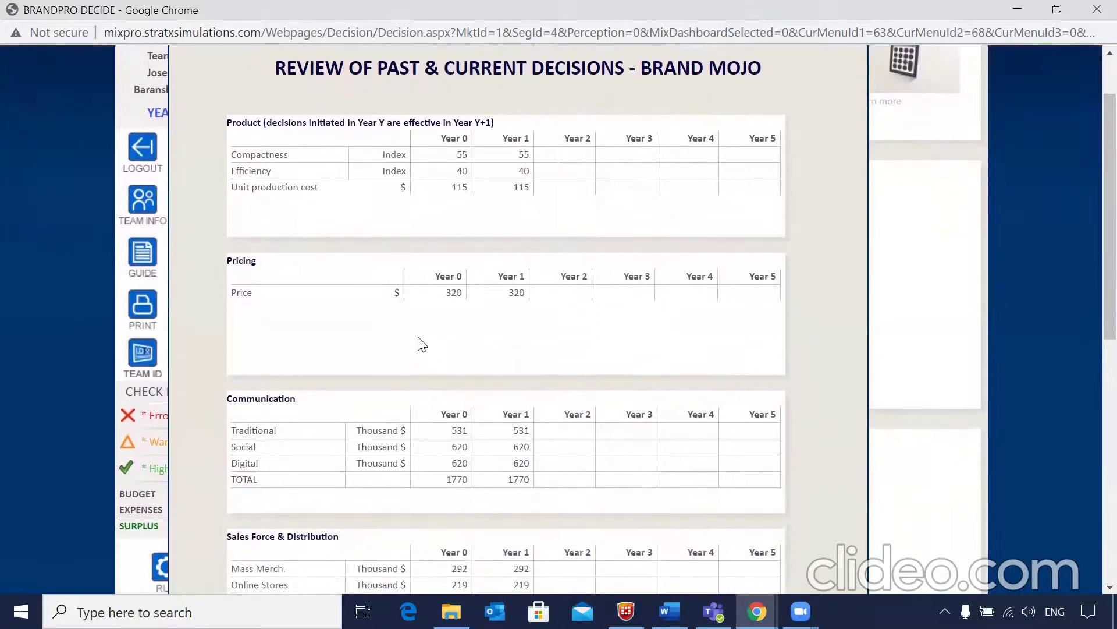
scroll(422, 344, "down", 2)
scroll(423, 344, "up", 5)
scroll(422, 344, "down", 3)
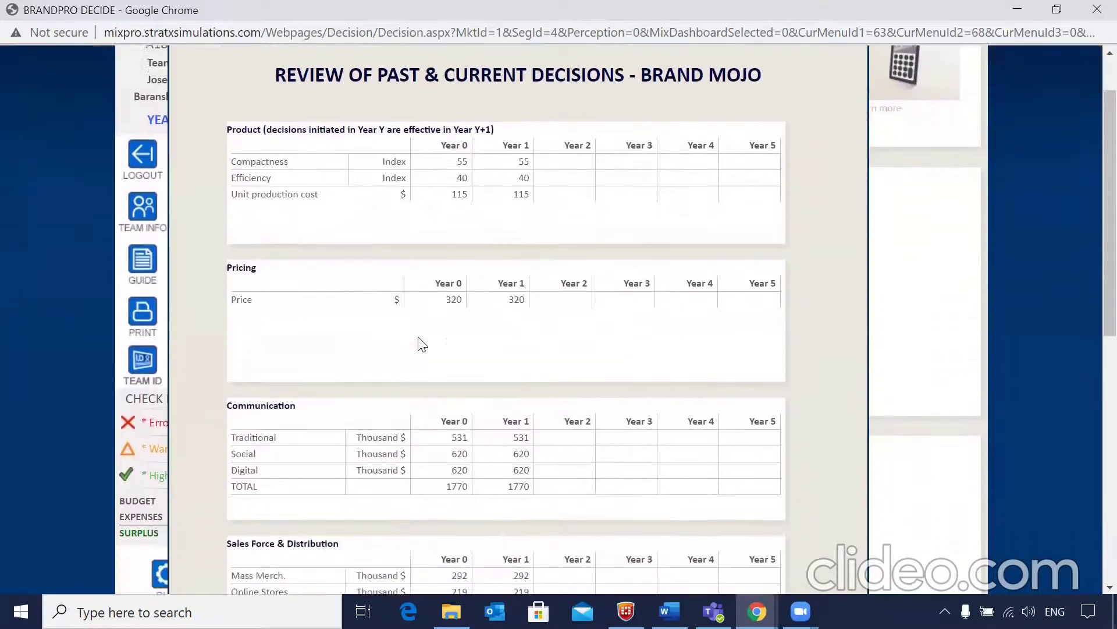
scroll(423, 344, "down", 6)
scroll(422, 344, "up", 3)
scroll(422, 344, "up", 5)
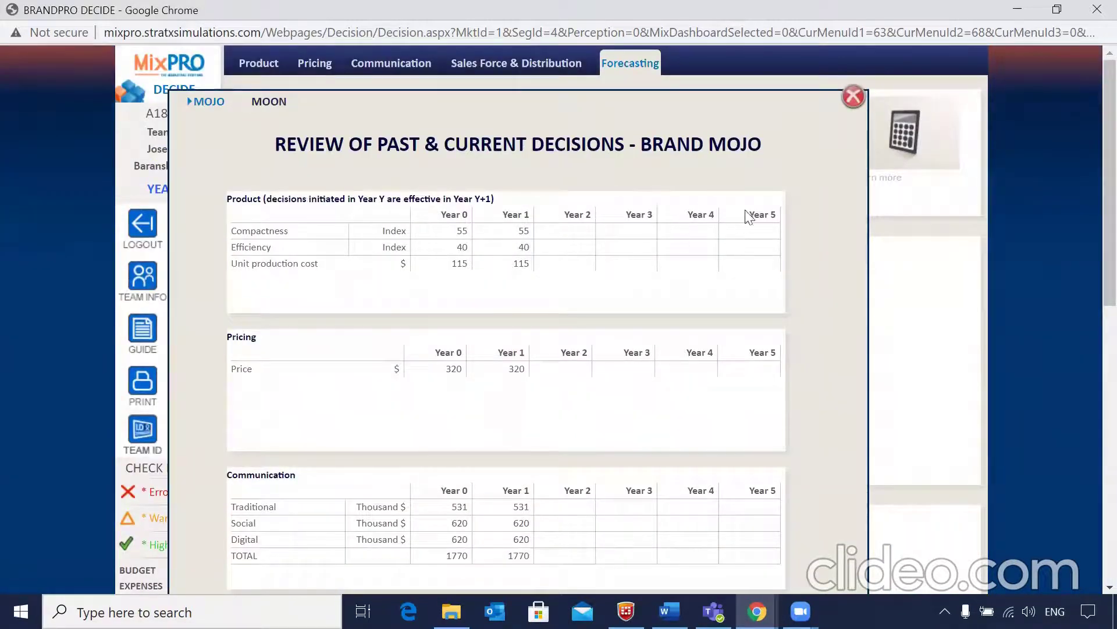
left_click(275, 101)
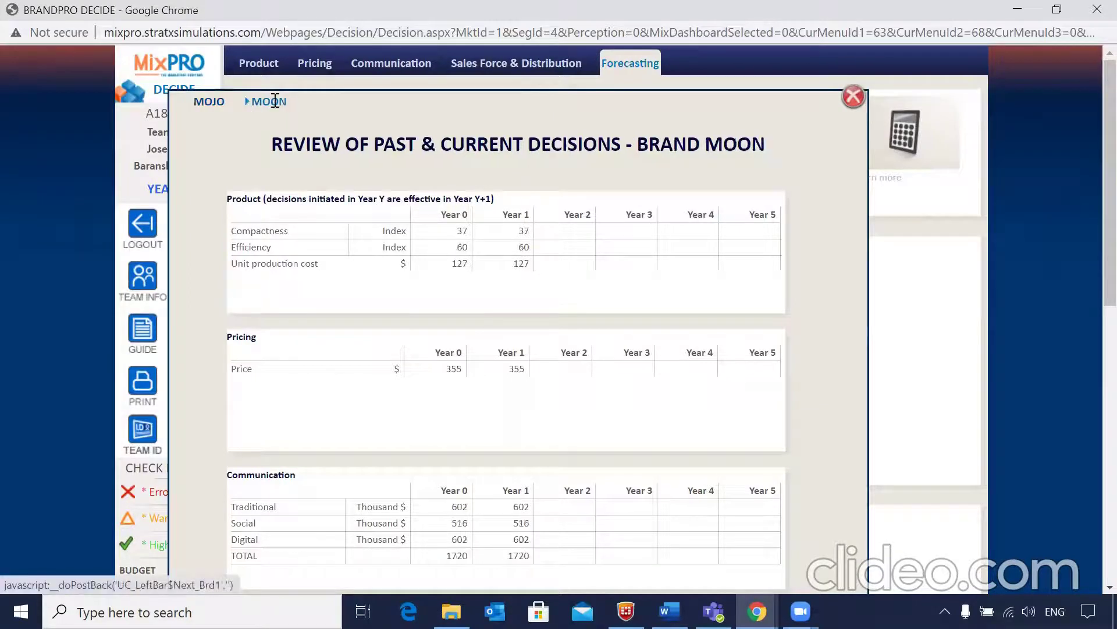
left_click(853, 99)
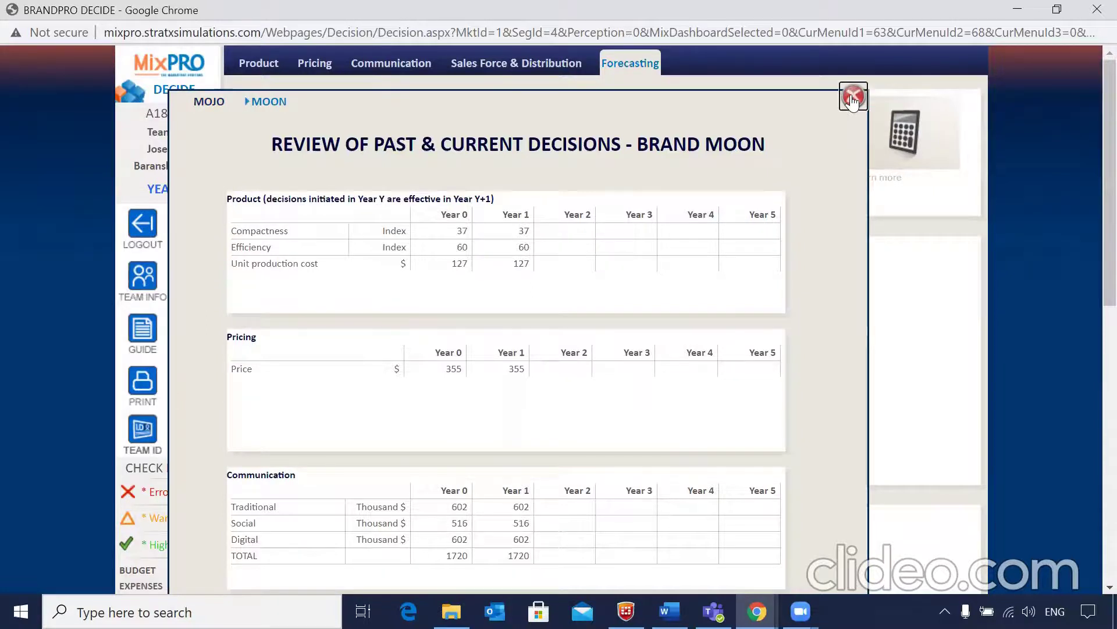
- Close the Decision Checklist and open Team-01's student login from the Monitor Teams dashboard
scroll(469, 243, "down", 2)
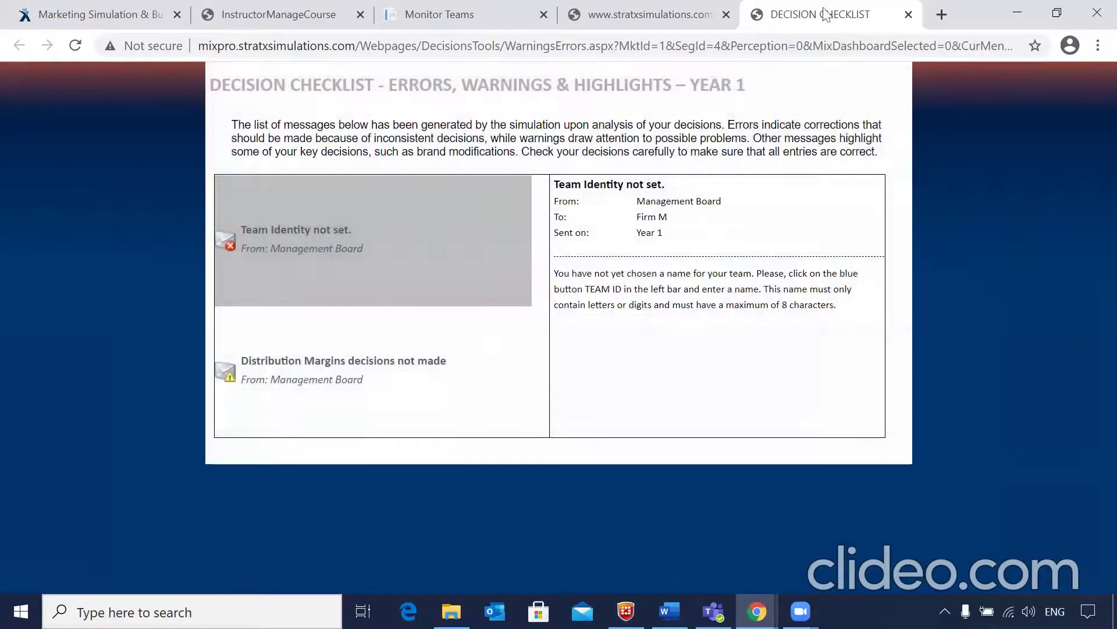
left_click(909, 15)
left_click(584, 13)
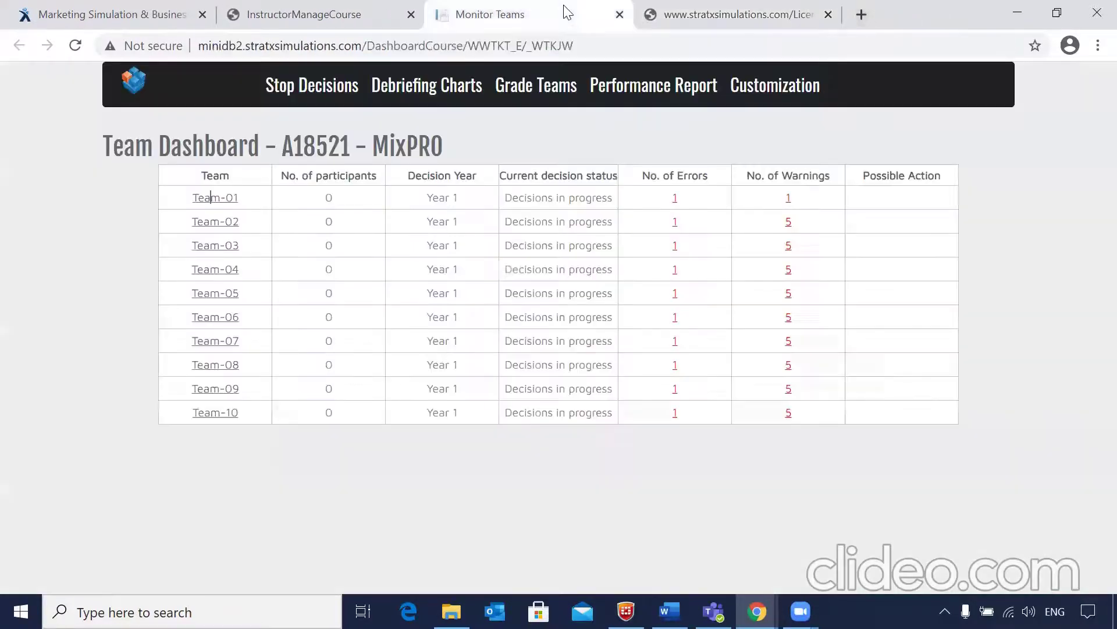
left_click(220, 200)
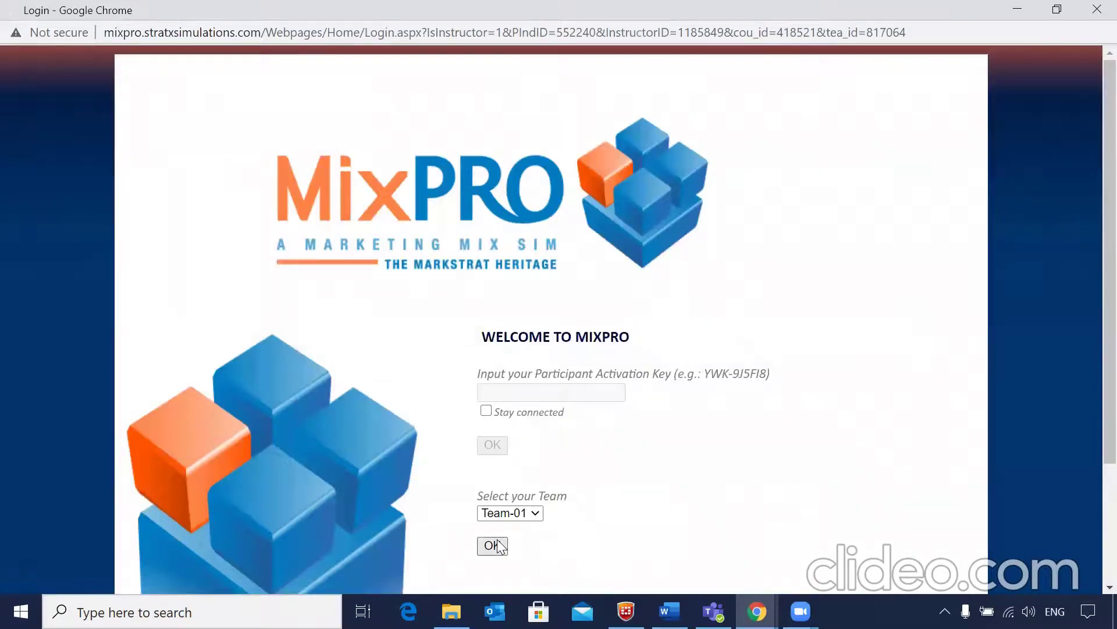
- Enter the simulation as Team-01 and browse the A18521 Year 1 home page
left_click(498, 545)
scroll(291, 406, "down", 3)
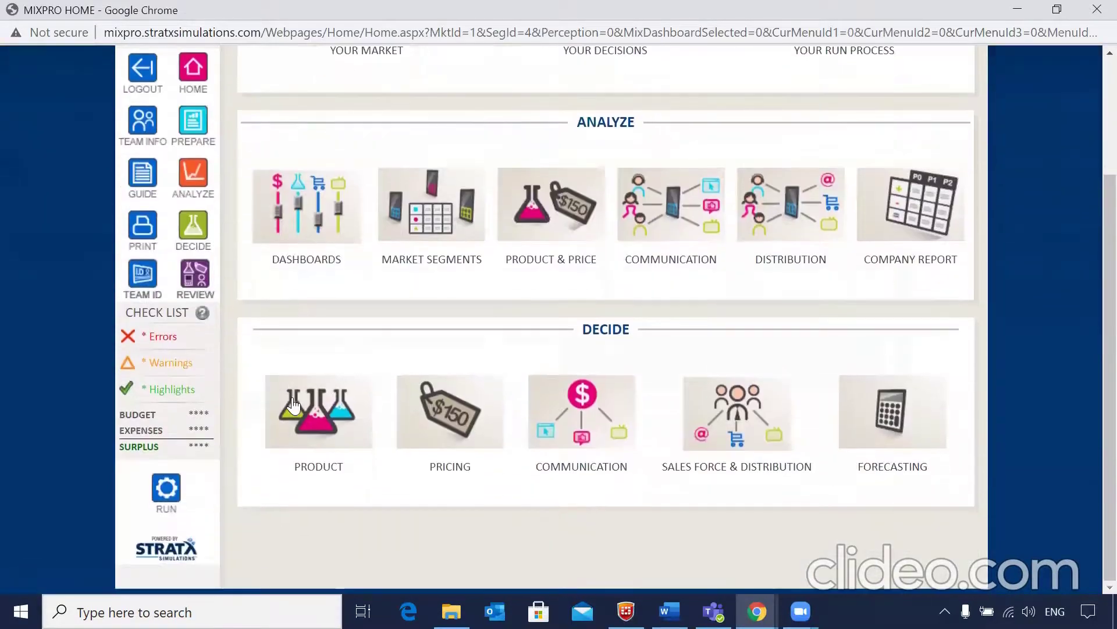
scroll(293, 405, "up", 2)
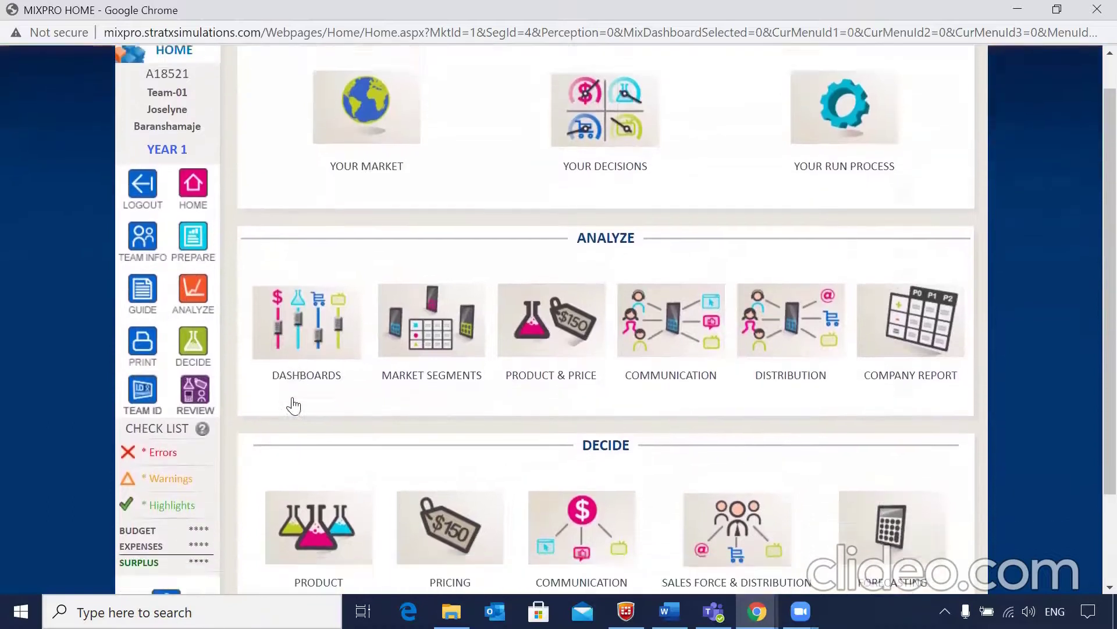
scroll(293, 405, "down", 1)
- Try printing the home page, then cancel the Team ID dialog without setting a team name
mouse_move(140, 238)
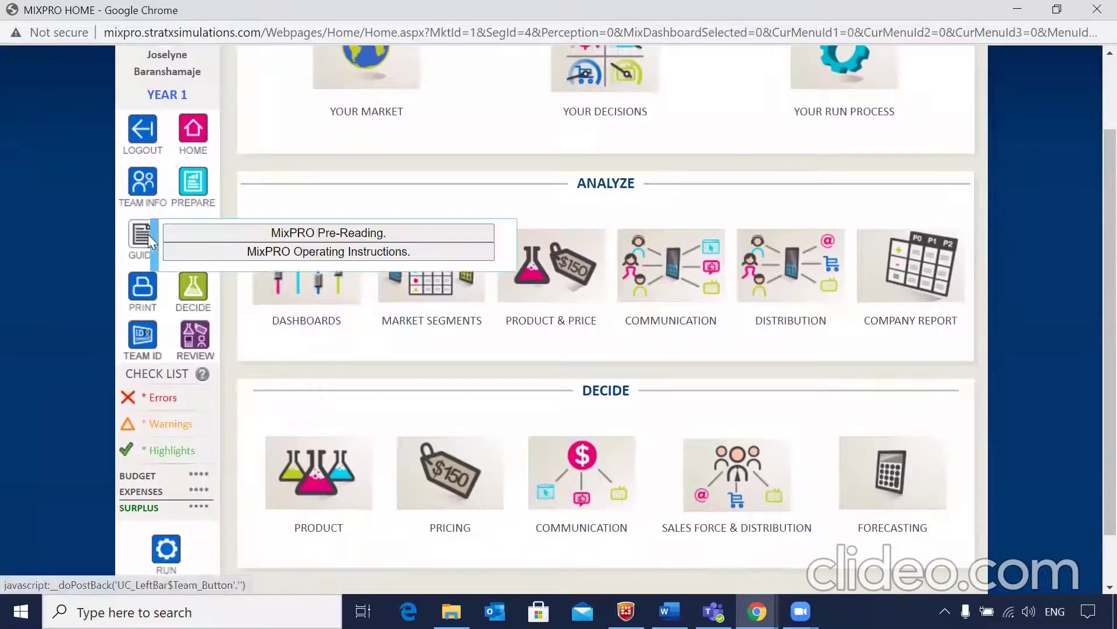
left_click(143, 294)
left_click(144, 336)
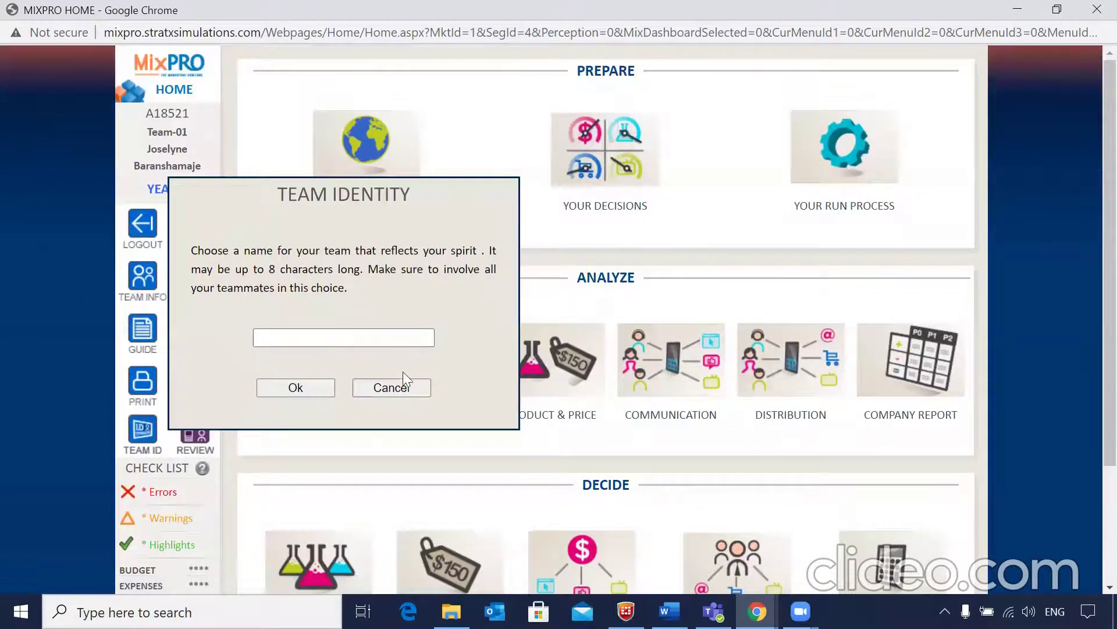
left_click(390, 388)
scroll(289, 287, "down", 3)
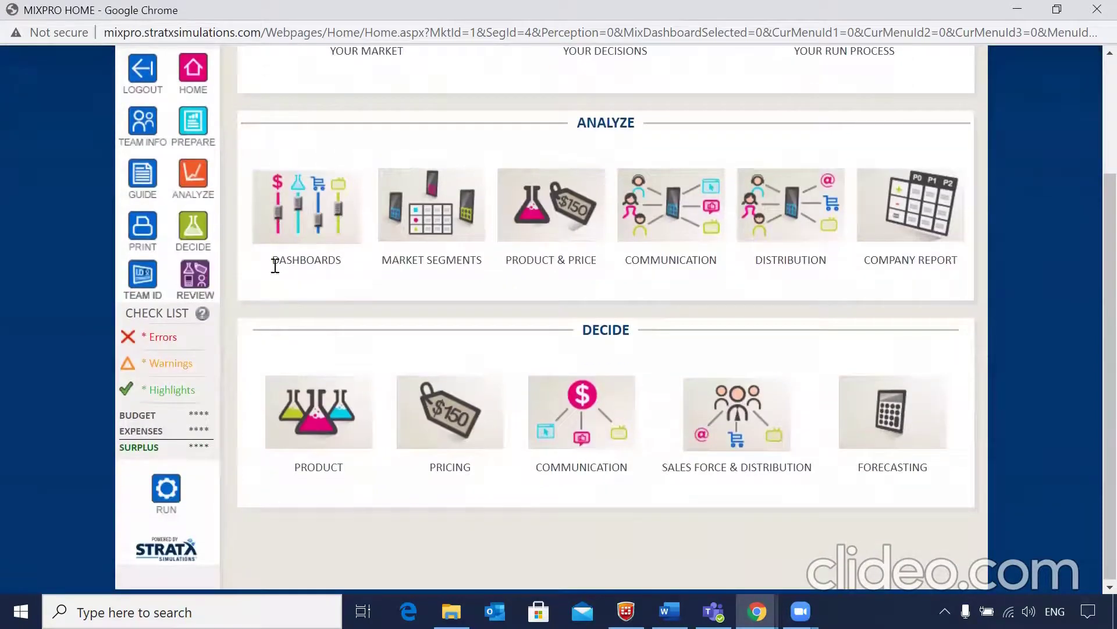
scroll(263, 291, "up", 3)
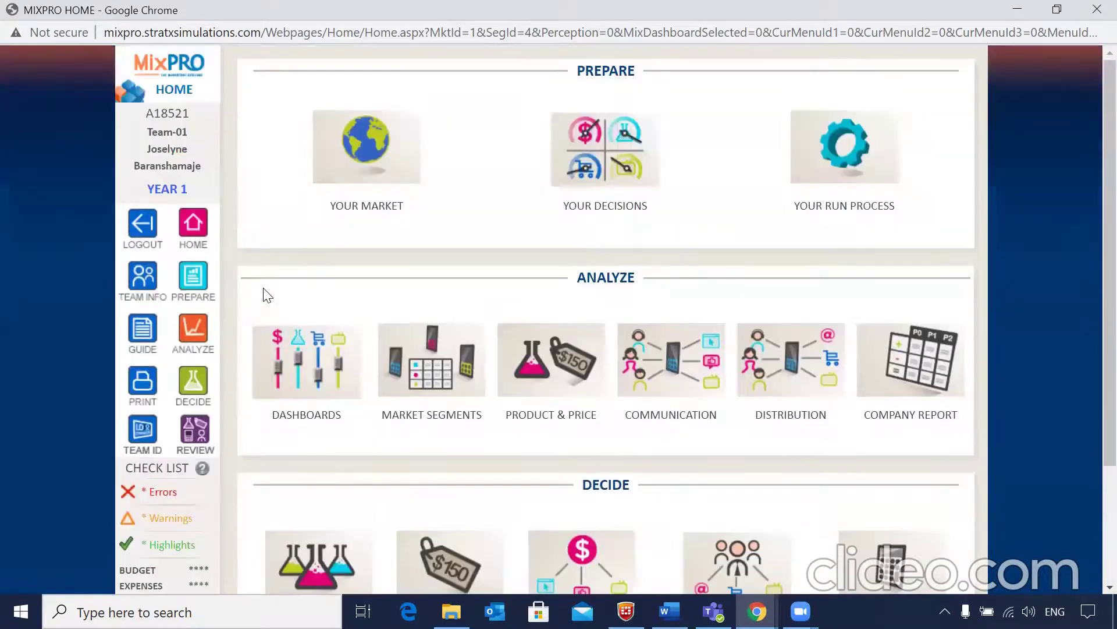
scroll(262, 292, "down", 3)
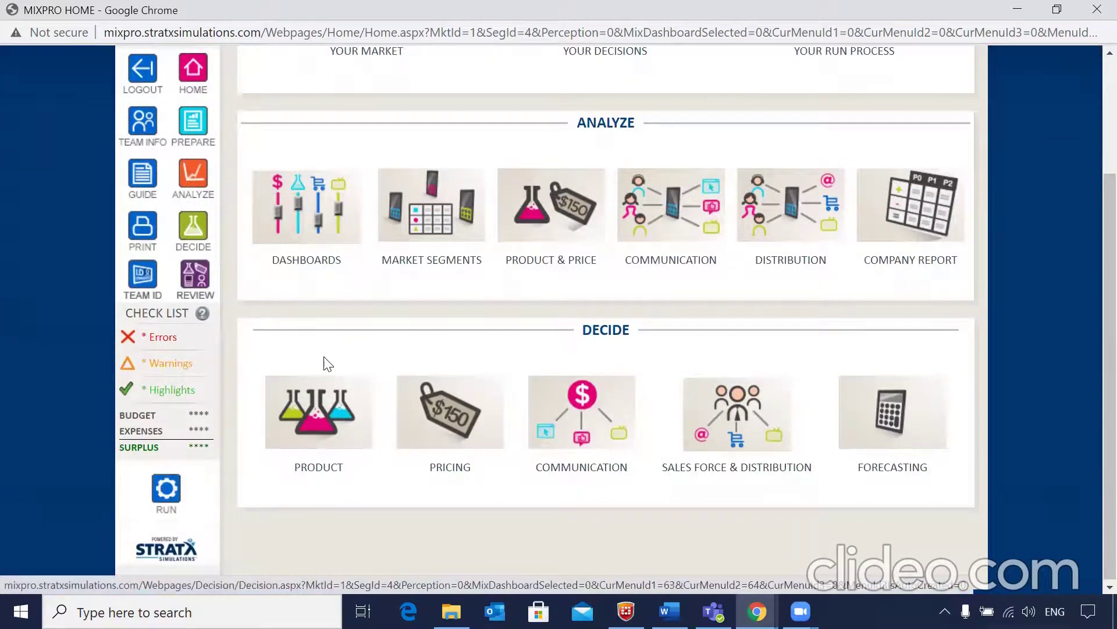
scroll(323, 365, "up", 1)
scroll(323, 364, "up", 2)
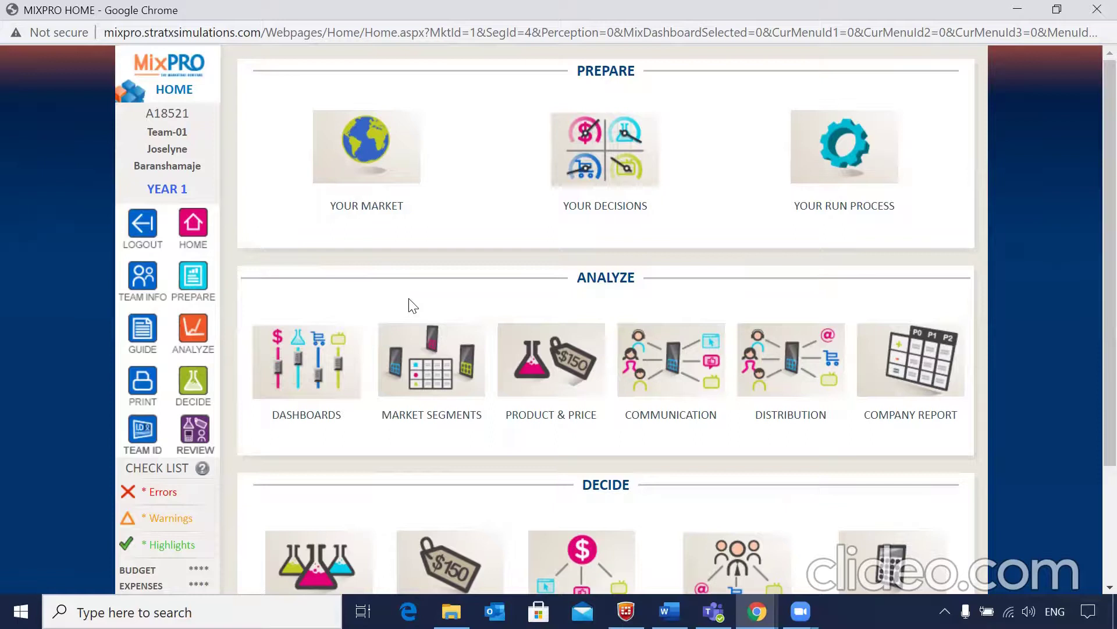
left_click(140, 275)
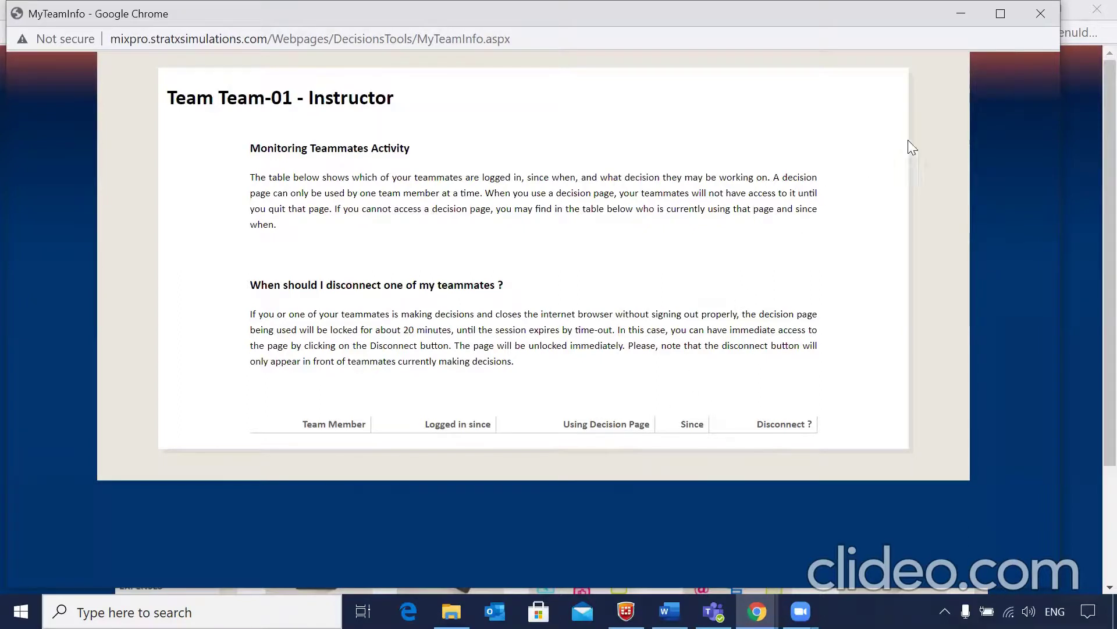
left_click(1037, 12)
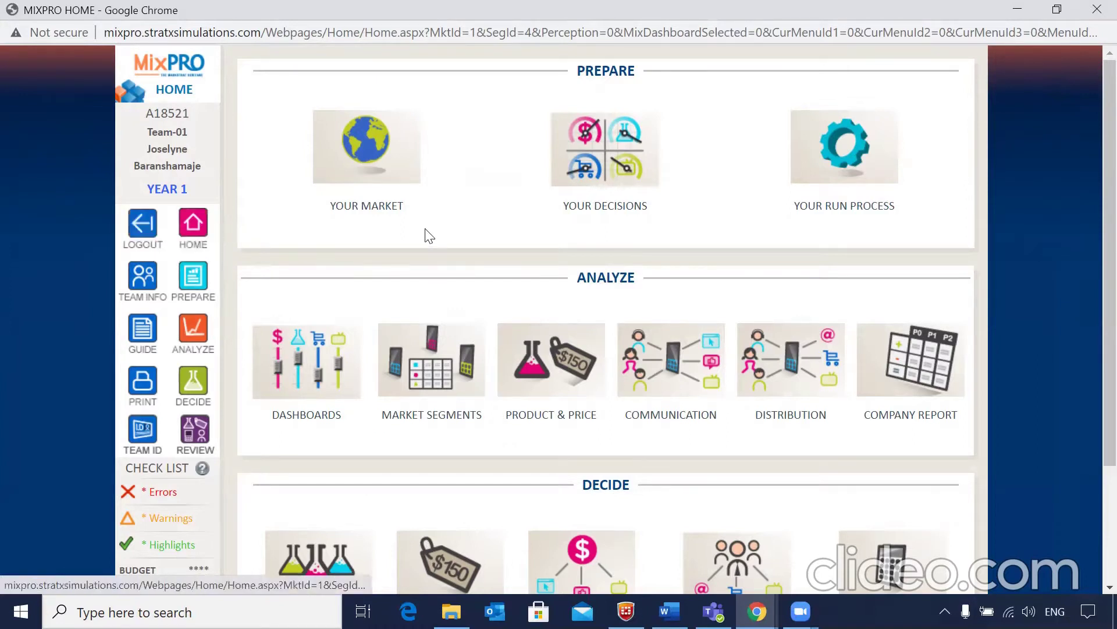
- Log out of Team-01's student view, returning to the activation-key login page
left_click(142, 224)
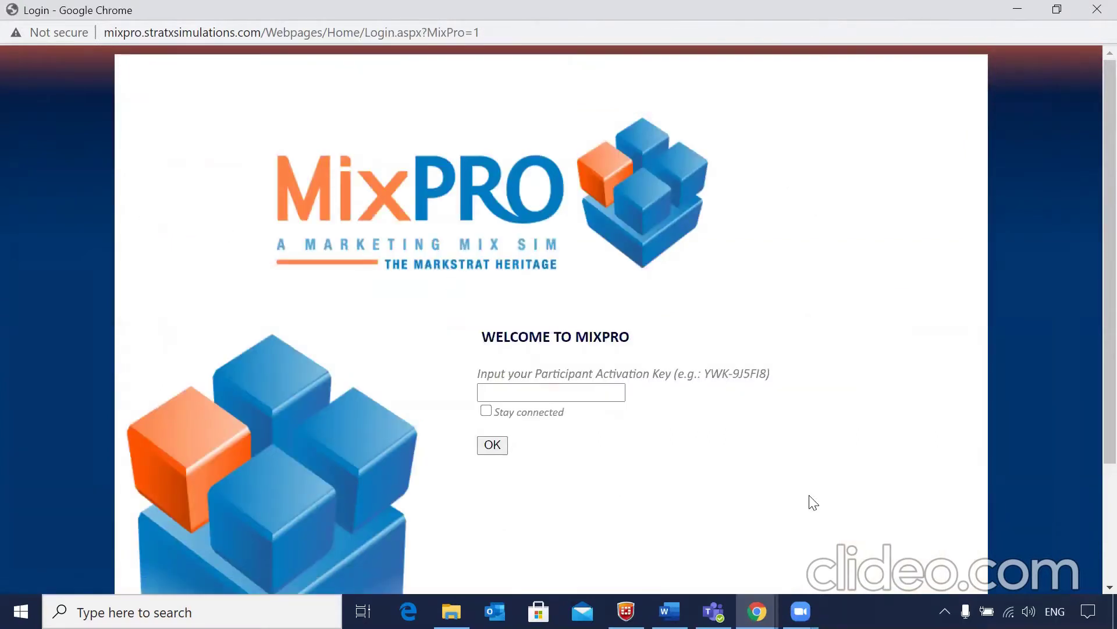